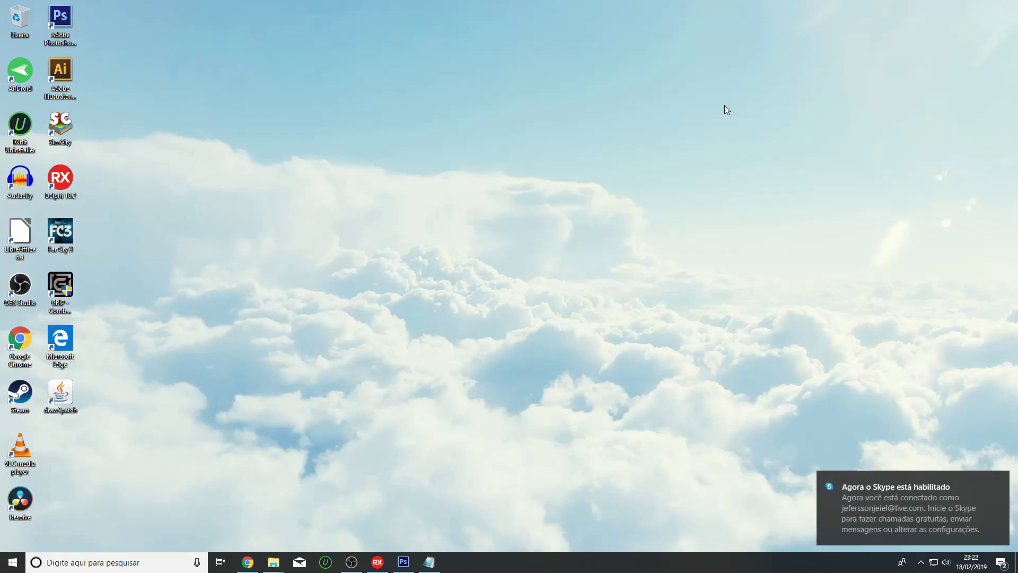
Step: Dismiss the notification pop-ups on the desktop
click(1001, 484)
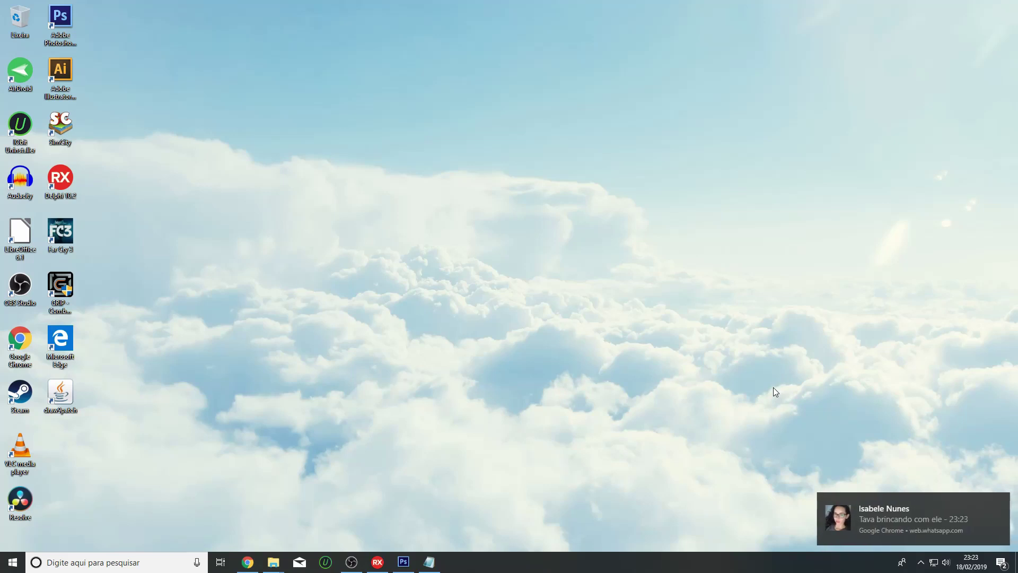
click(1000, 502)
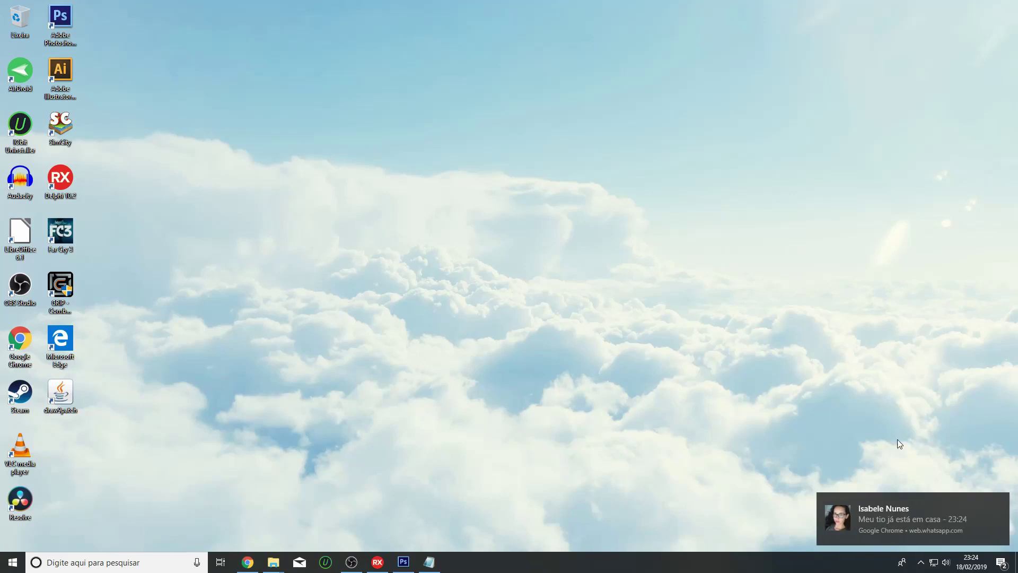
click(1000, 502)
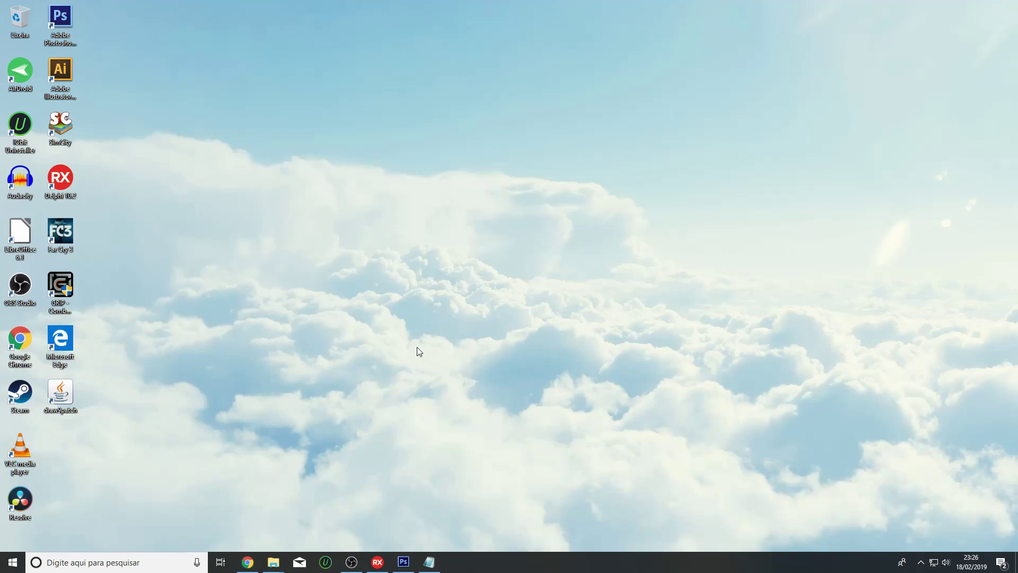
Step: Switch to Photoshop and look through the four open splash image documents, finishing on Untitled-1
click(403, 561)
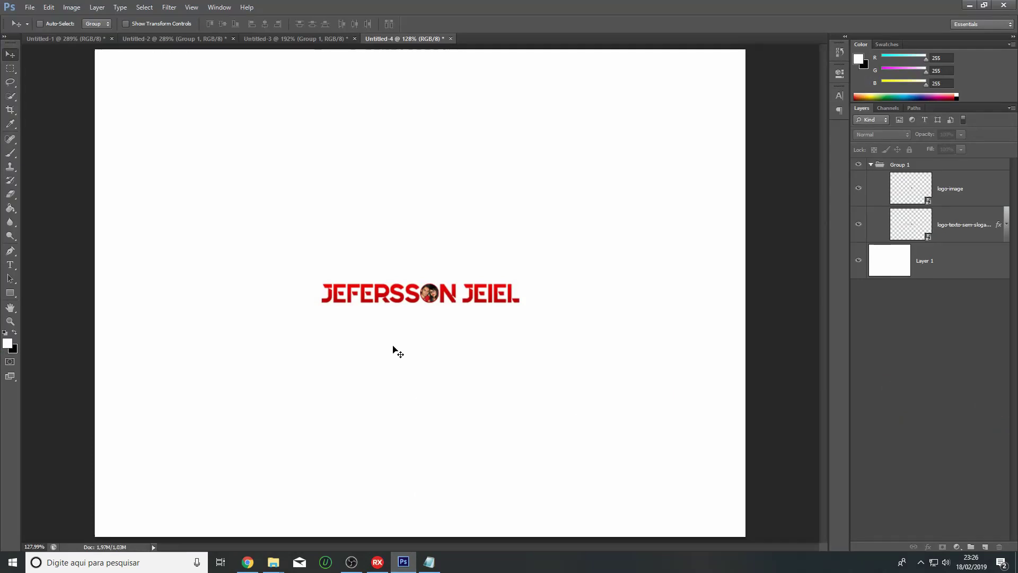
click(54, 39)
click(163, 39)
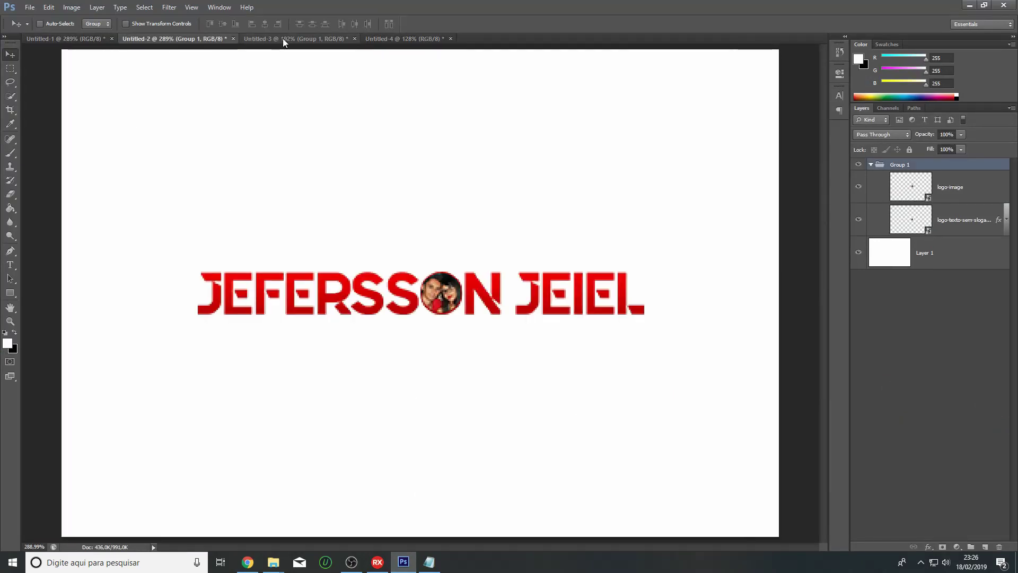
click(284, 39)
click(409, 38)
click(37, 38)
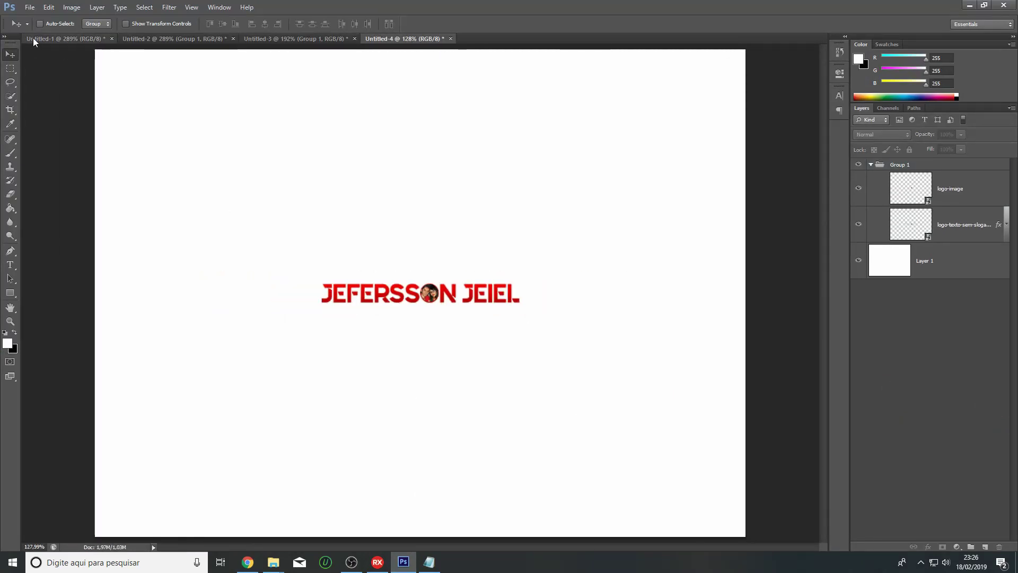
click(175, 39)
click(294, 38)
click(406, 39)
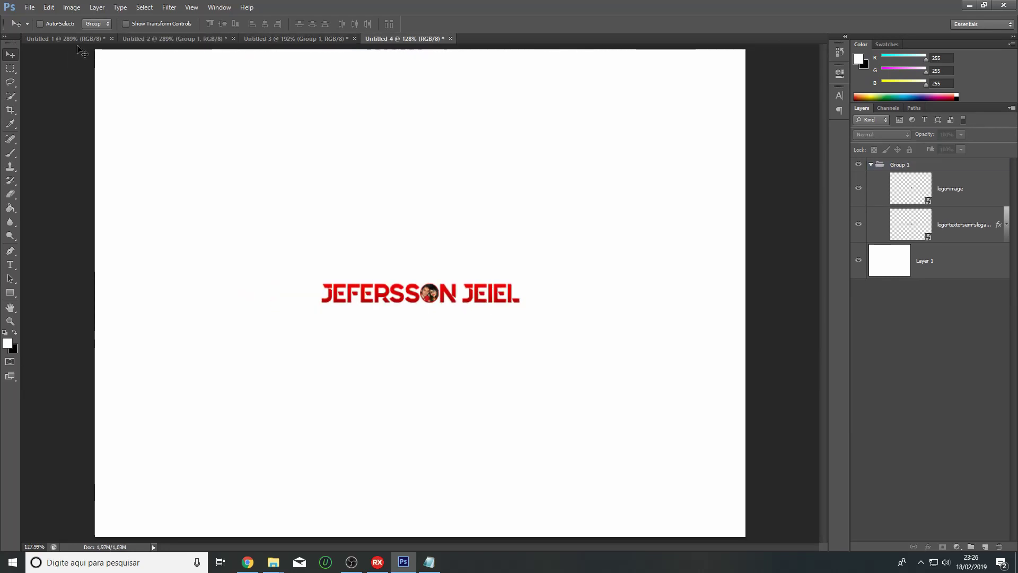
click(64, 39)
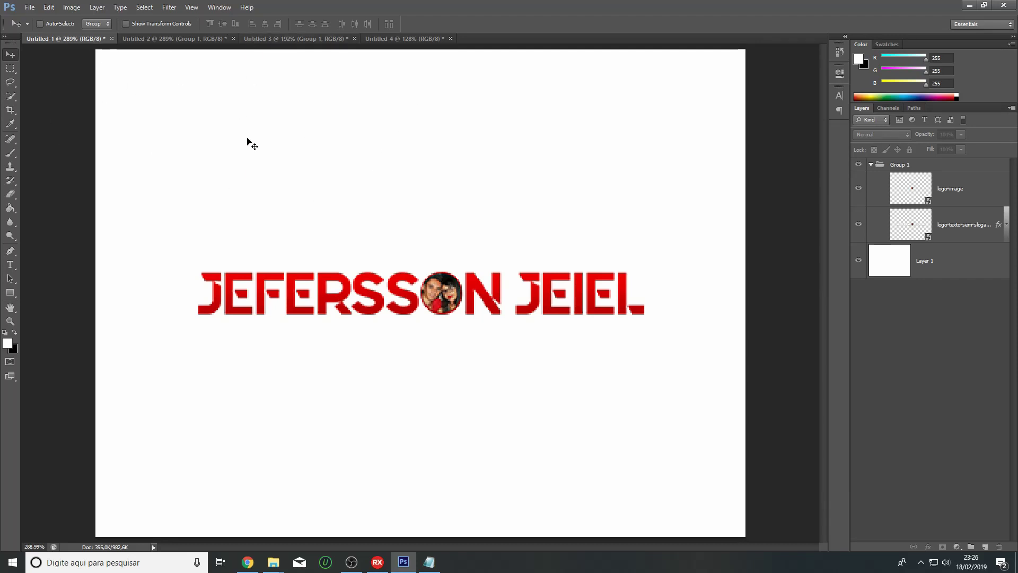
Step: Switch to Delphi and open the Application artwork page of the project options to view the Android splash image settings
click(377, 561)
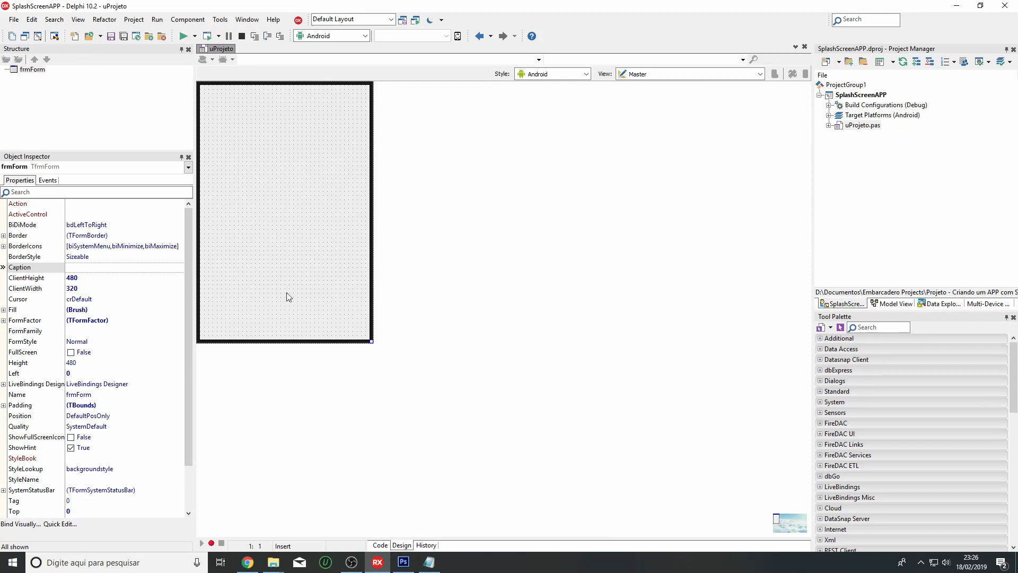
click(134, 19)
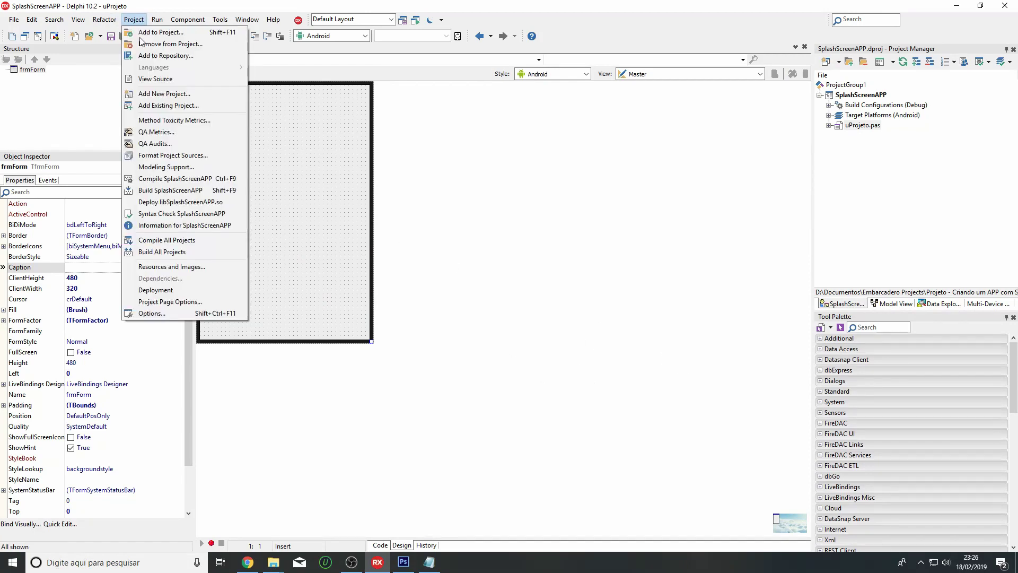
click(186, 313)
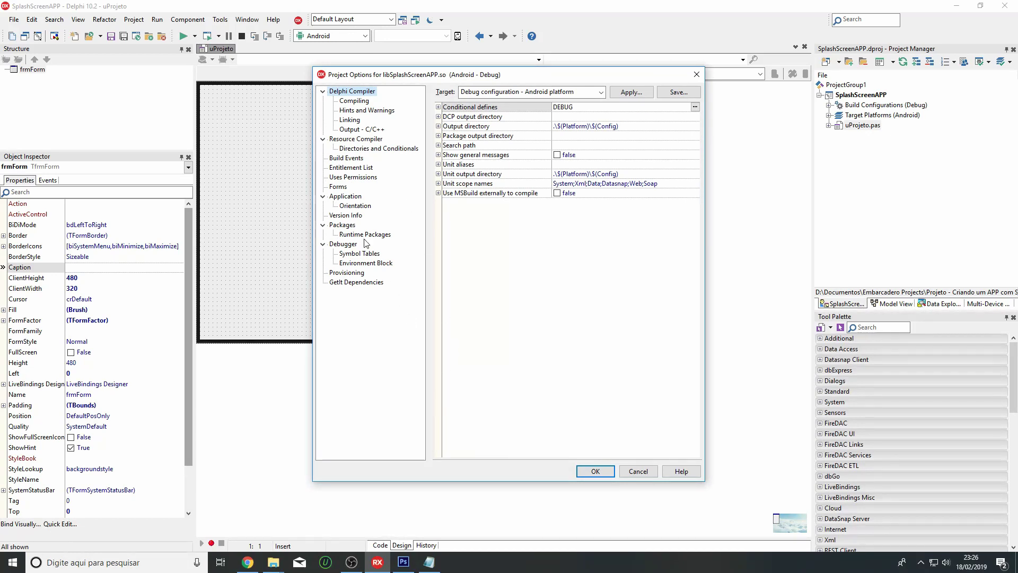
click(349, 197)
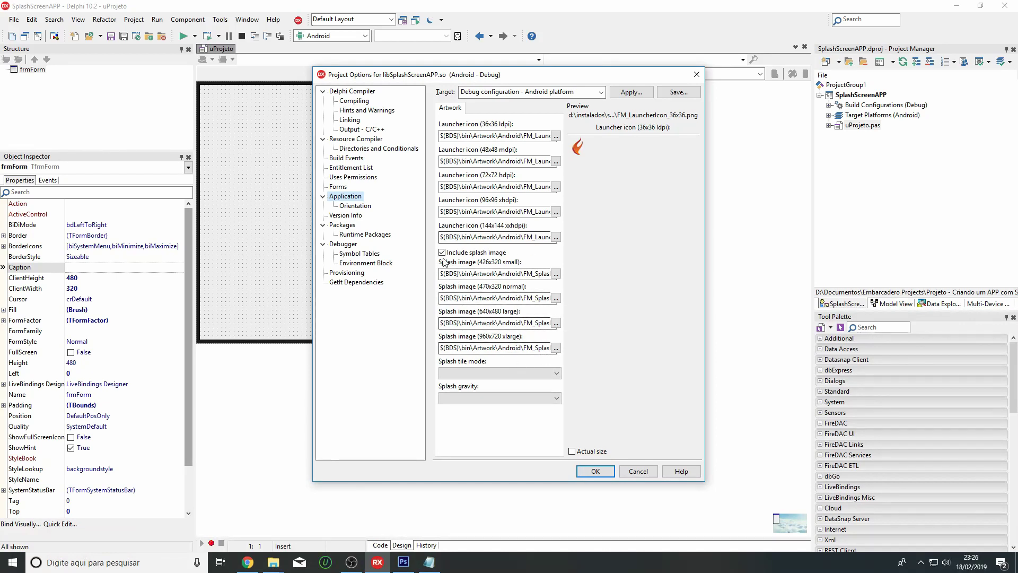
click(403, 562)
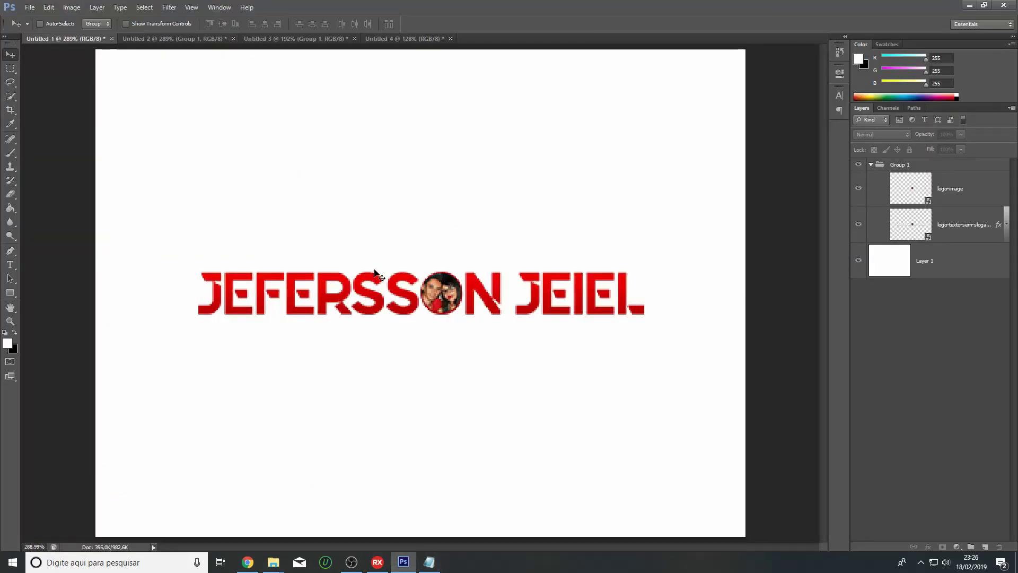
click(377, 562)
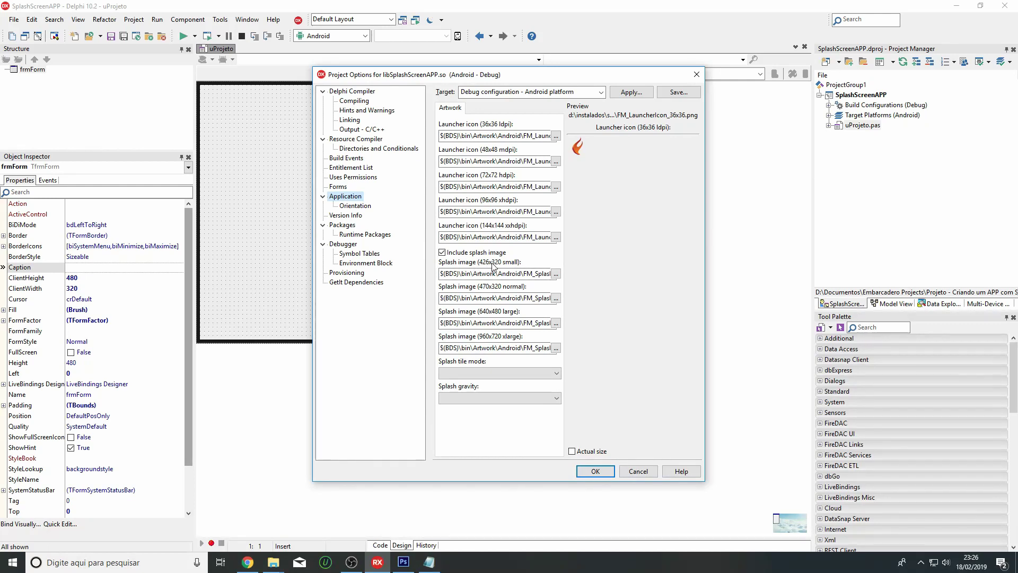
Step: Compare the Untitled-1 document's image size in Photoshop with Delphi's small splash image size, leaving the image size unchanged
click(410, 561)
click(72, 8)
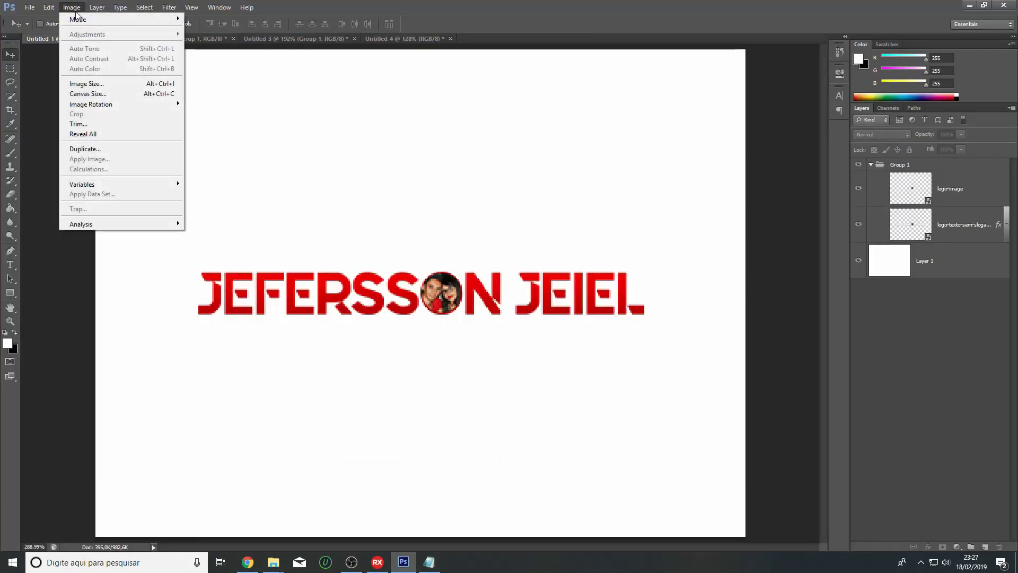
click(90, 87)
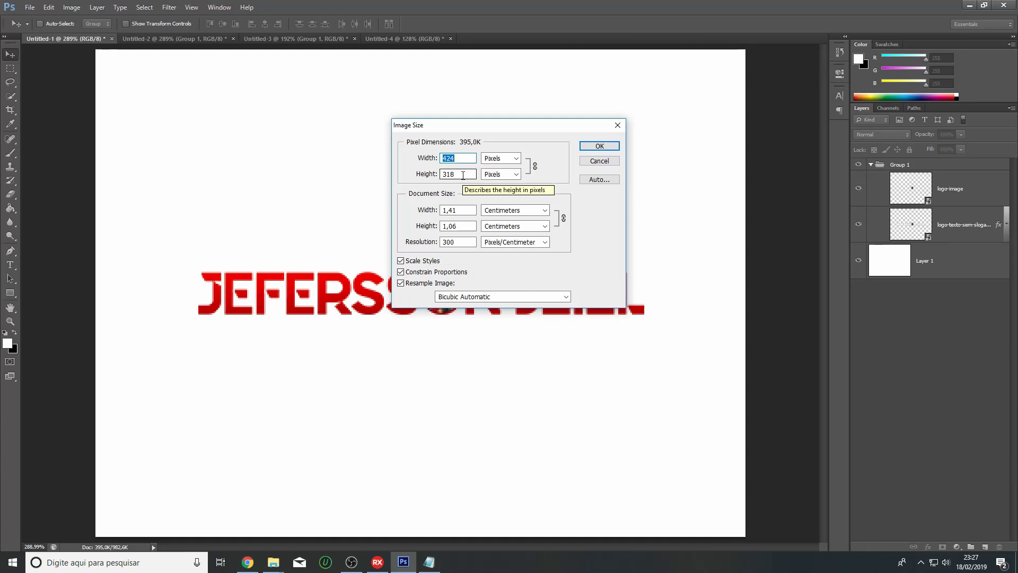
click(377, 562)
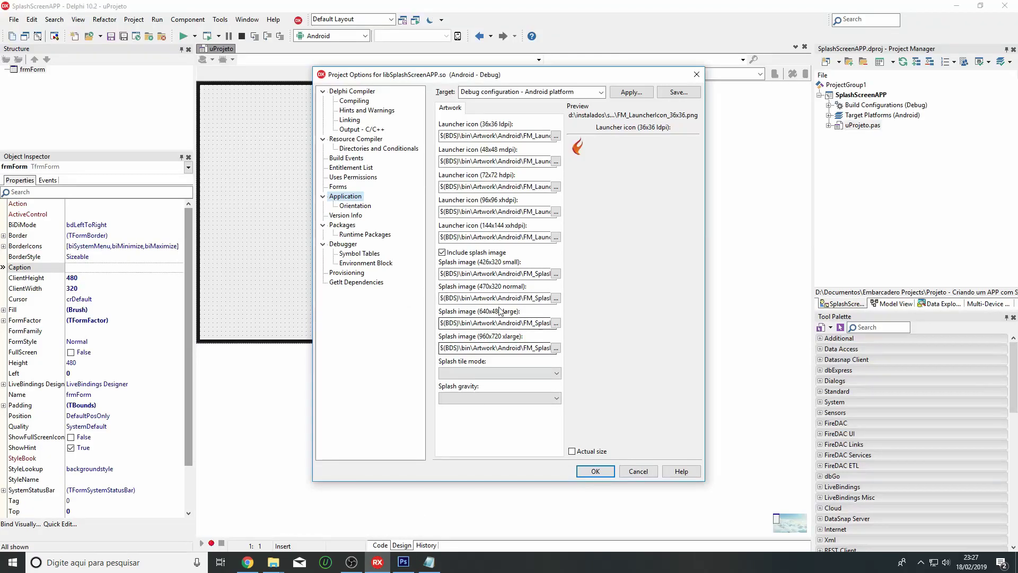
click(407, 567)
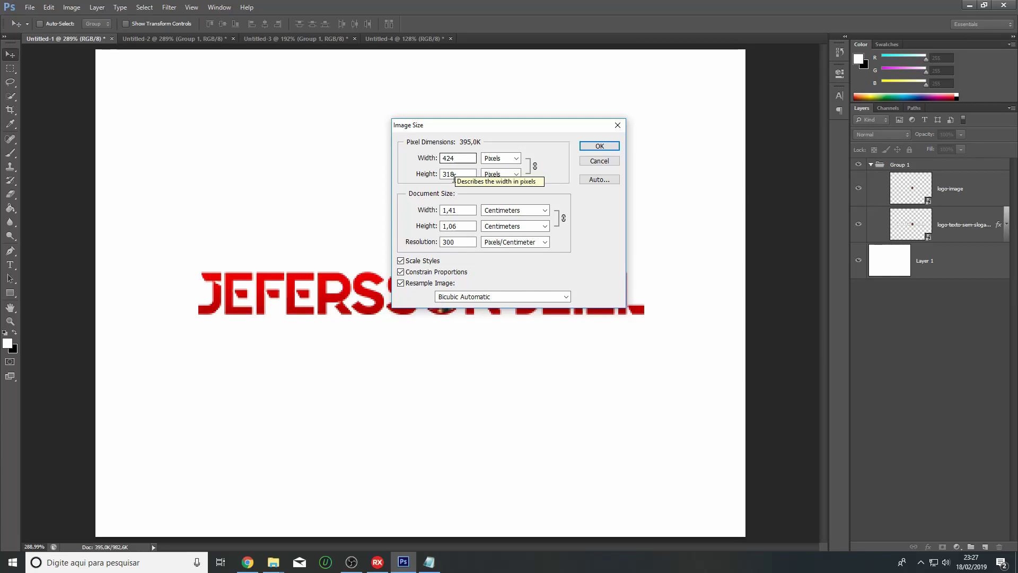
click(378, 562)
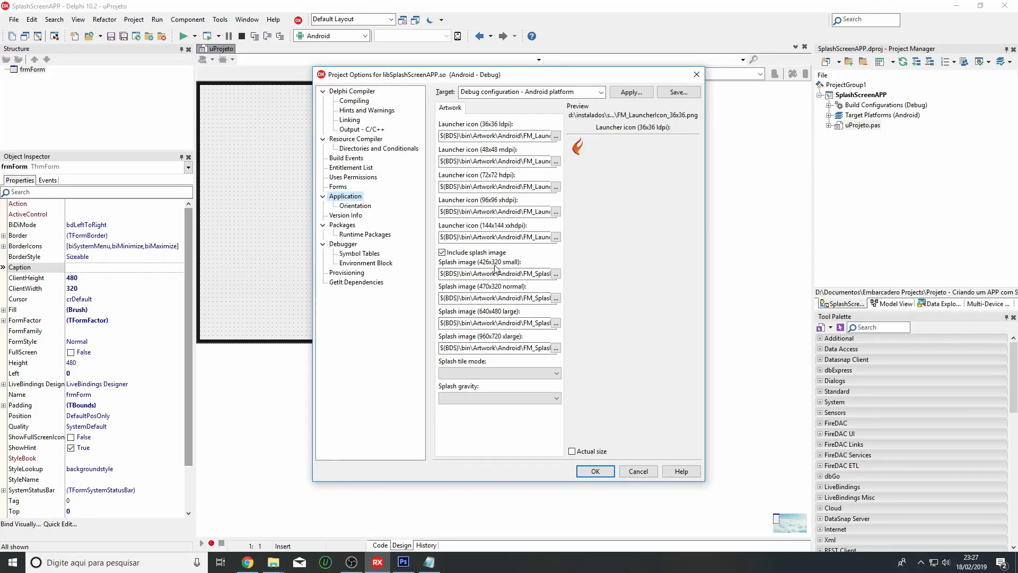
click(403, 562)
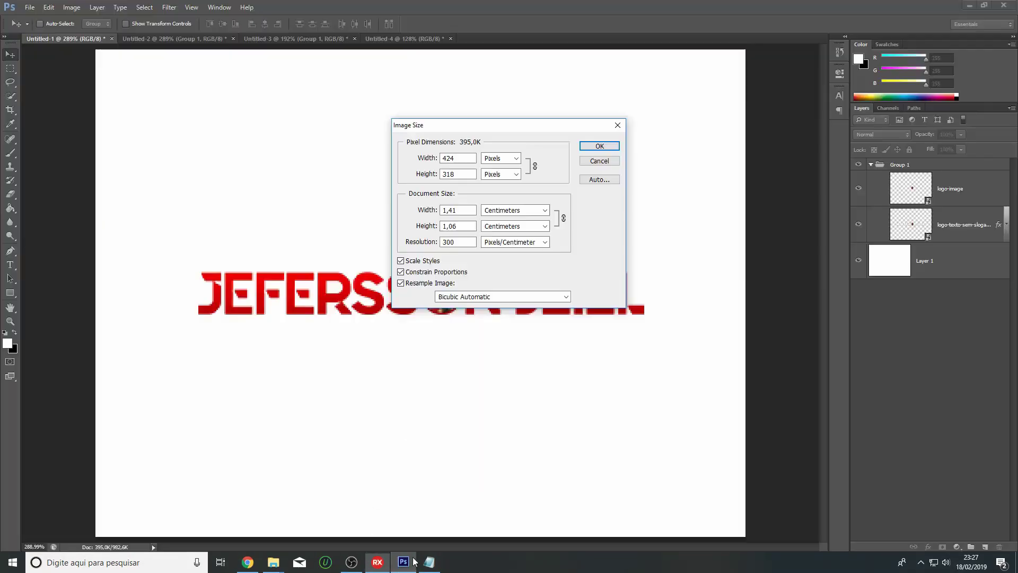
click(463, 174)
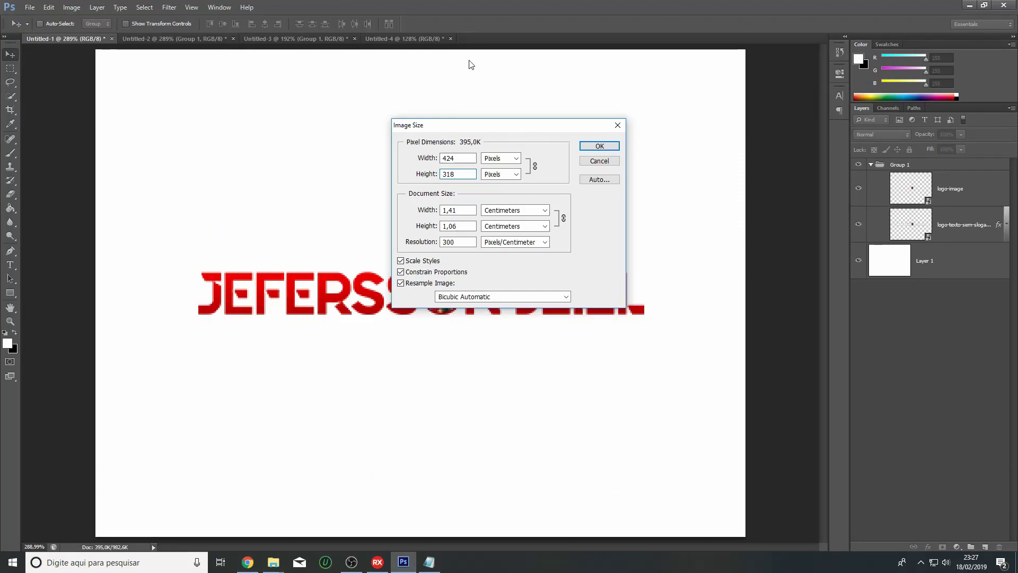
click(599, 160)
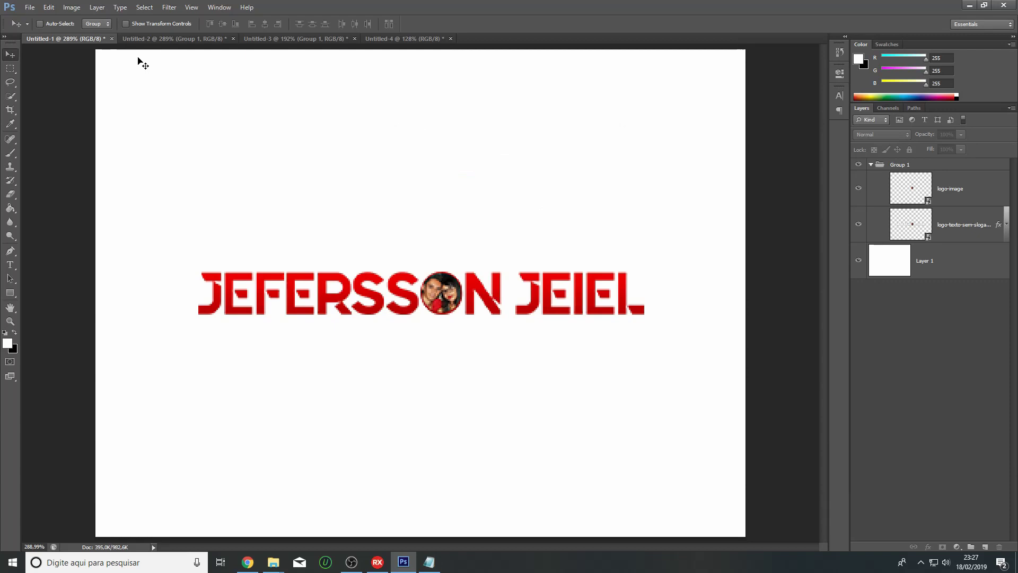
Step: Compare the Untitled-2 document's image size in Photoshop with Delphi's normal splash image size
click(170, 39)
click(375, 567)
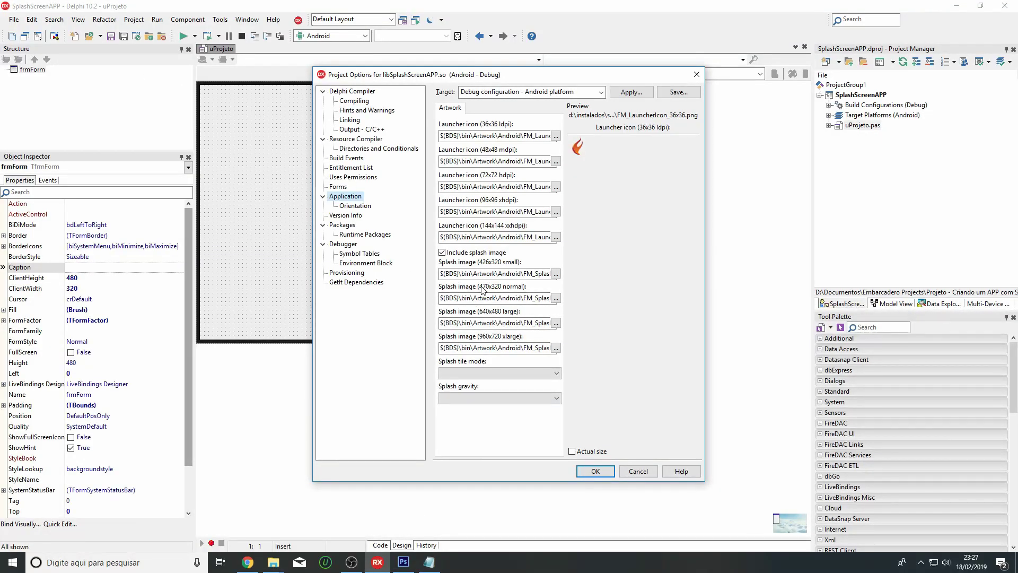
click(403, 563)
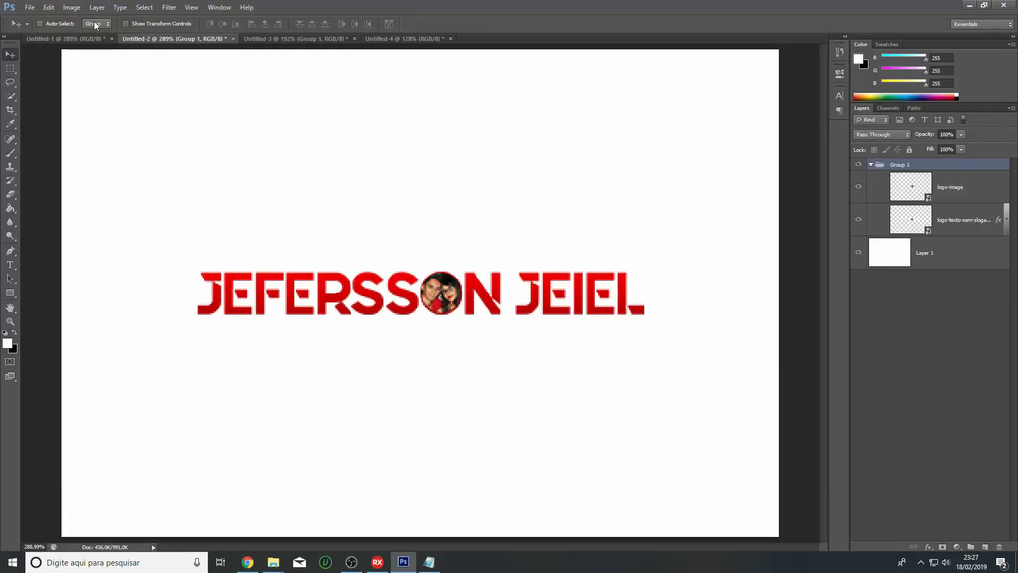
click(71, 7)
click(95, 84)
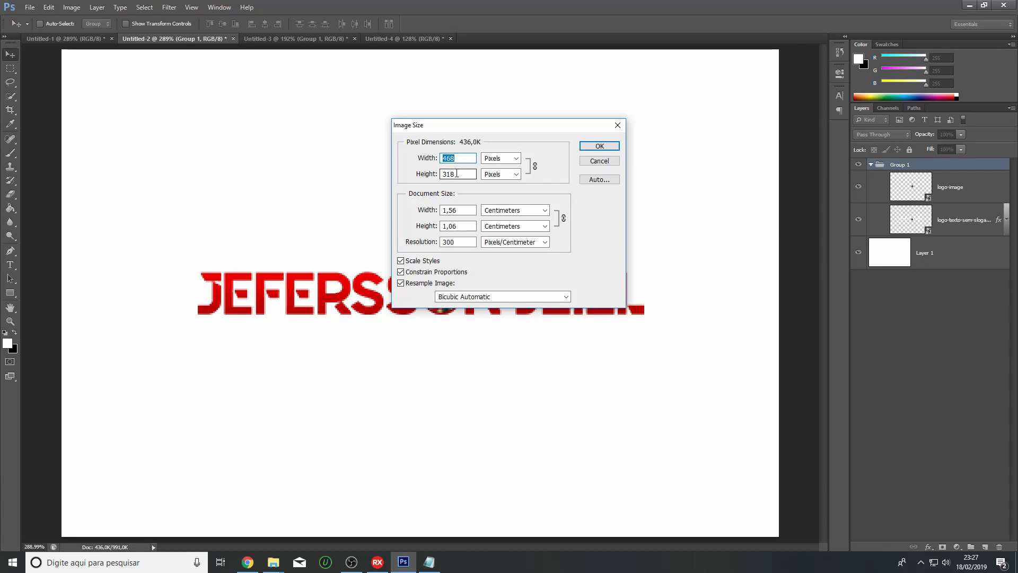
click(590, 162)
Step: View the Untitled-3 and Untitled-4 splash images and return to Untitled-1
click(328, 45)
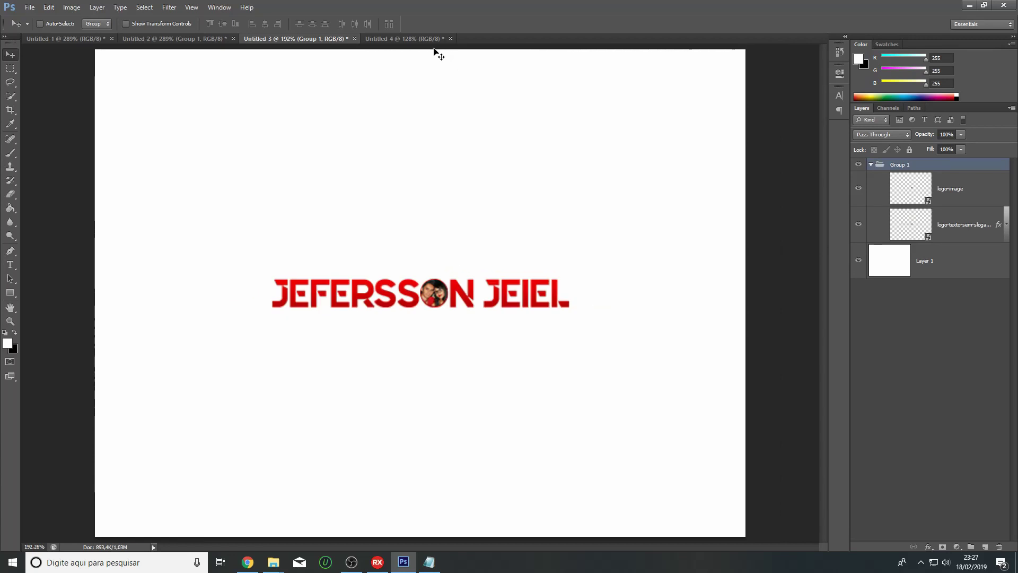
click(432, 39)
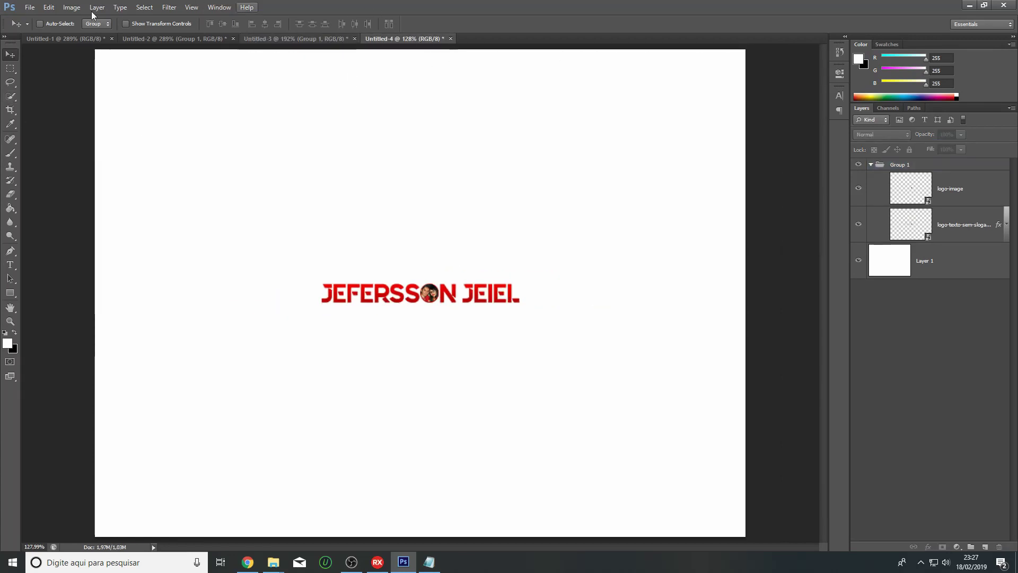
click(61, 38)
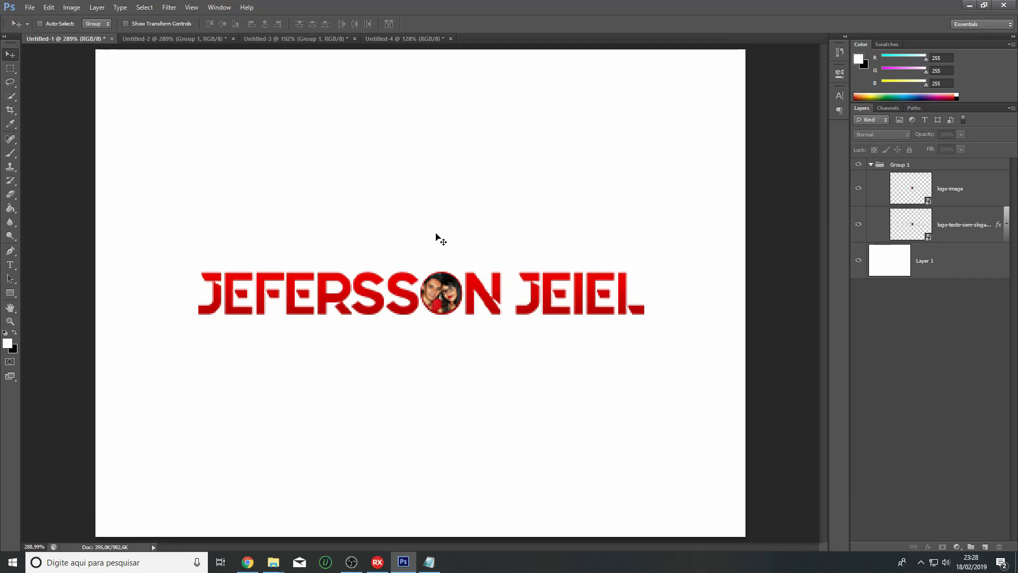
Step: Bring up tamanhos.txt in Notepad, review the required pixel size for each splash image, and minimize the notes
click(429, 562)
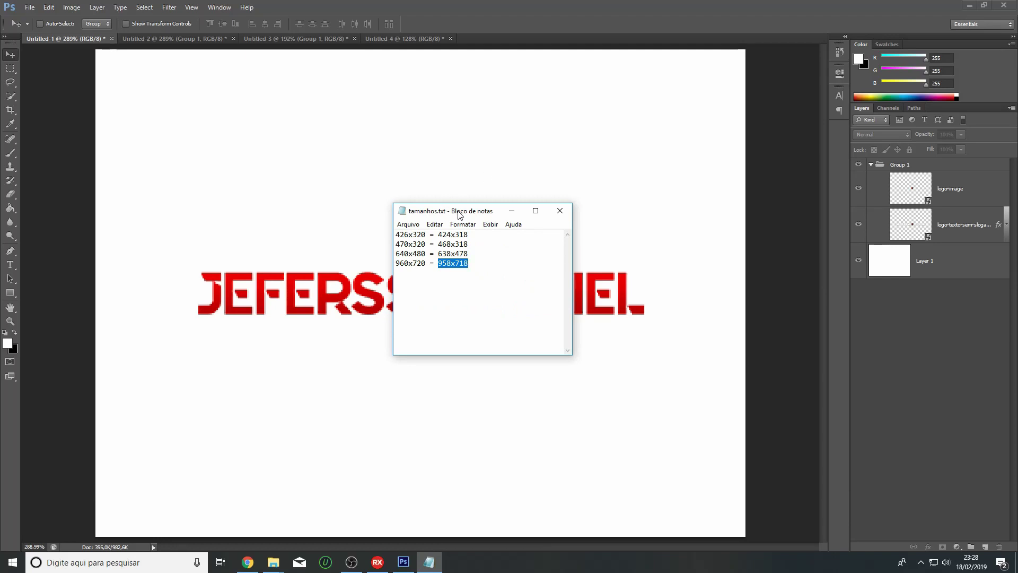
drag(457, 211, 750, 180)
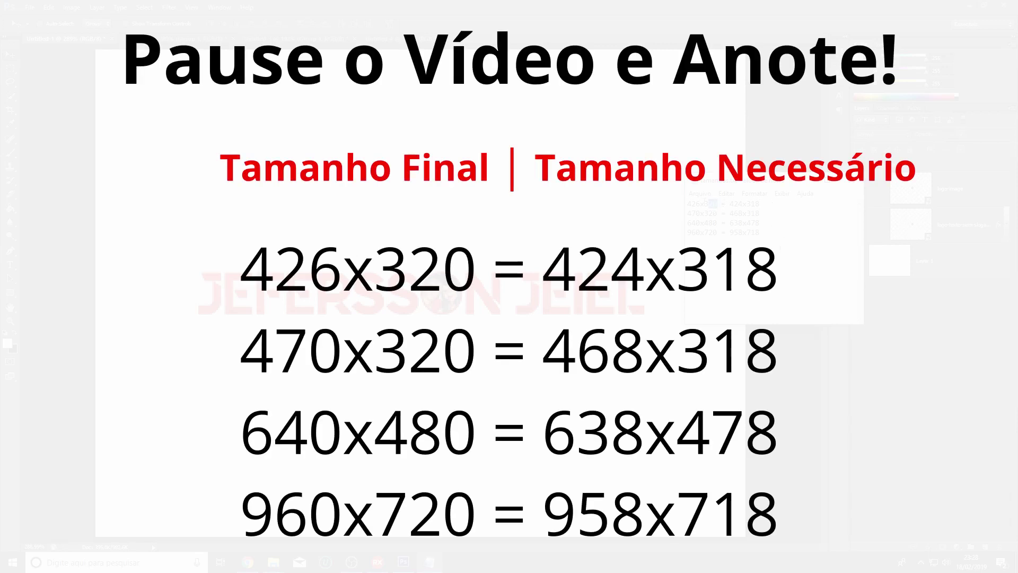
drag(709, 203, 759, 204)
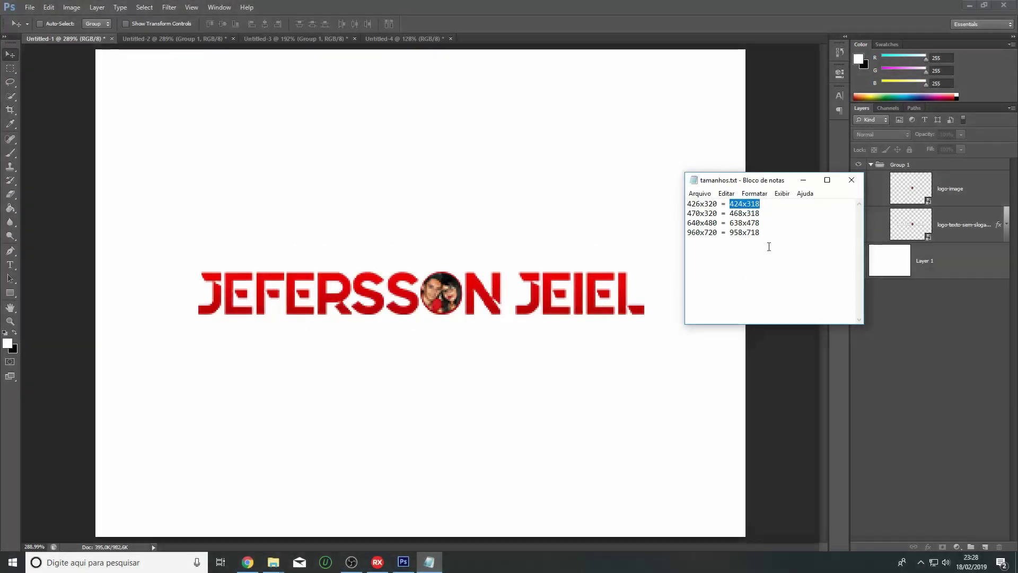
drag(717, 213, 760, 233)
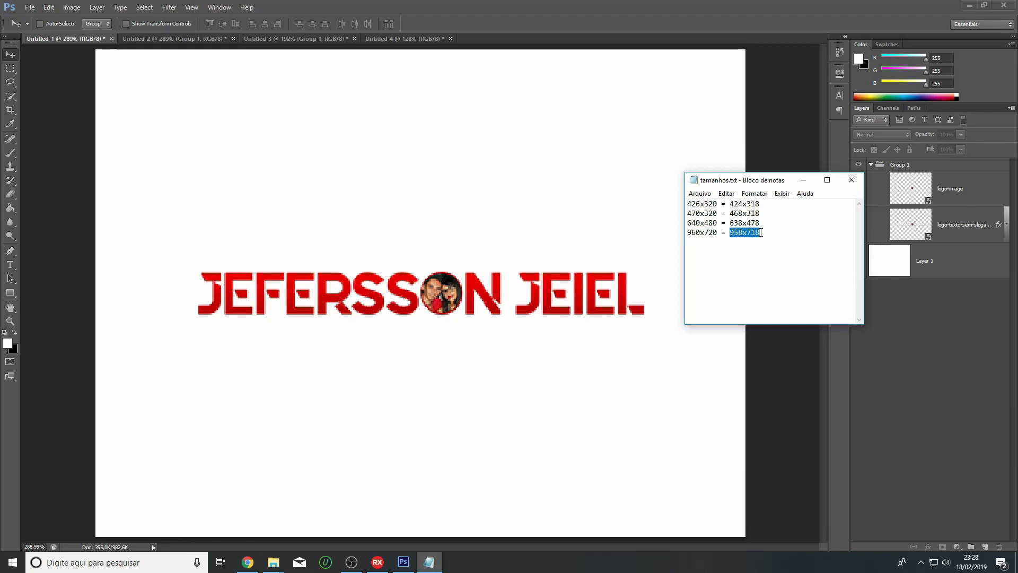
click(770, 240)
click(802, 180)
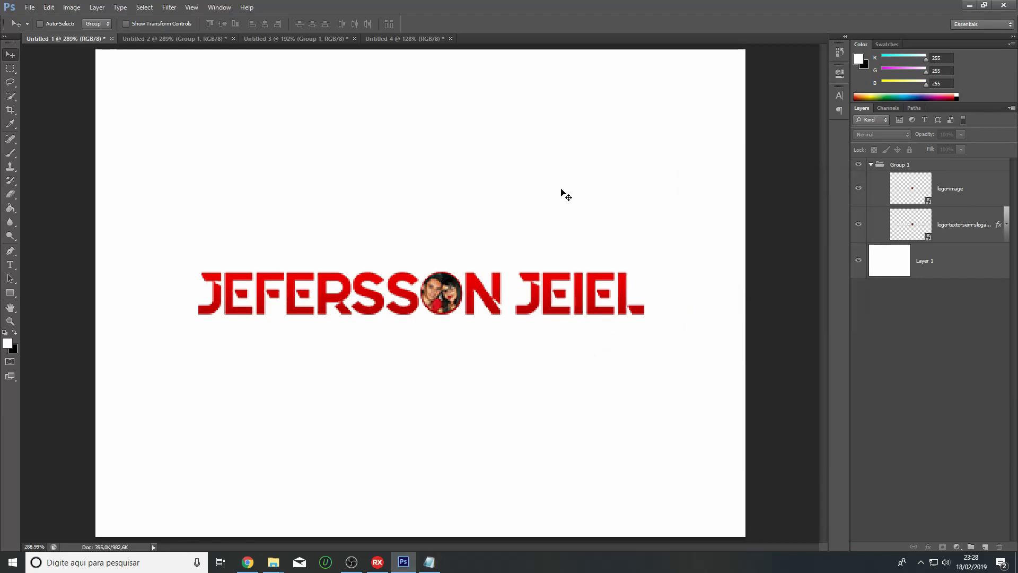
Step: Switch to File Explorer and bring up the images folder containing the splash PNG files
mouse_move(273, 562)
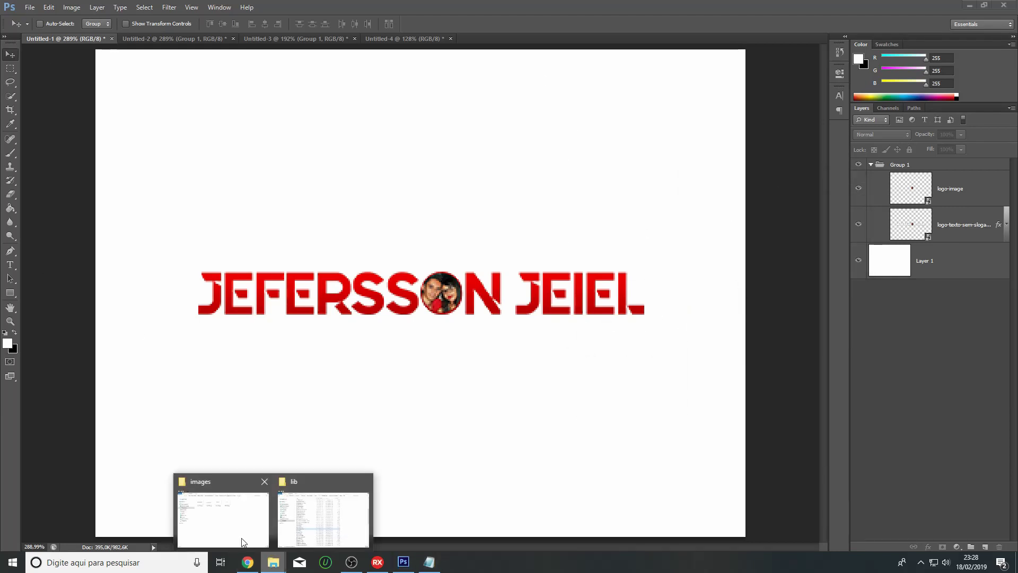
click(220, 523)
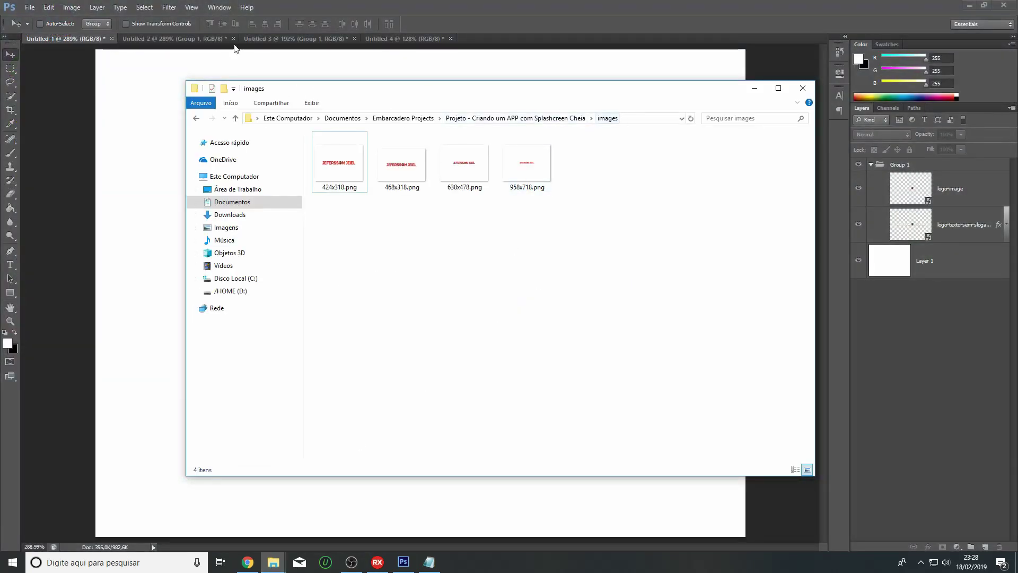
Step: Clear the desktop by minimizing the images folder and Delphi, dismissing Delphi's Project Options without applying changes
mouse_move(459, 95)
mouse_down()
mouse_move(402, 111)
mouse_move(444, 103)
mouse_up()
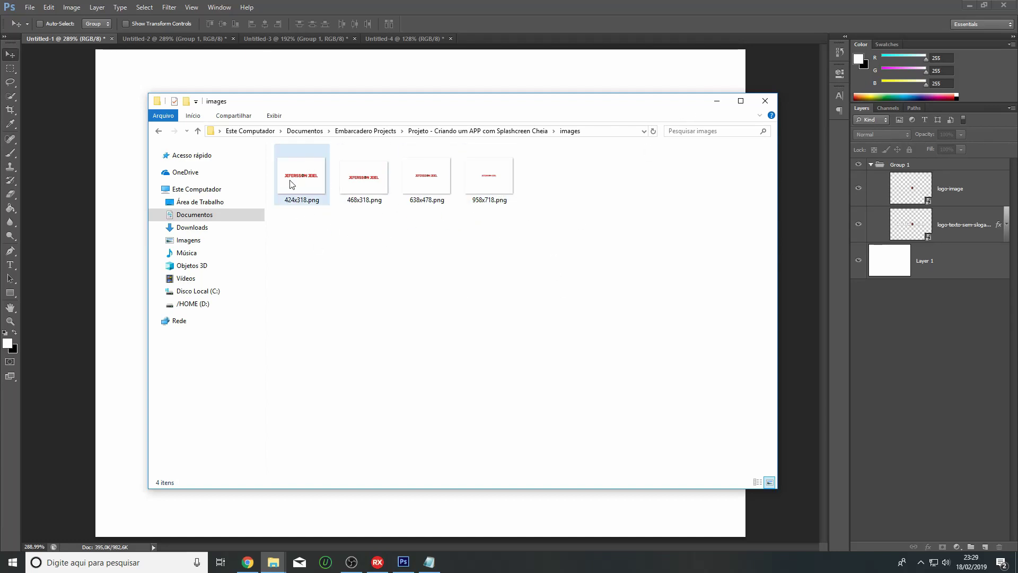
click(717, 100)
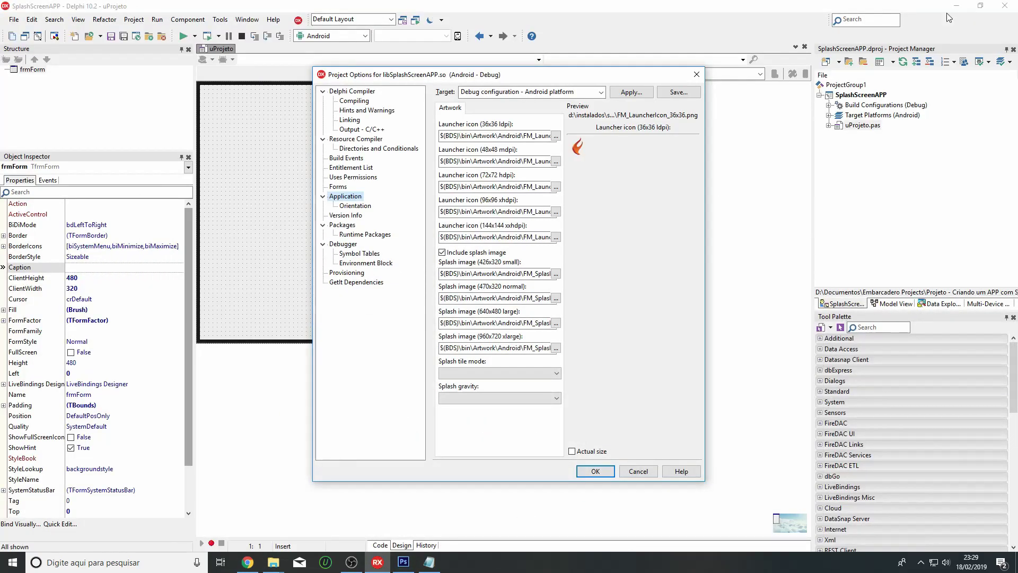
click(641, 471)
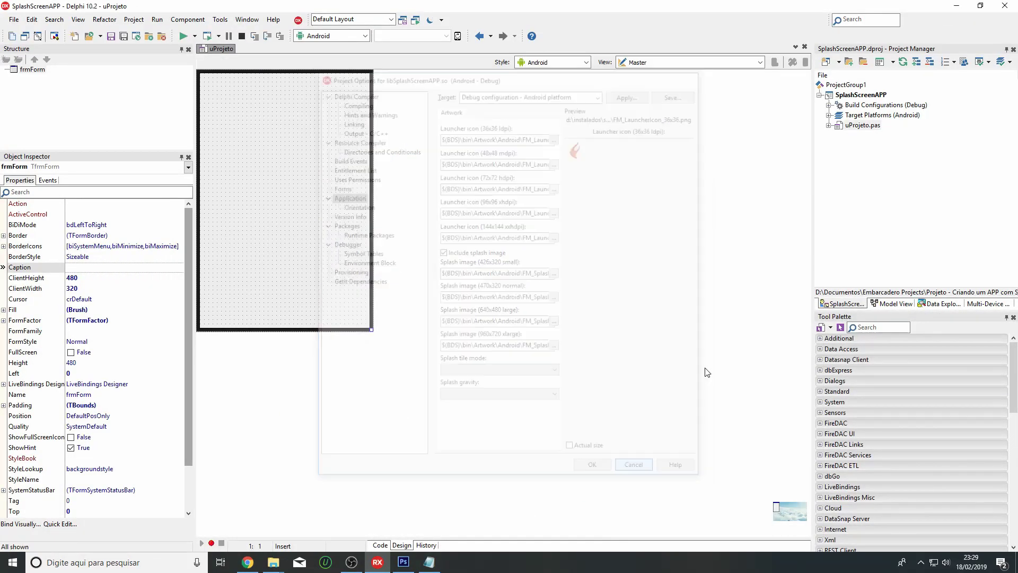
click(957, 6)
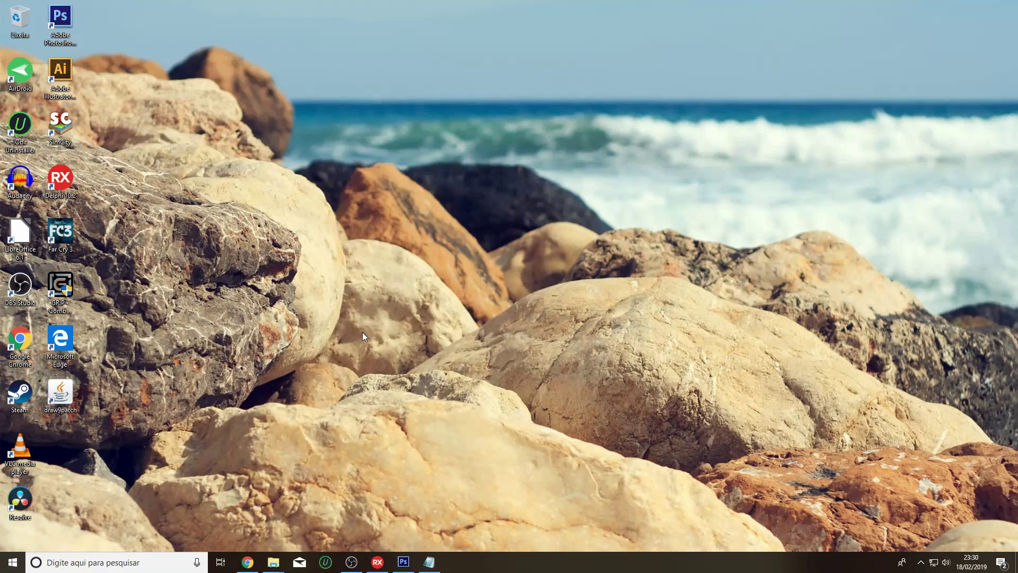
Step: Bring up the open lib folder window containing draw9patch.jar and show its full folder path
mouse_move(273, 562)
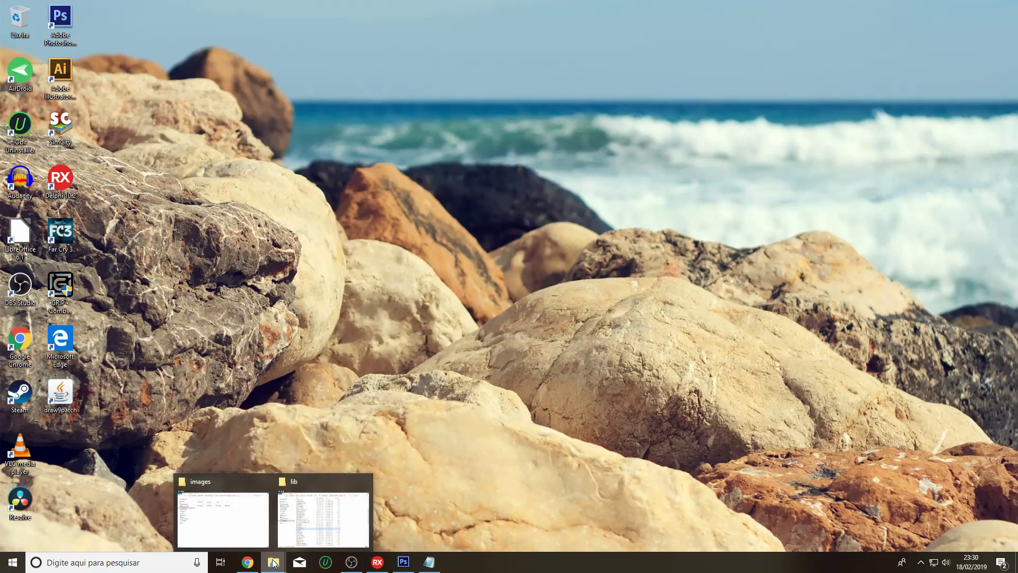
click(341, 525)
drag(462, 144, 483, 121)
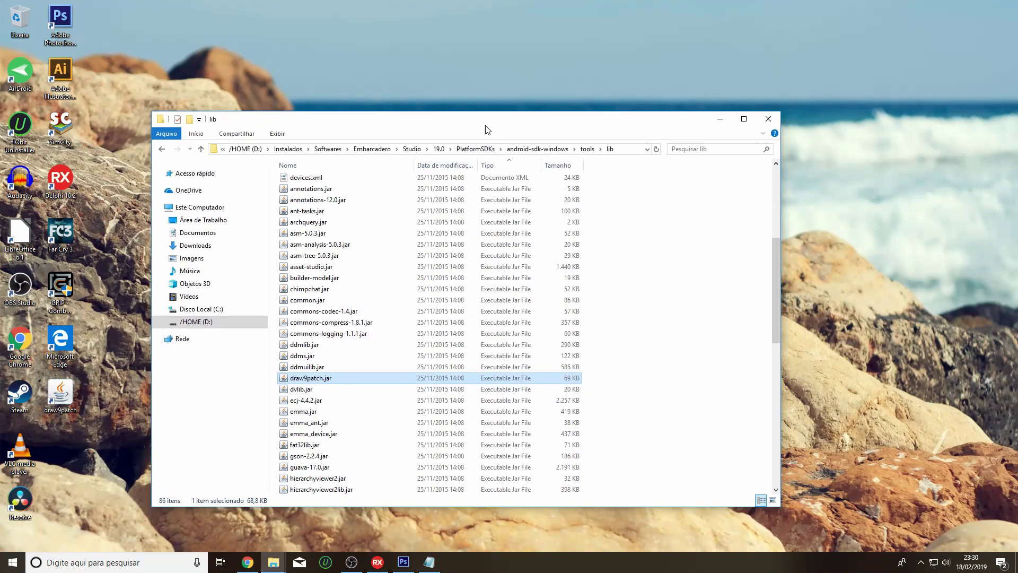
click(636, 149)
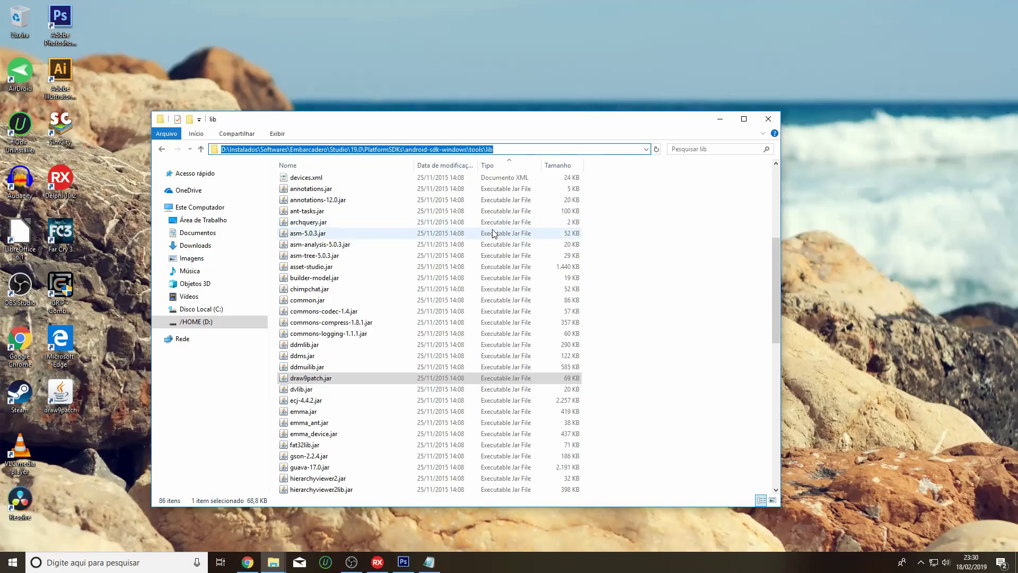
Step: Open a new File Explorer window and browse to D:\Instalados\Softwares\Embarcadero
key(super+e)
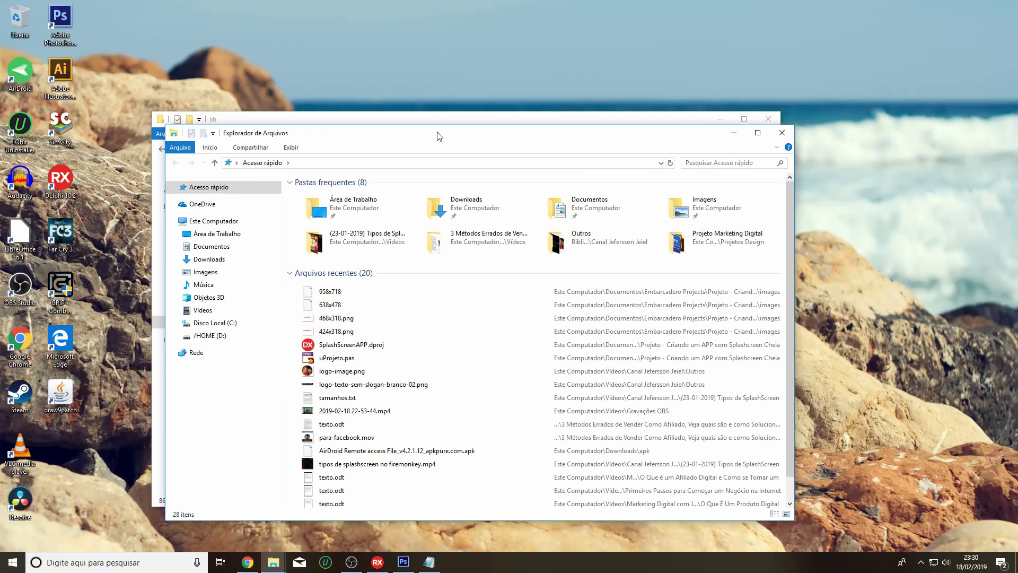
drag(439, 136, 447, 126)
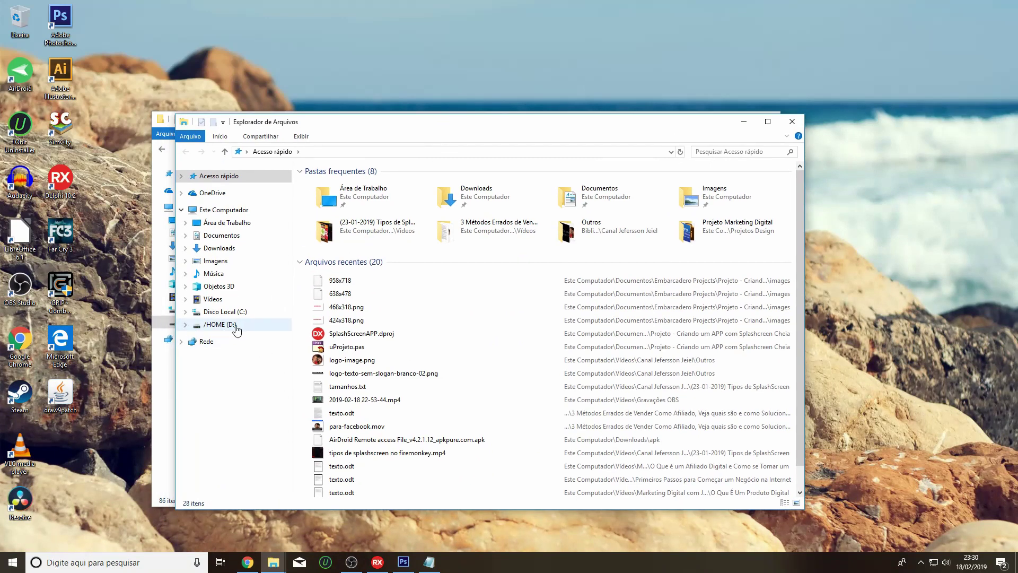
click(235, 330)
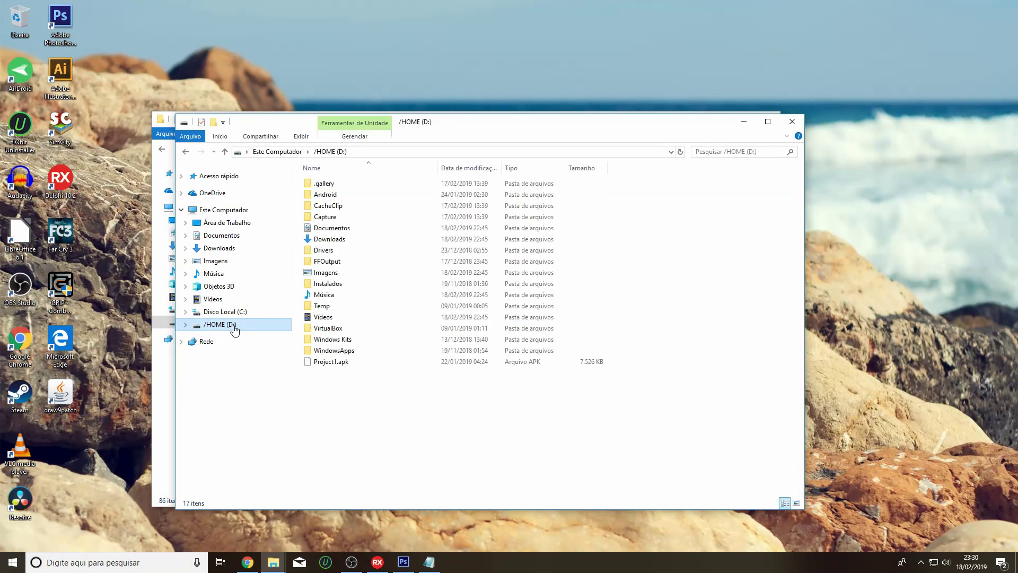
double_click(345, 283)
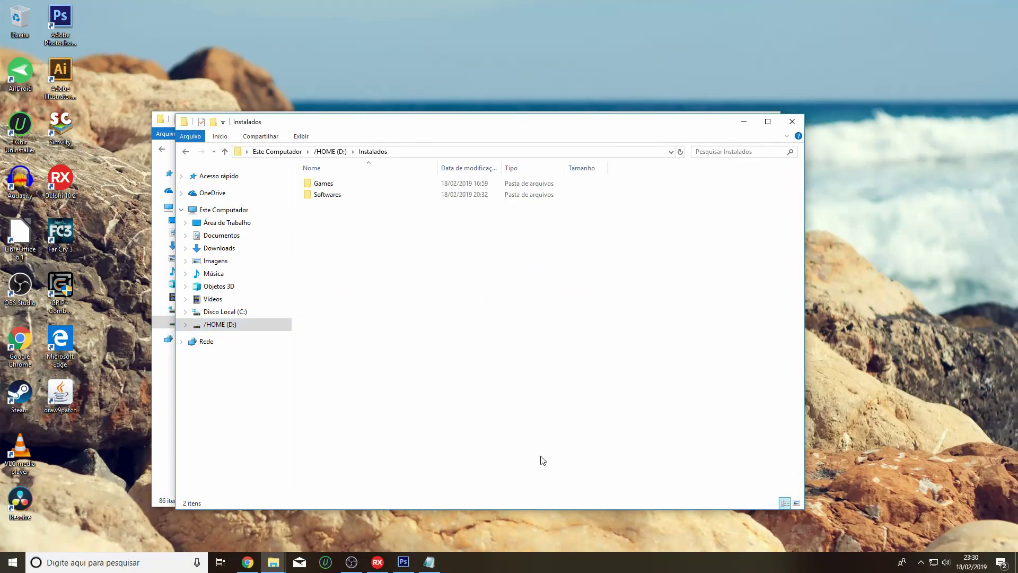
click(797, 502)
double_click(374, 189)
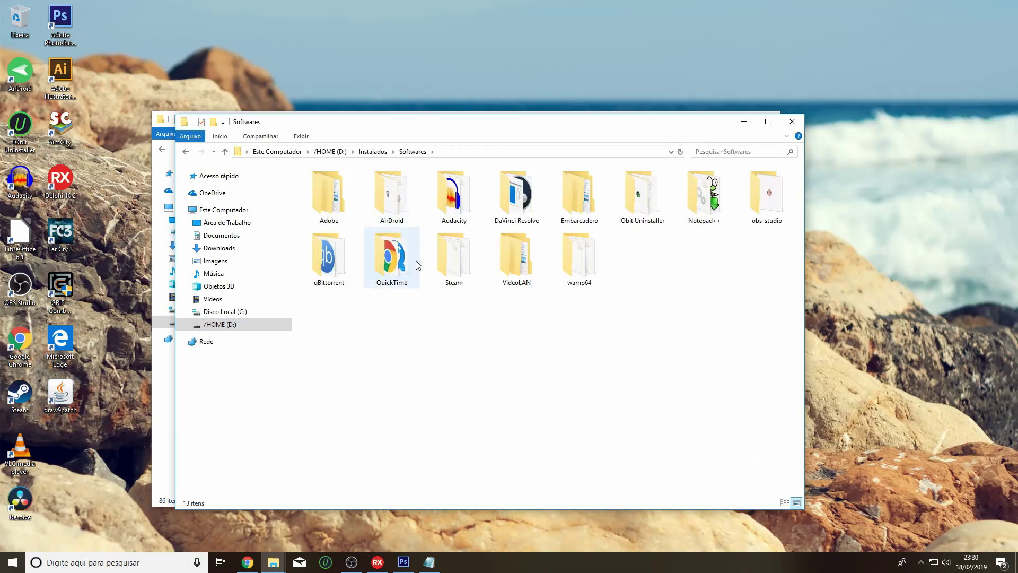
click(579, 205)
double_click(572, 205)
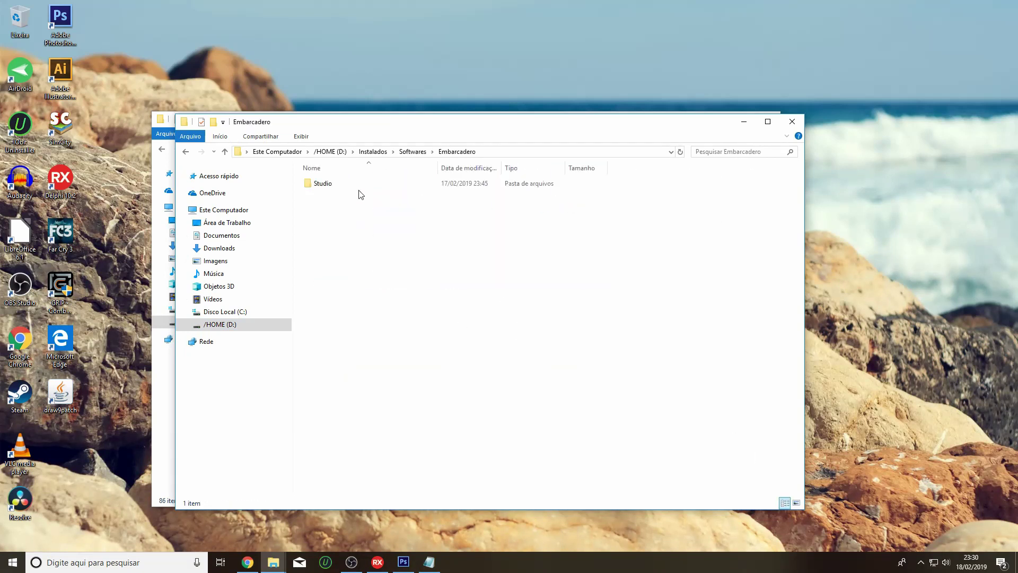
Step: Continue from the Embarcadero folder into Studio\19.0\PlatformSDKs\android-sdk-windows\tools
click(348, 186)
double_click(347, 186)
click(349, 188)
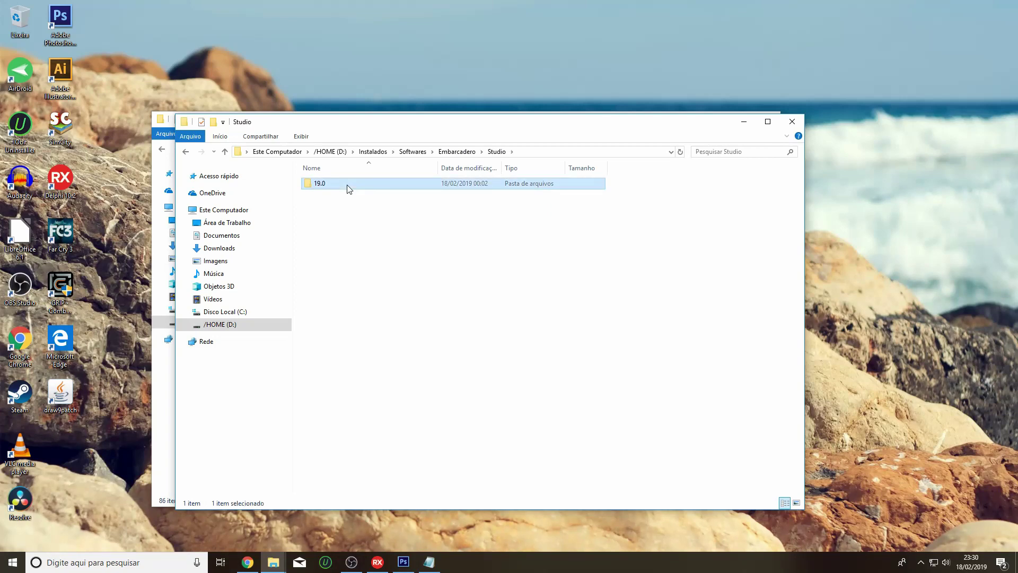
double_click(350, 186)
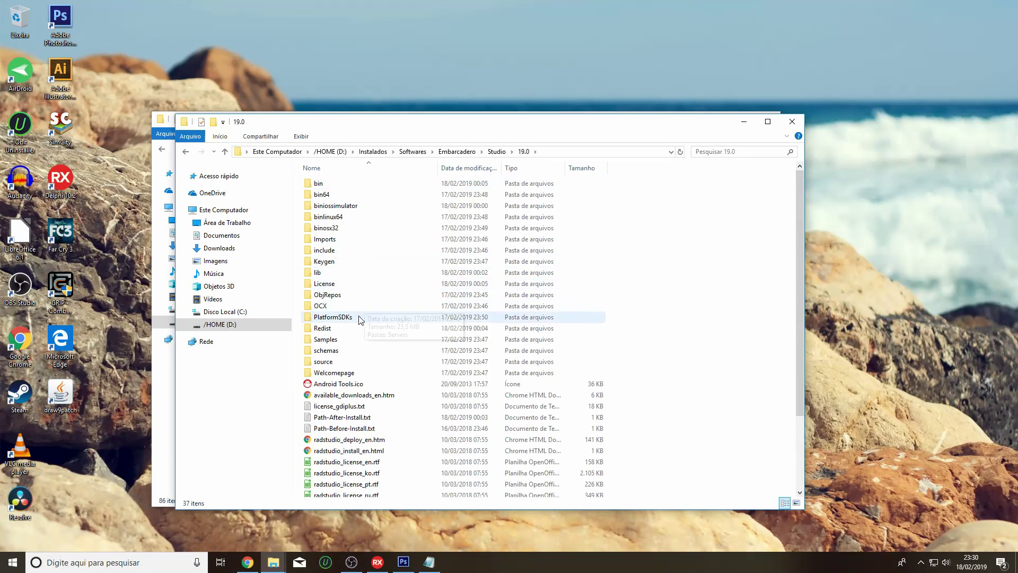
double_click(401, 320)
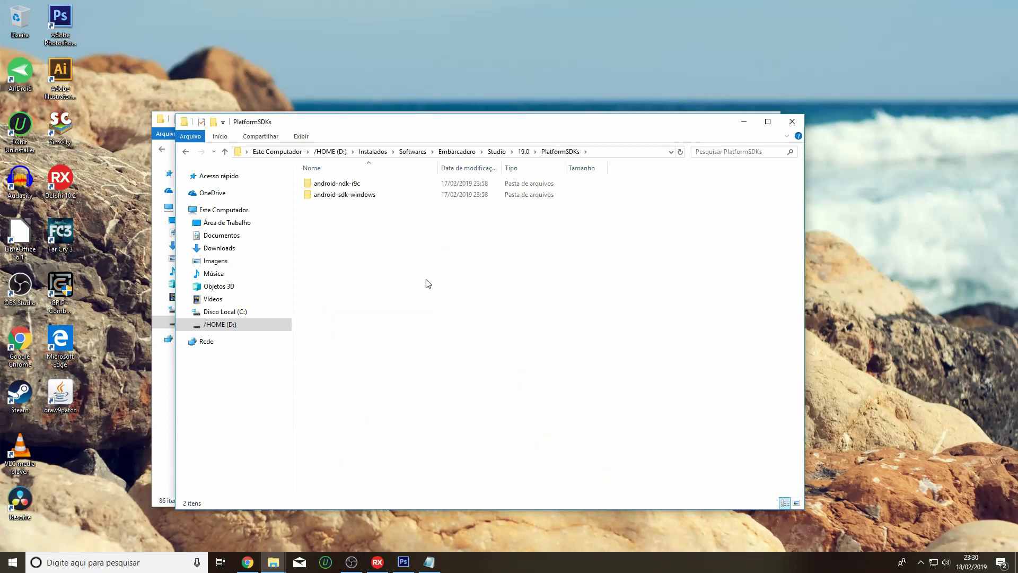
click(424, 200)
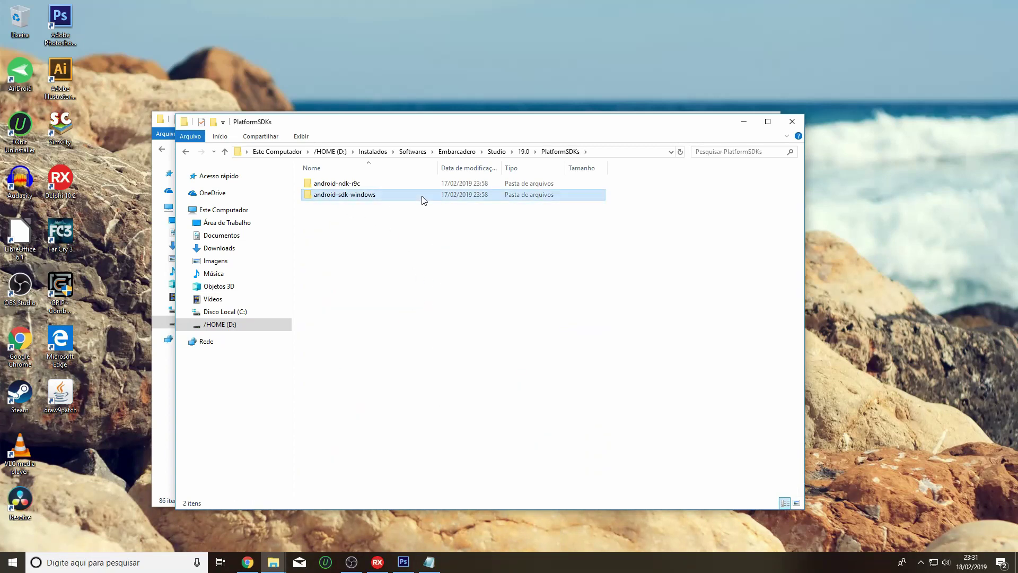
double_click(424, 199)
double_click(364, 239)
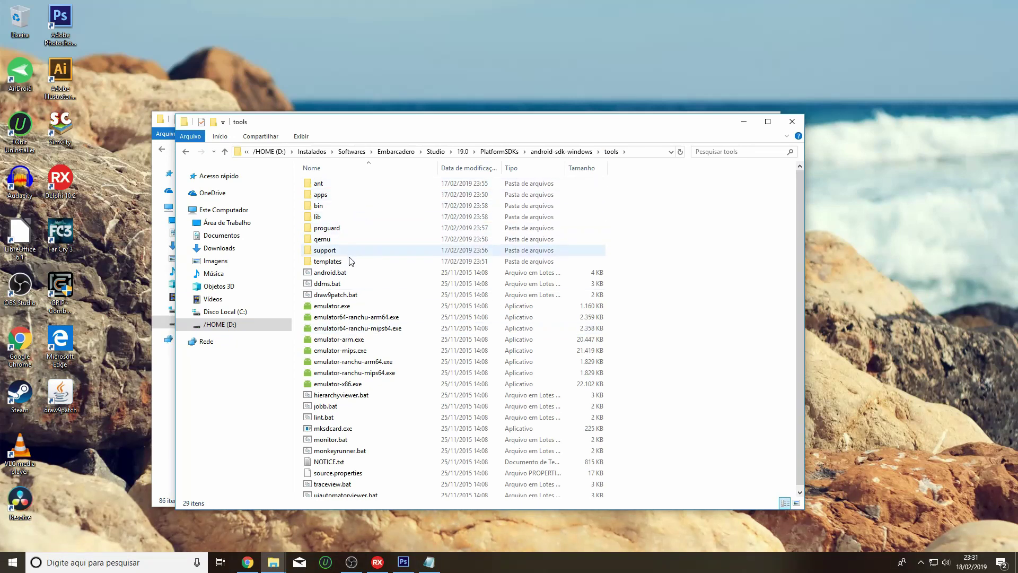
scroll(549, 287, down, 1)
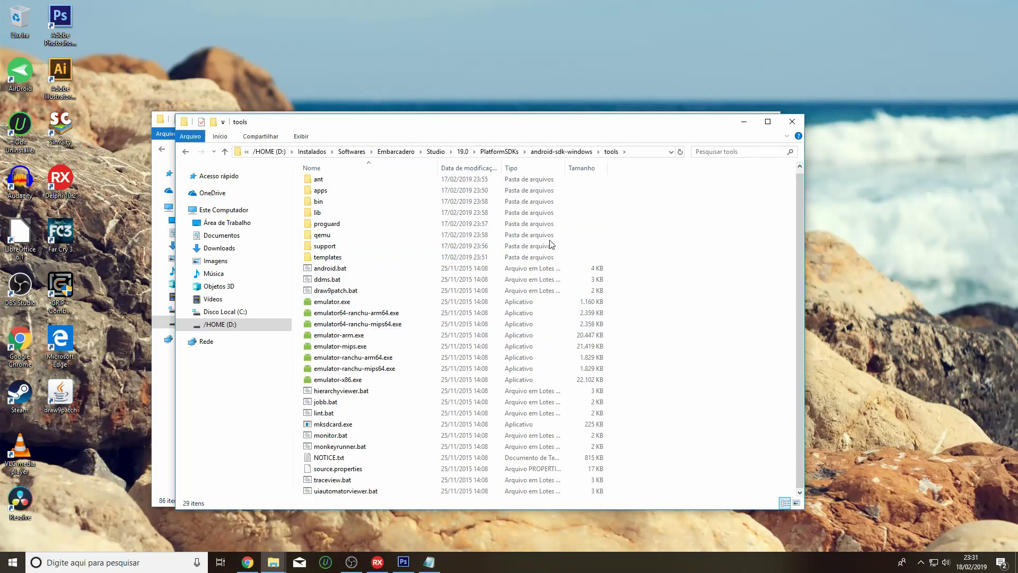
click(512, 168)
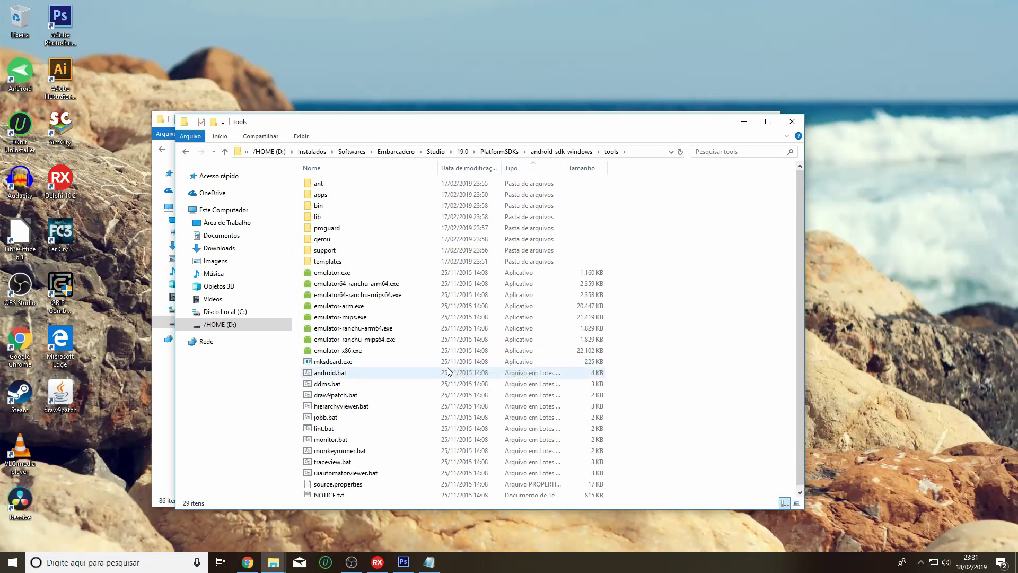
double_click(352, 251)
mouse_move(455, 127)
mouse_down()
mouse_move(467, 260)
mouse_move(473, 127)
mouse_up()
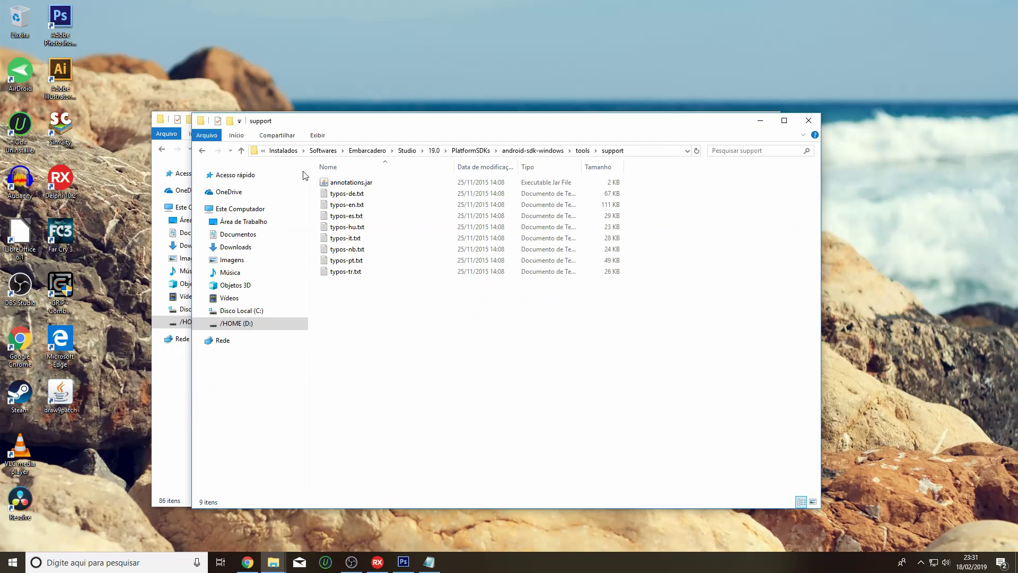
click(202, 152)
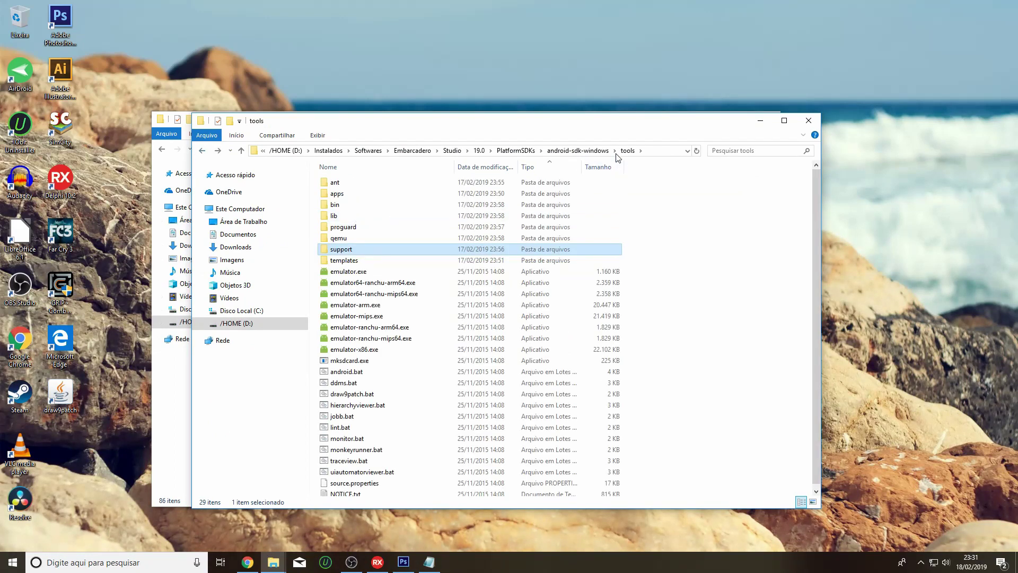
click(577, 151)
double_click(364, 237)
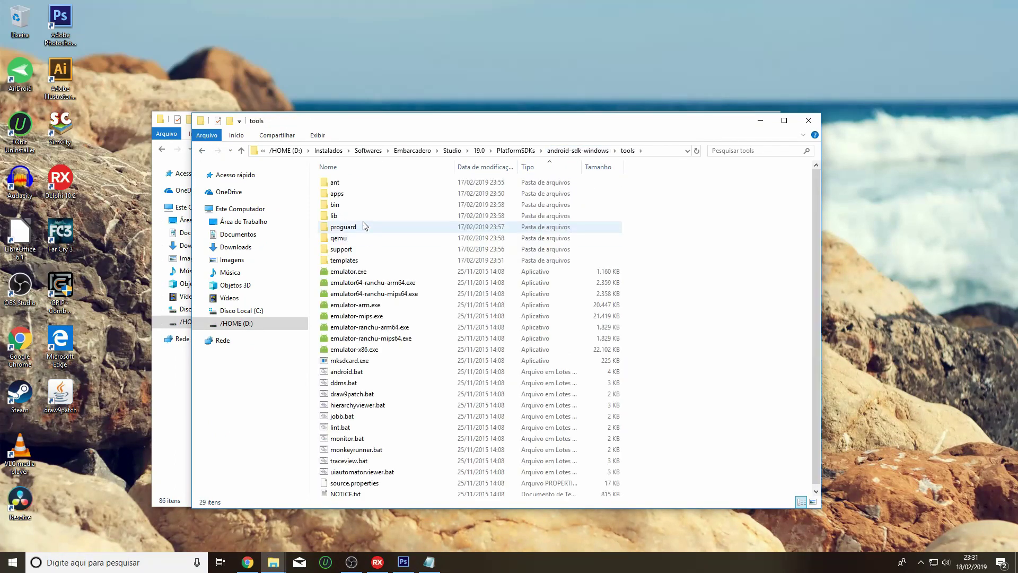
Step: Open the lib folder inside tools, sort its files by type, and select draw9patch.jar
double_click(359, 216)
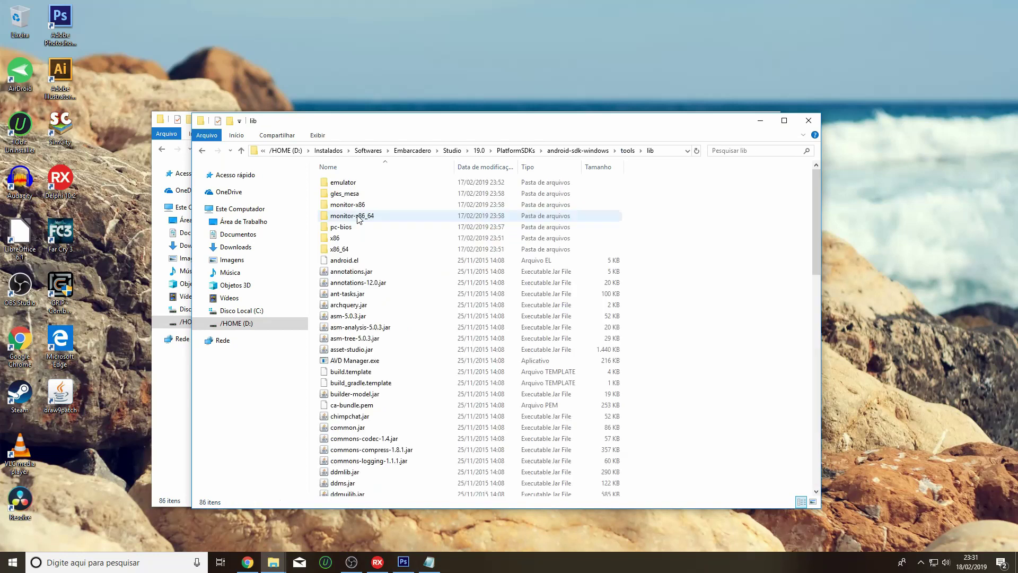
click(552, 168)
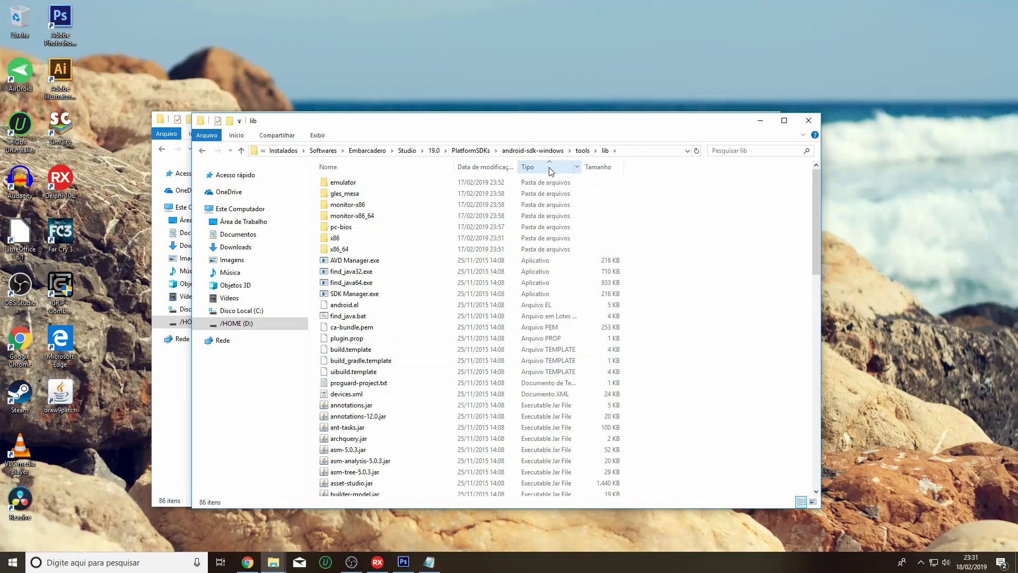
click(551, 170)
scroll(472, 366, down, 2)
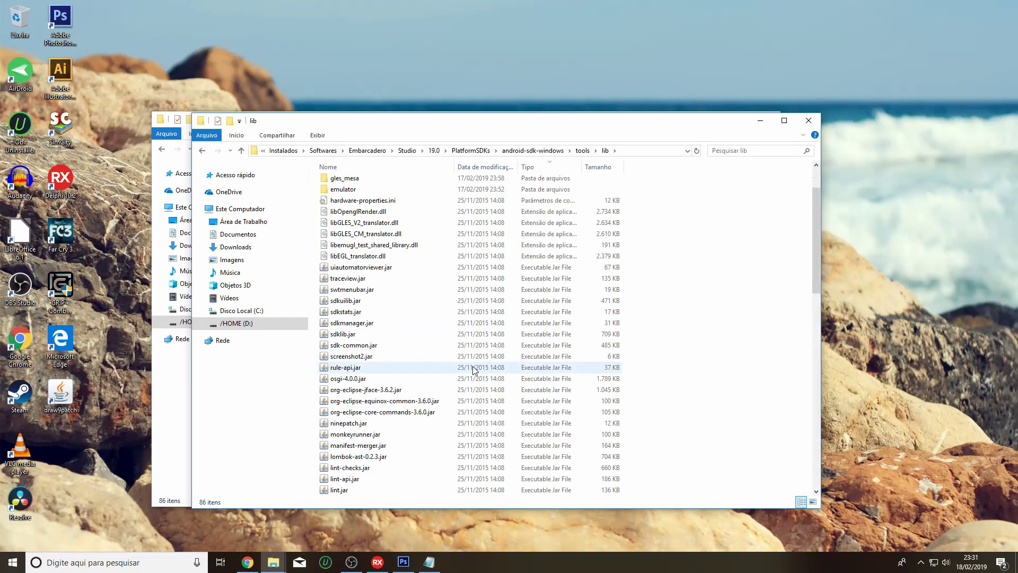
click(477, 356)
key(d)
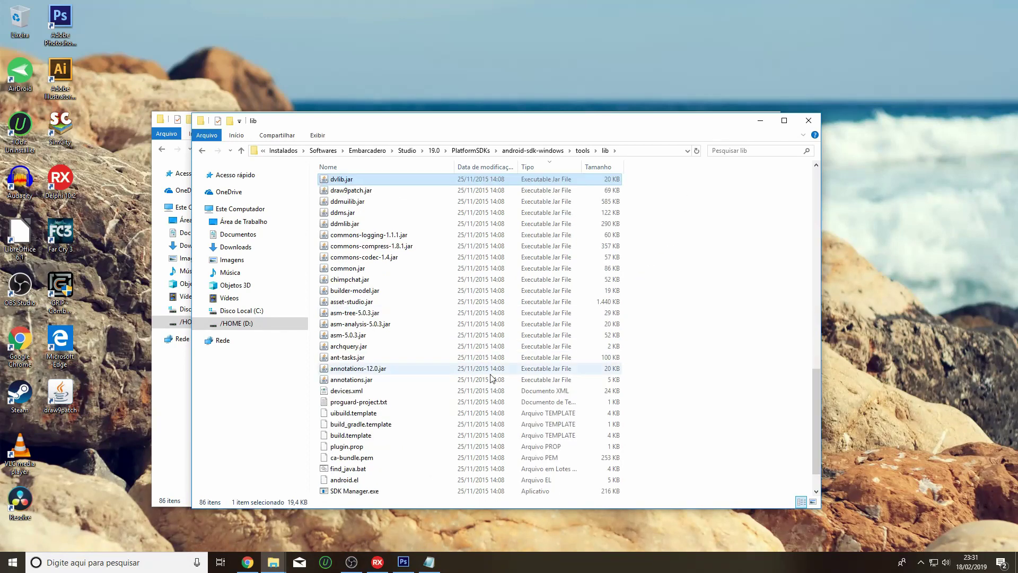
key(d)
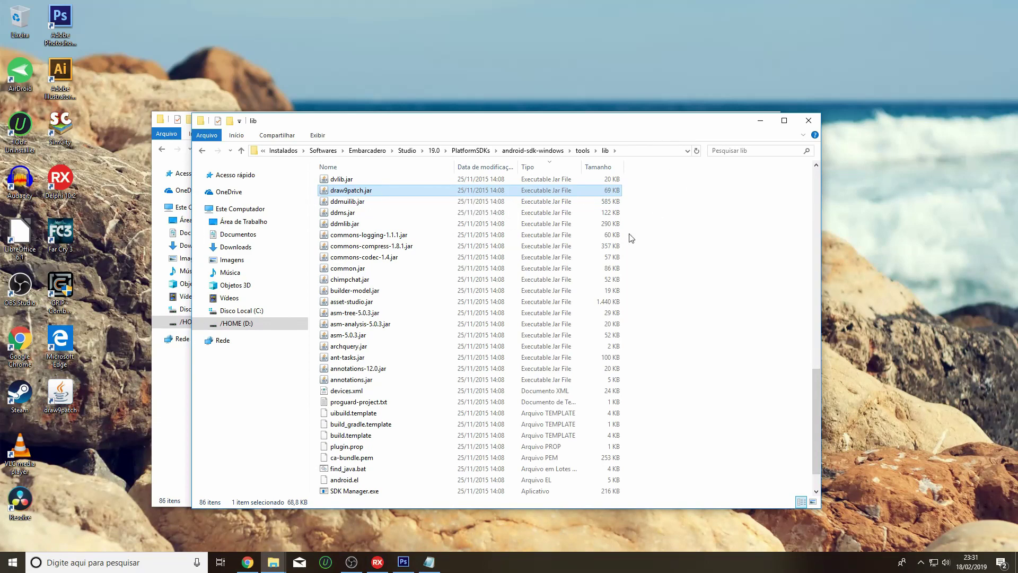
Step: Minimize both lib folder windows so the desktop with the draw9patch shortcut is clear
click(61, 389)
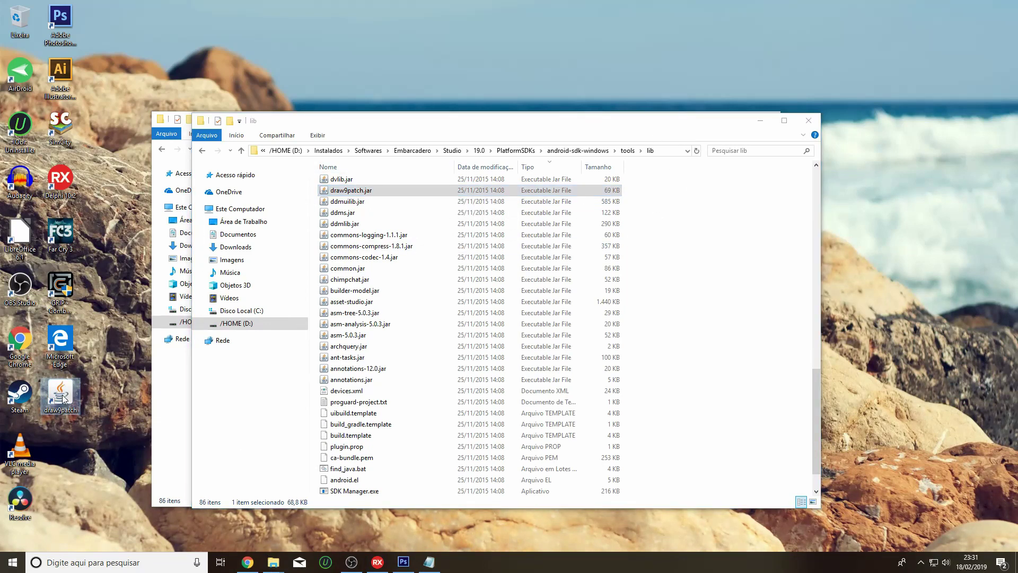
click(761, 121)
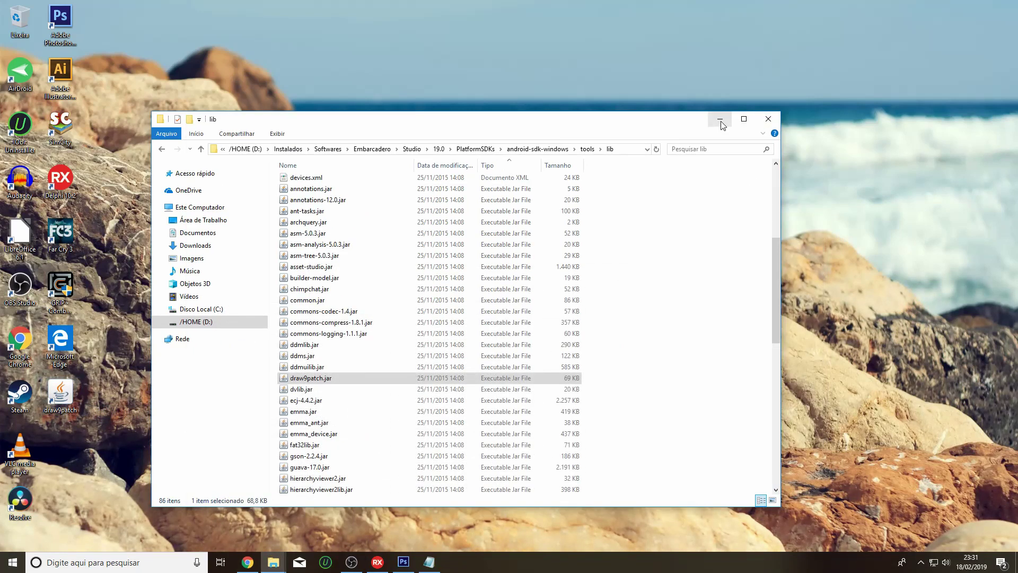
click(720, 121)
click(509, 261)
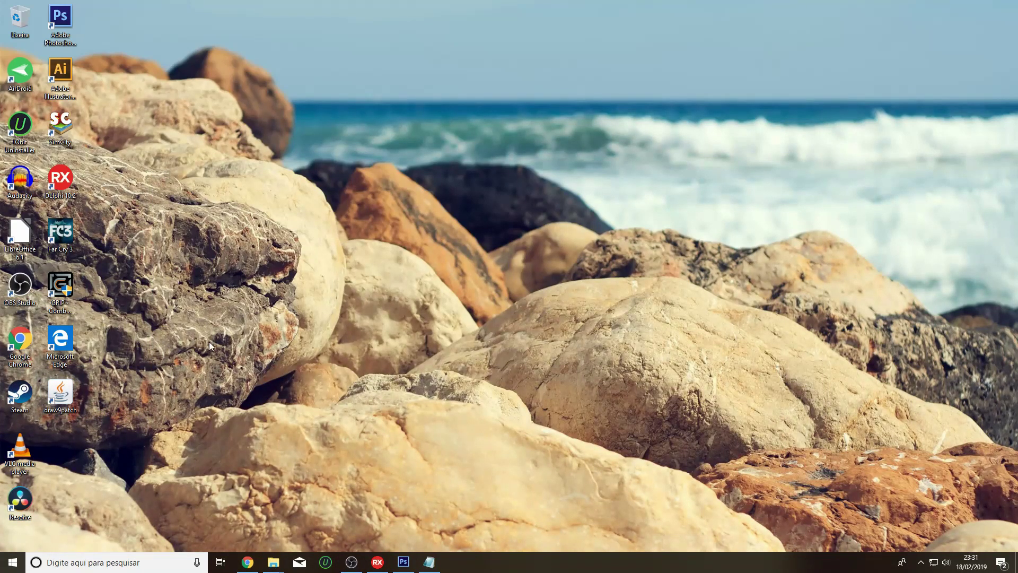
Step: Launch Draw 9-patch from its desktop shortcut and view its file commands without choosing one
double_click(63, 395)
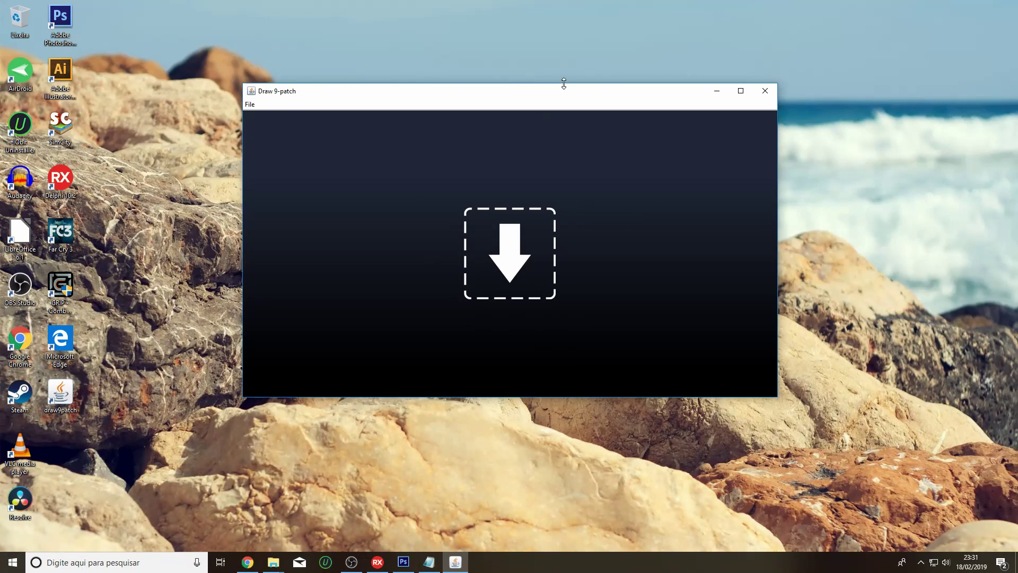
drag(554, 96, 560, 95)
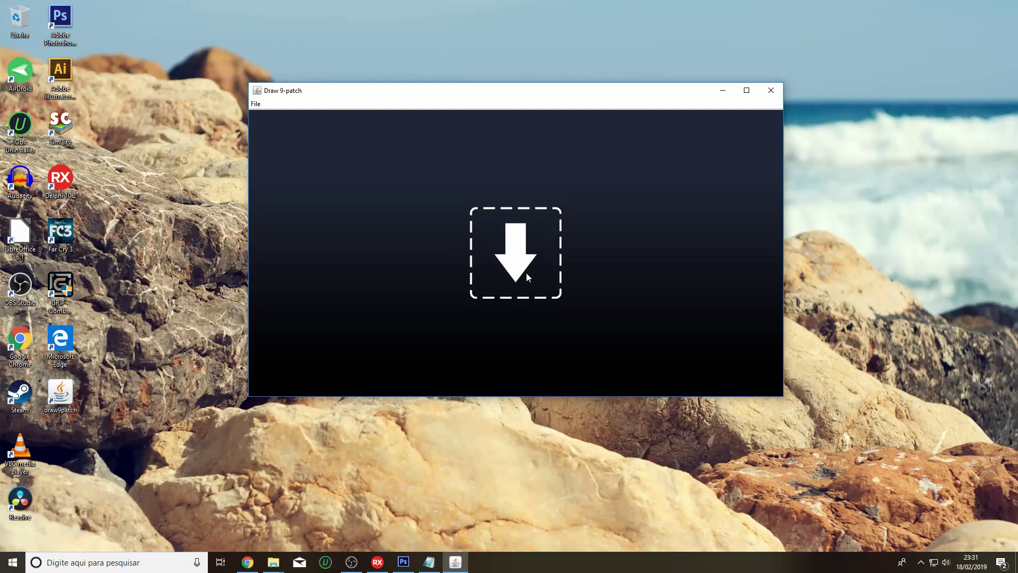
click(255, 104)
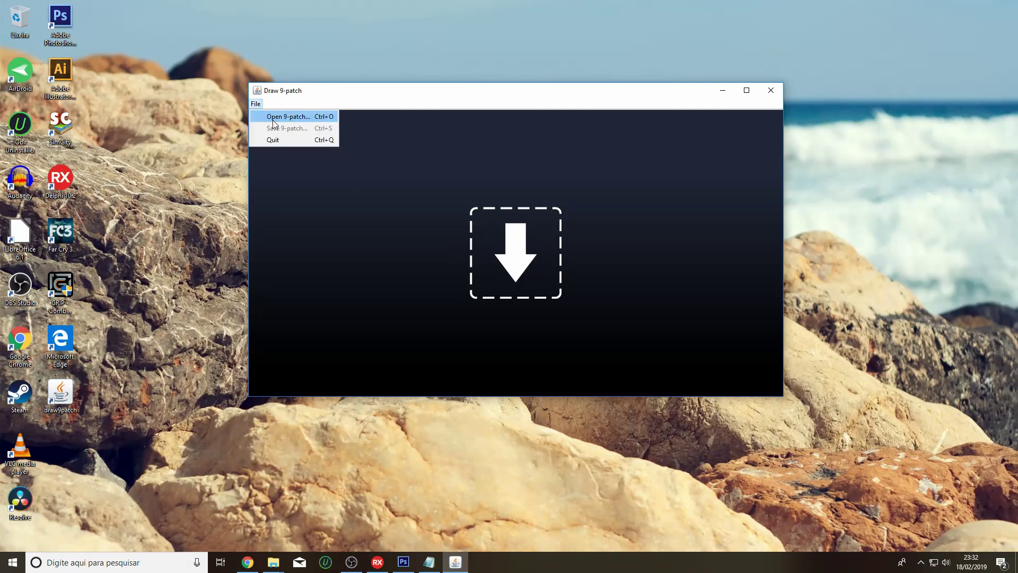
click(430, 107)
Step: Load 424x318.png from the project's images folder into Draw 9-patch and enlarge its editing area
click(273, 562)
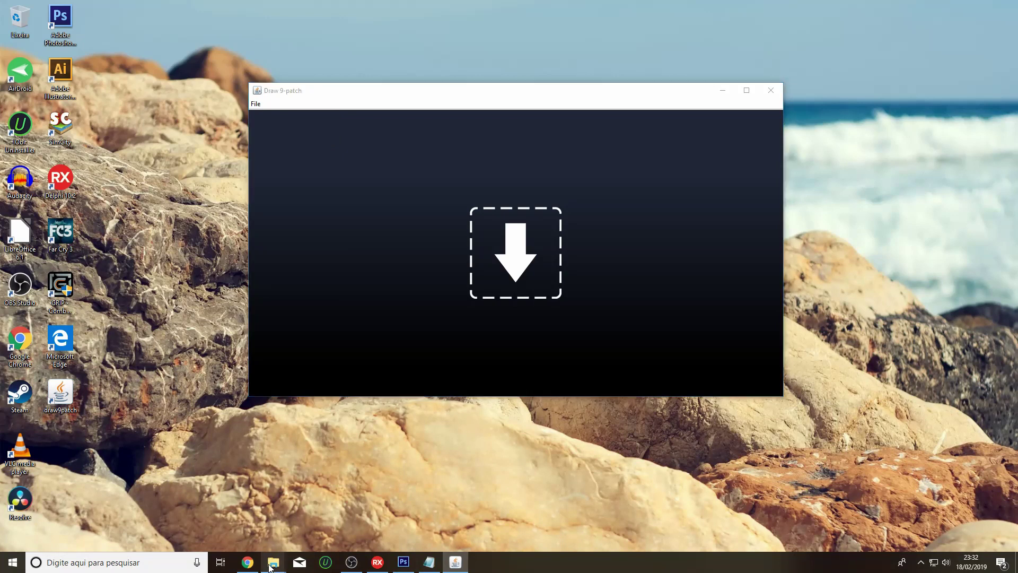
click(202, 532)
mouse_move(578, 110)
mouse_down()
mouse_move(625, 193)
mouse_move(673, 319)
mouse_up()
click(380, 396)
drag(380, 395, 480, 242)
click(811, 310)
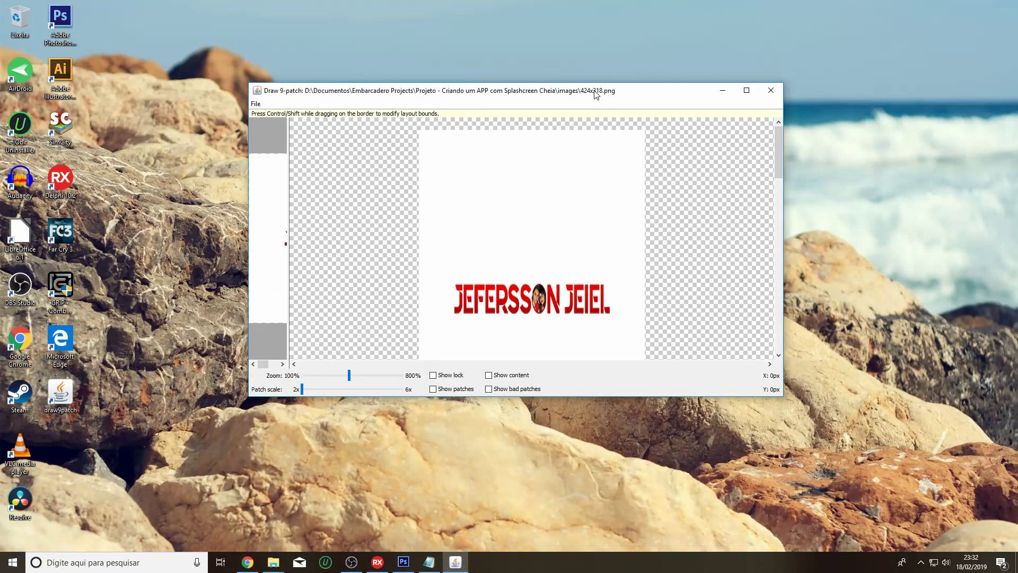
click(746, 91)
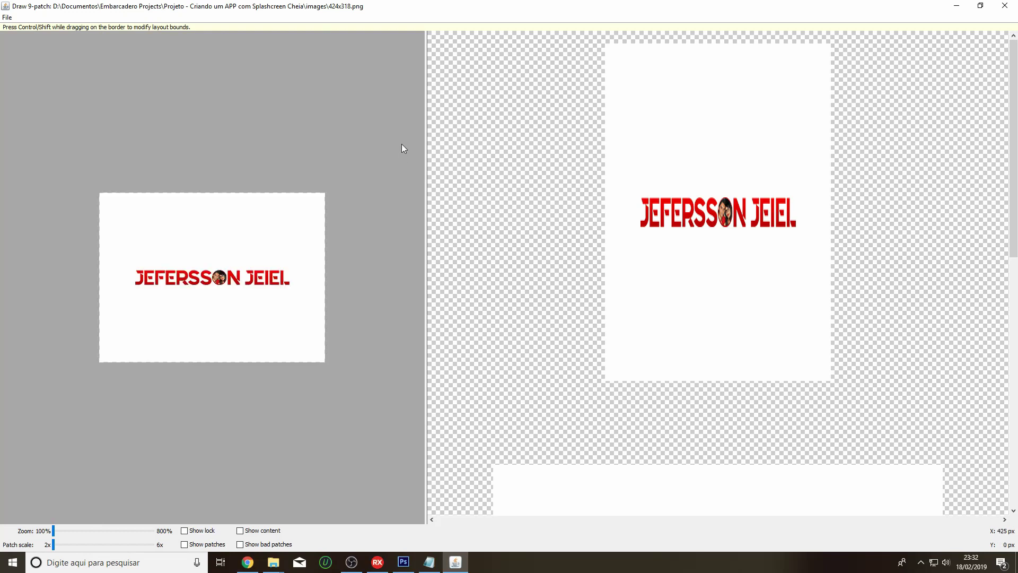
drag(424, 155, 634, 161)
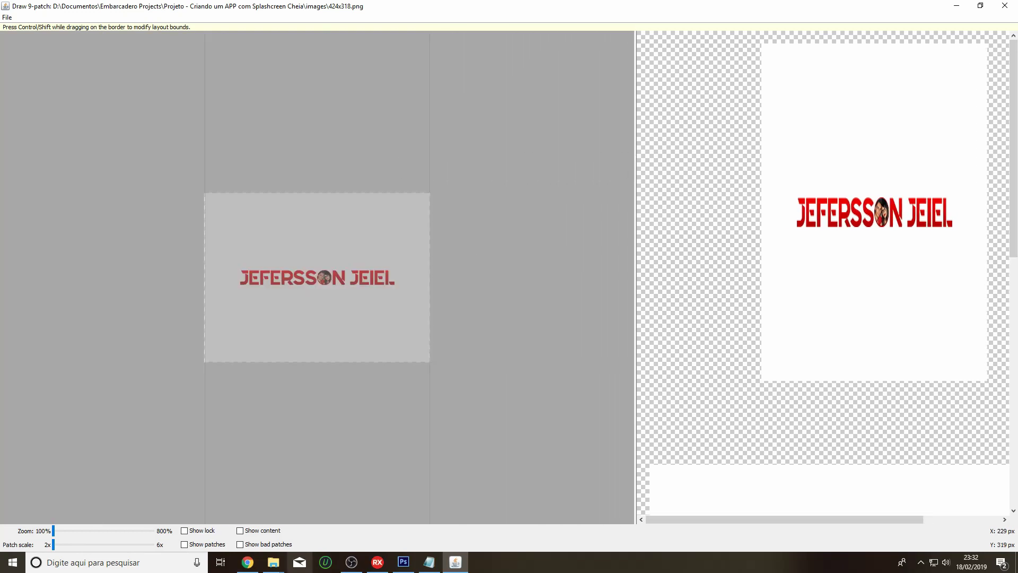
Step: Switch to Chrome and review the 9-patch creation steps and example image on the Embarcadero "Using 9-patch Images in Android" page
mouse_move(248, 562)
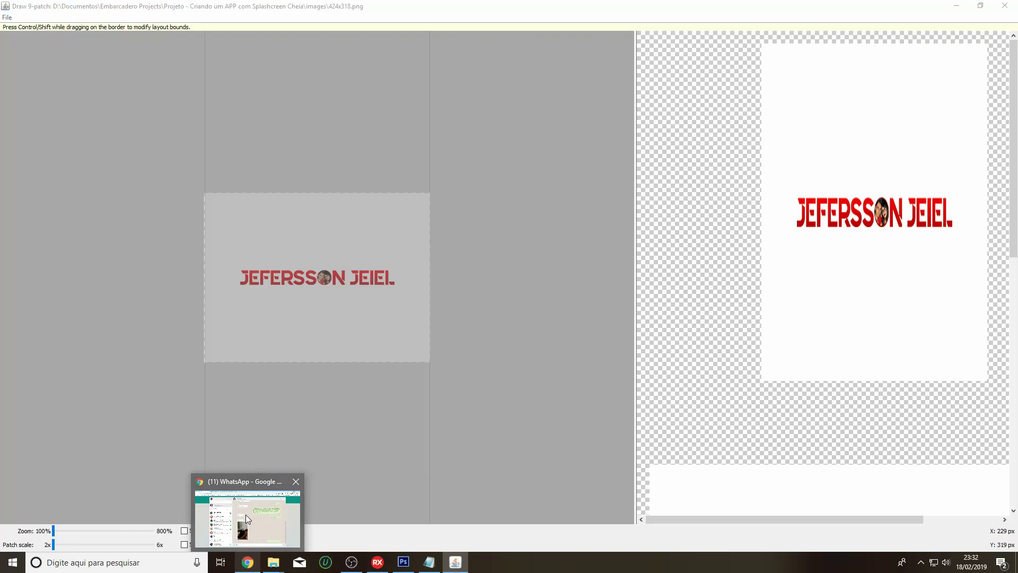
click(247, 519)
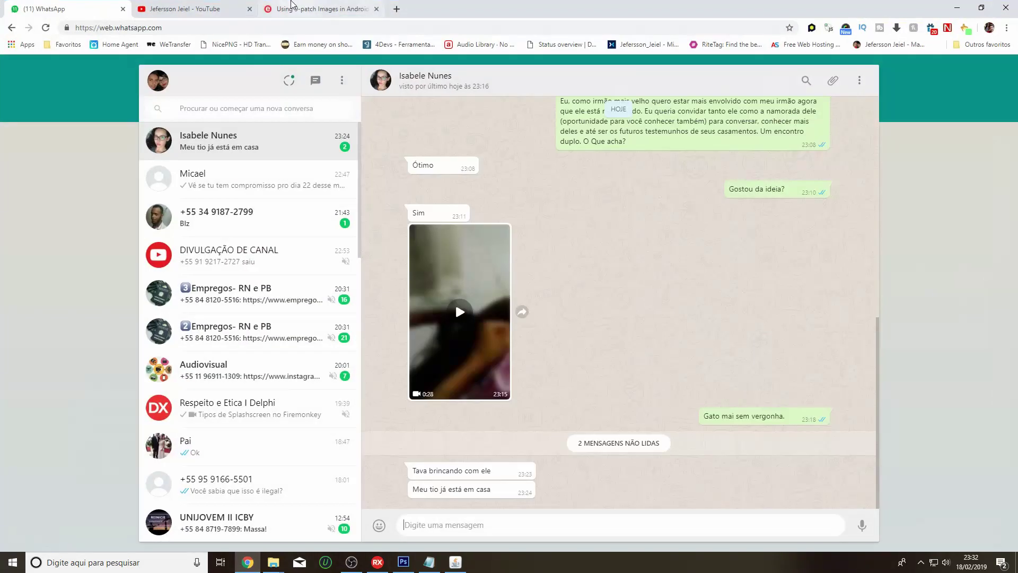
click(216, 7)
click(309, 7)
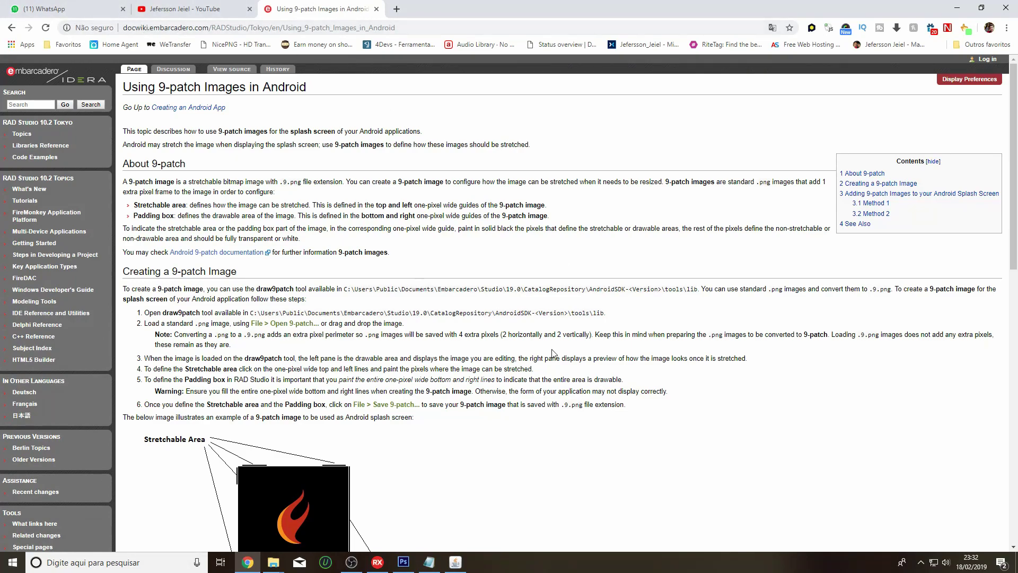
drag(1014, 101, 372, 275)
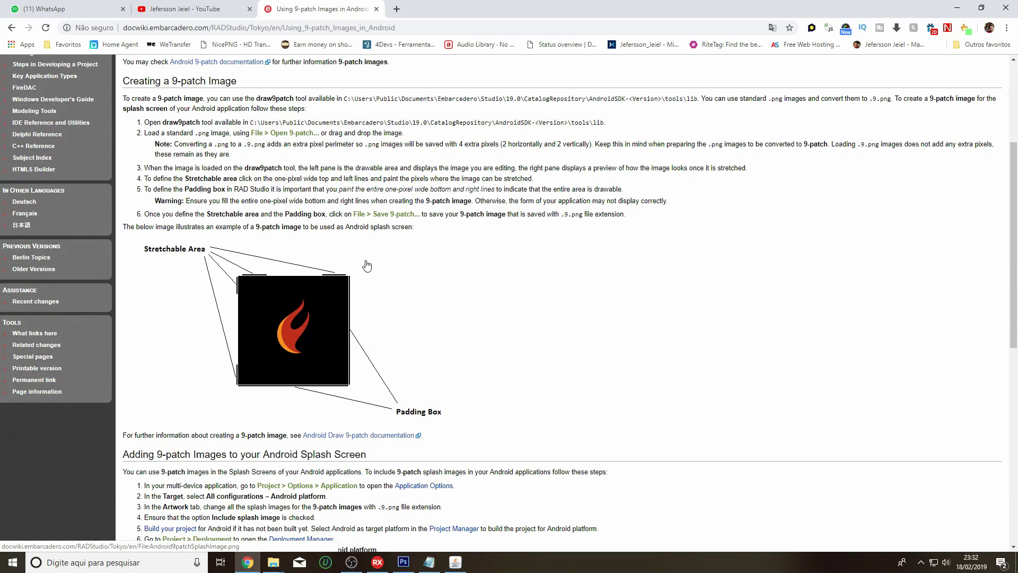
Step: Back in Draw 9-patch, paint stretchable segments at both ends of the top and left borders and fill the entire bottom and right borders
click(455, 561)
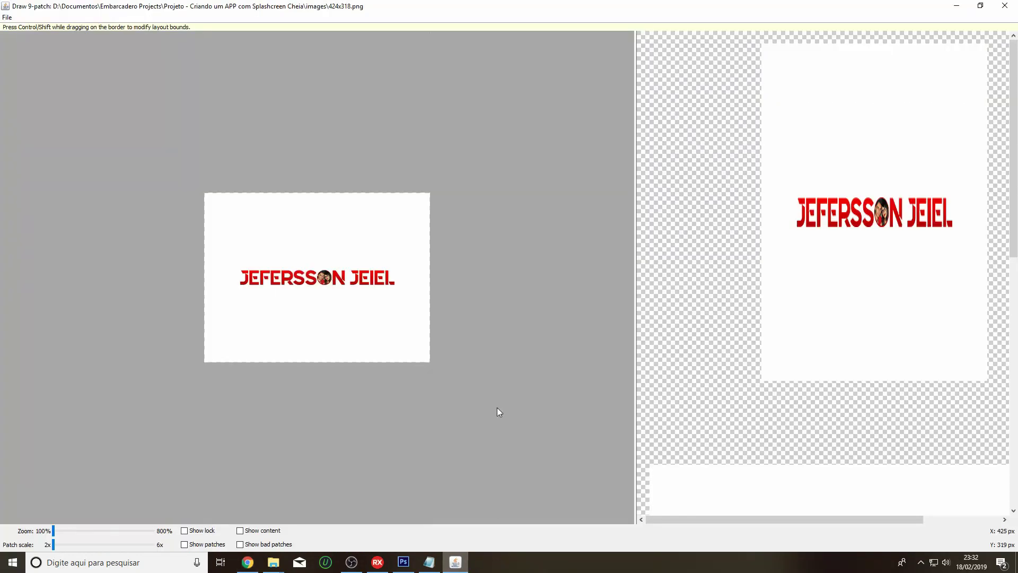
mouse_move(381, 184)
mouse_down()
mouse_move(402, 197)
mouse_move(443, 199)
mouse_up()
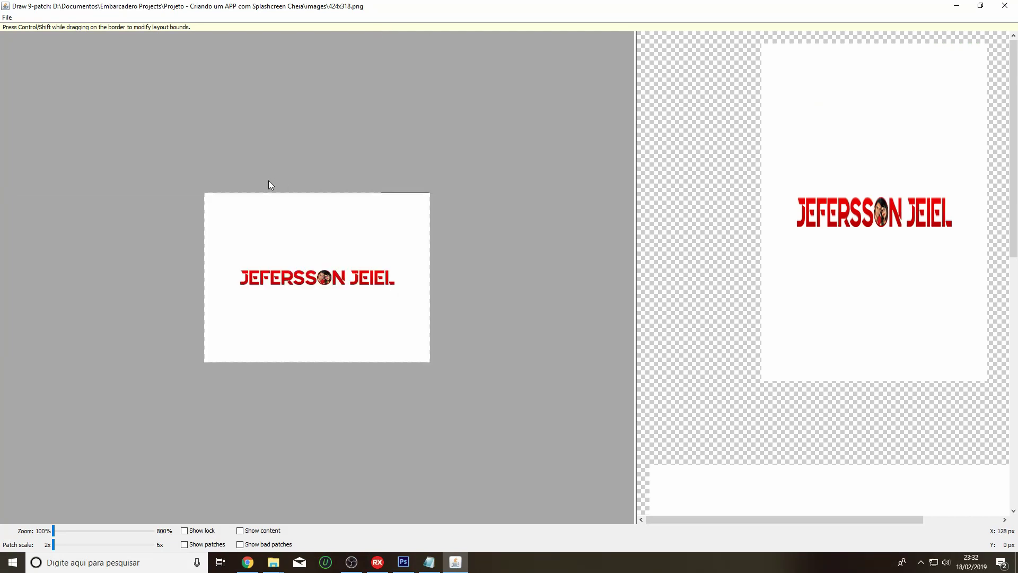
mouse_move(247, 193)
mouse_down()
mouse_move(196, 206)
mouse_move(193, 239)
mouse_move(218, 178)
mouse_up()
mouse_move(204, 317)
mouse_down()
mouse_move(198, 393)
mouse_move(220, 380)
mouse_move(436, 395)
mouse_up()
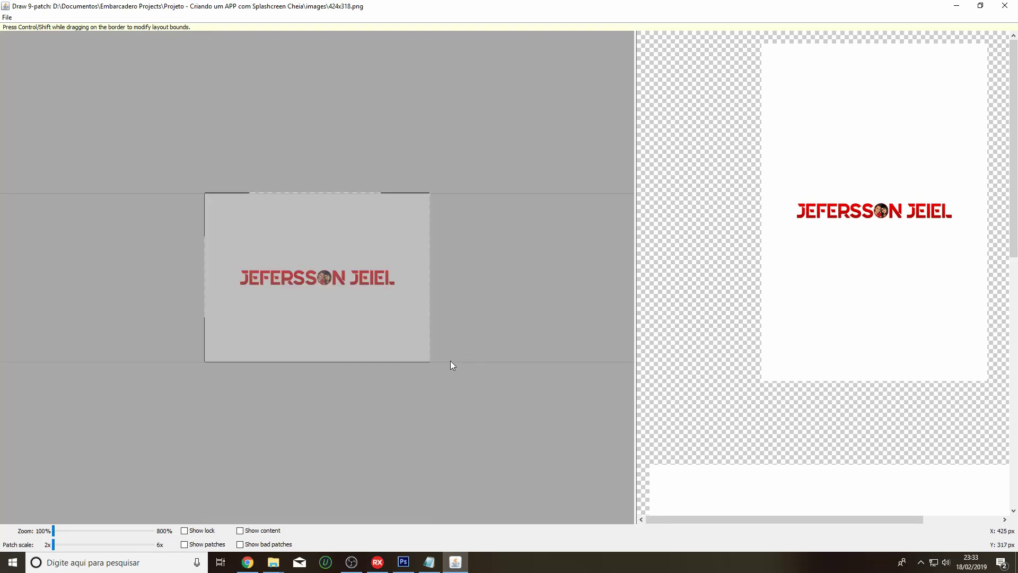
mouse_move(452, 354)
mouse_down()
mouse_move(470, 171)
mouse_move(456, 207)
mouse_up()
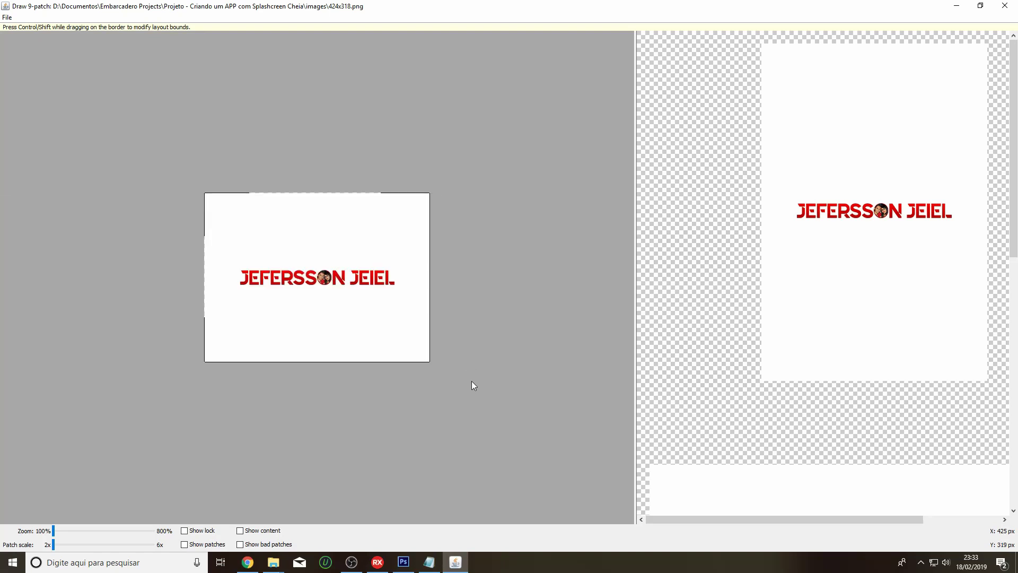
Step: Shorten both stretchable segments on the image's top border so they end clear of the logo's outer letters
drag(635, 376, 397, 374)
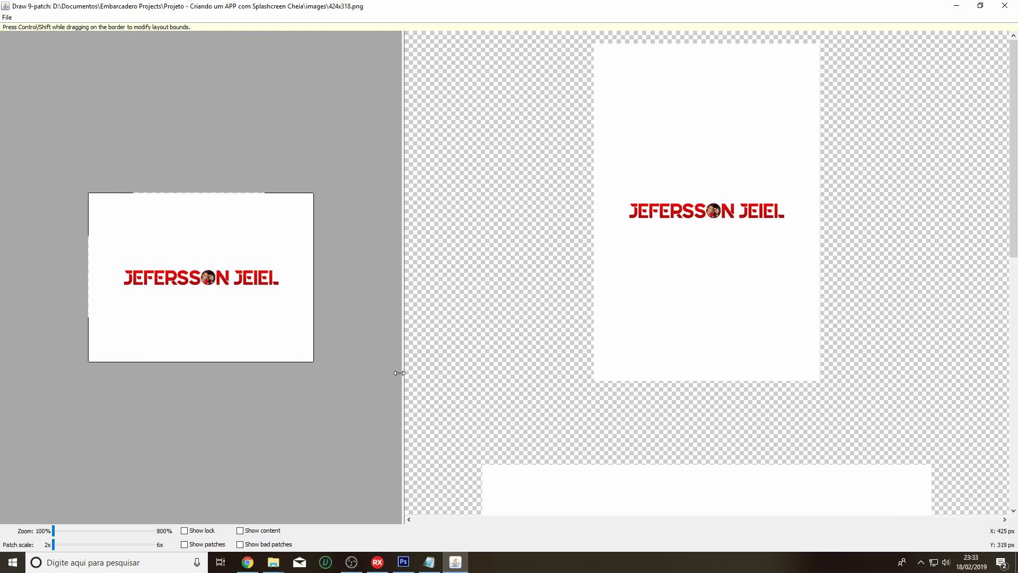
drag(1014, 92, 1013, 184)
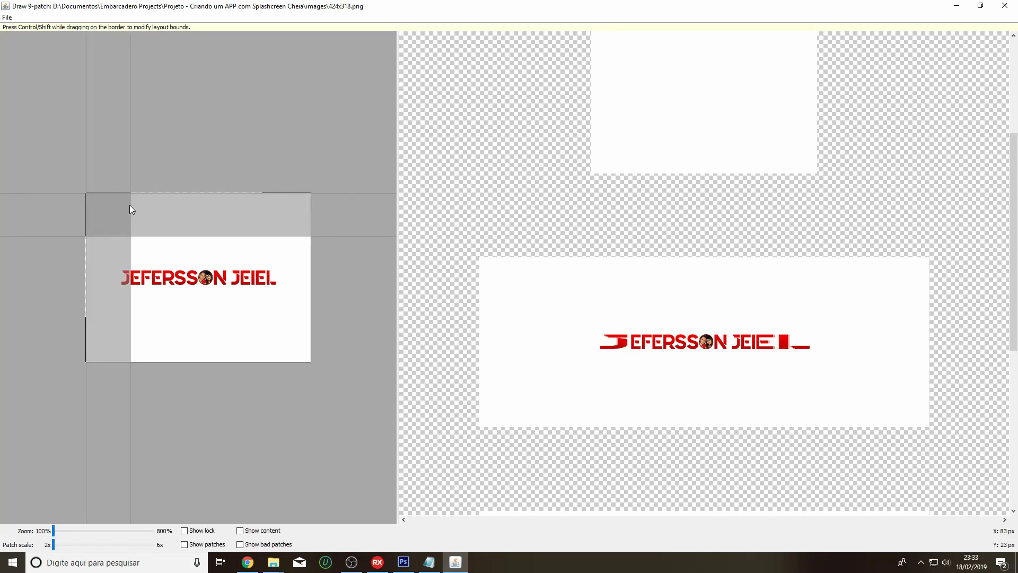
drag(129, 205, 117, 207)
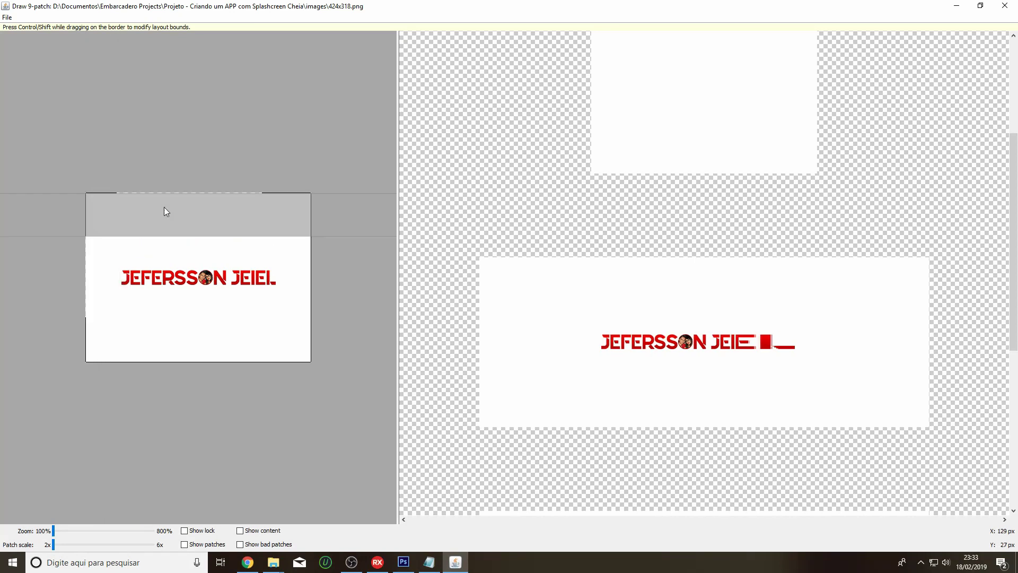
drag(263, 213, 284, 215)
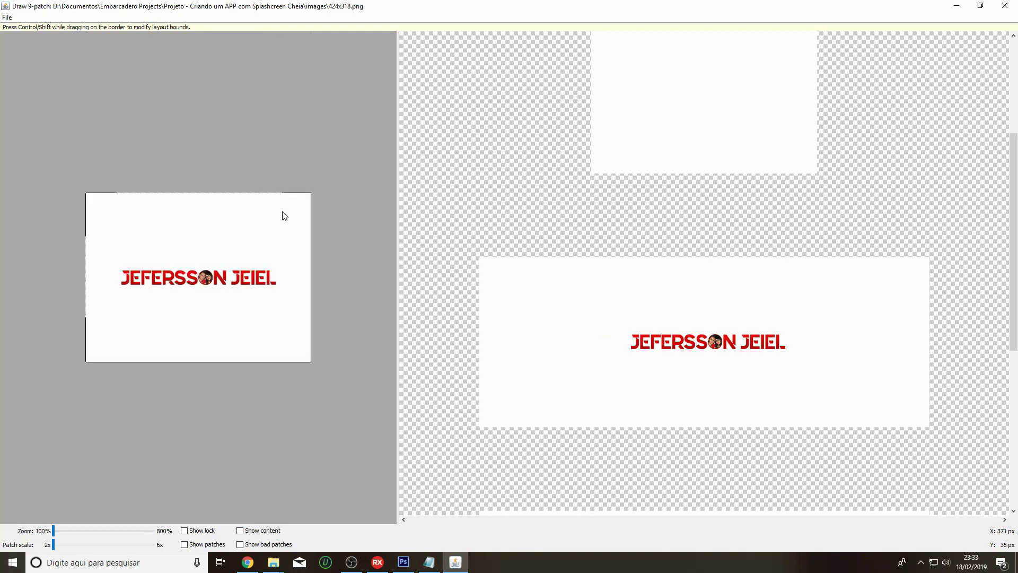
Step: Check the logo's proportions in the vertical, horizontal and combined stretch previews
scroll(675, 356, down, 1)
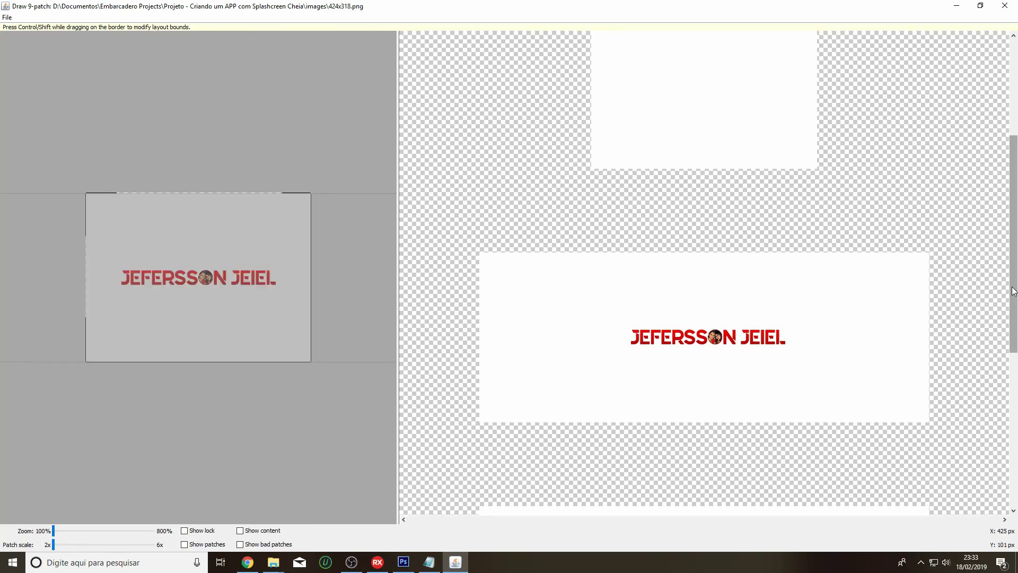
drag(1013, 290, 1009, 443)
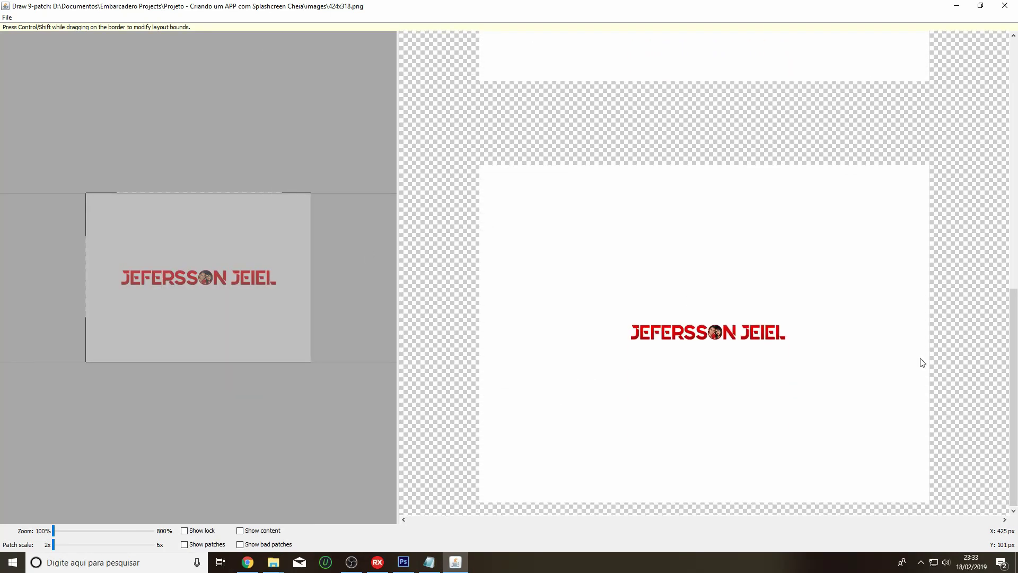
scroll(978, 122, up, 5)
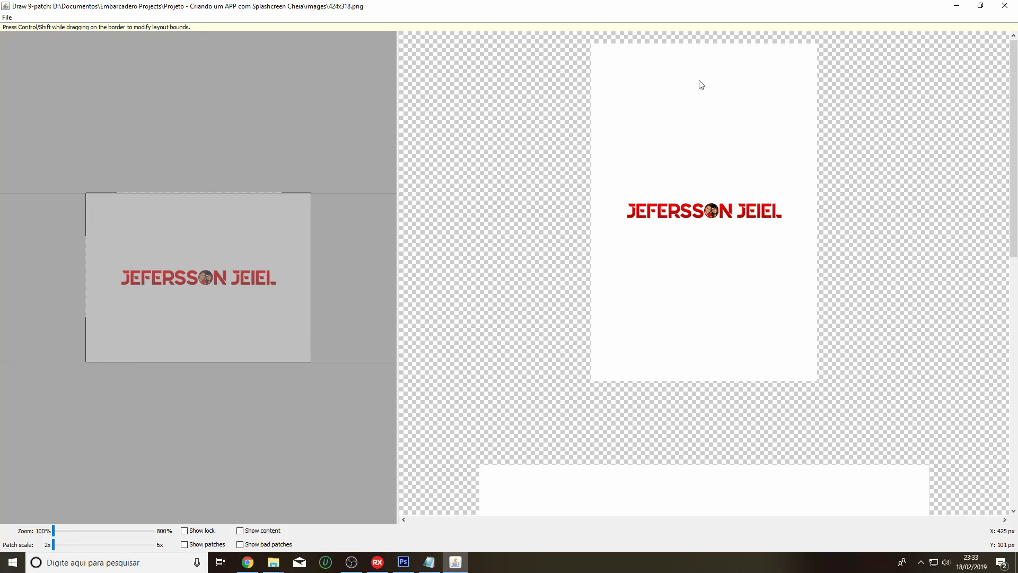
scroll(1016, 119, down, 3)
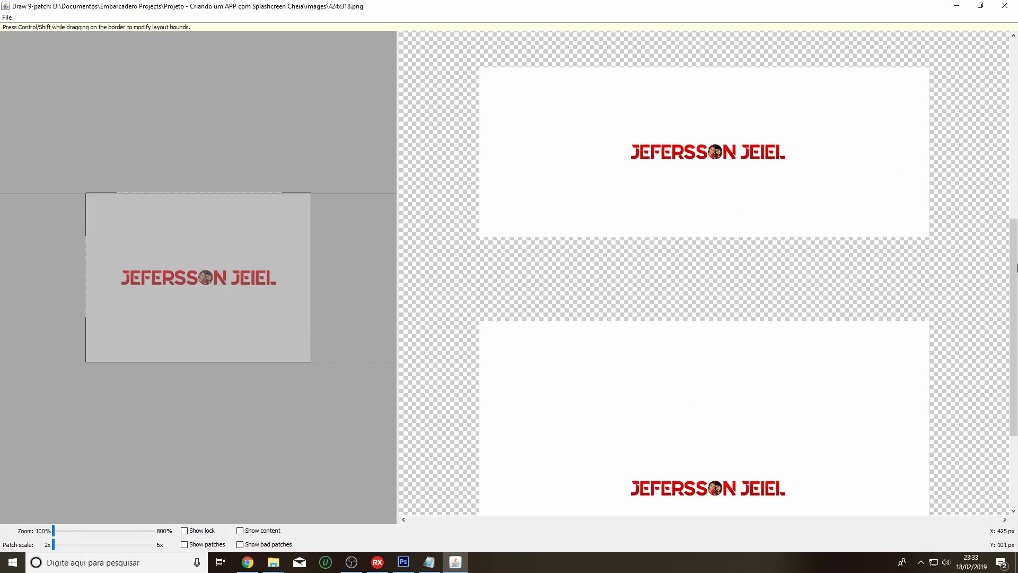
scroll(1011, 282, down, 3)
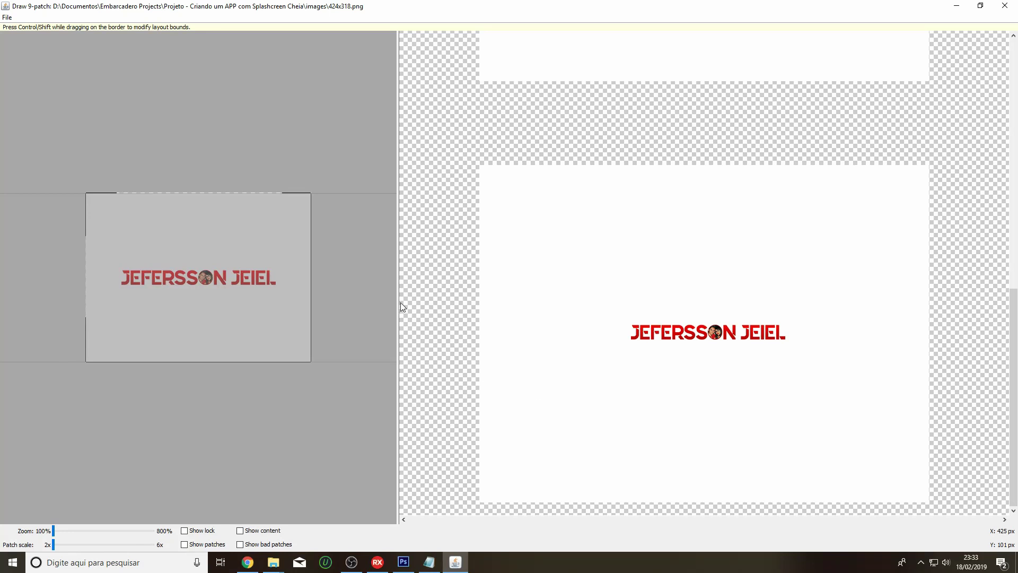
drag(410, 300, 588, 302)
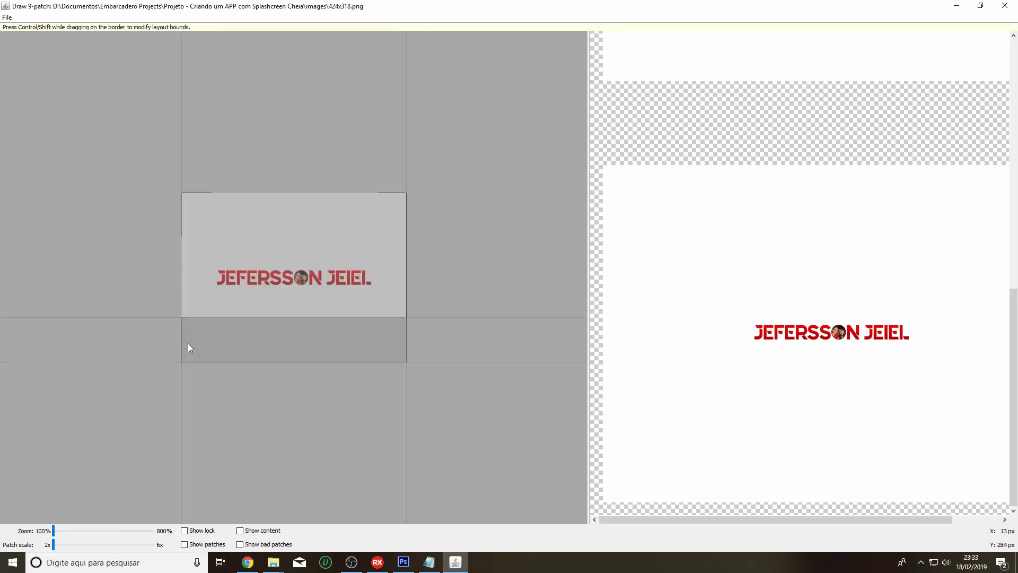
Step: Save the 9-patch image in the images folder under the name 424x318, without the .png extension
click(7, 18)
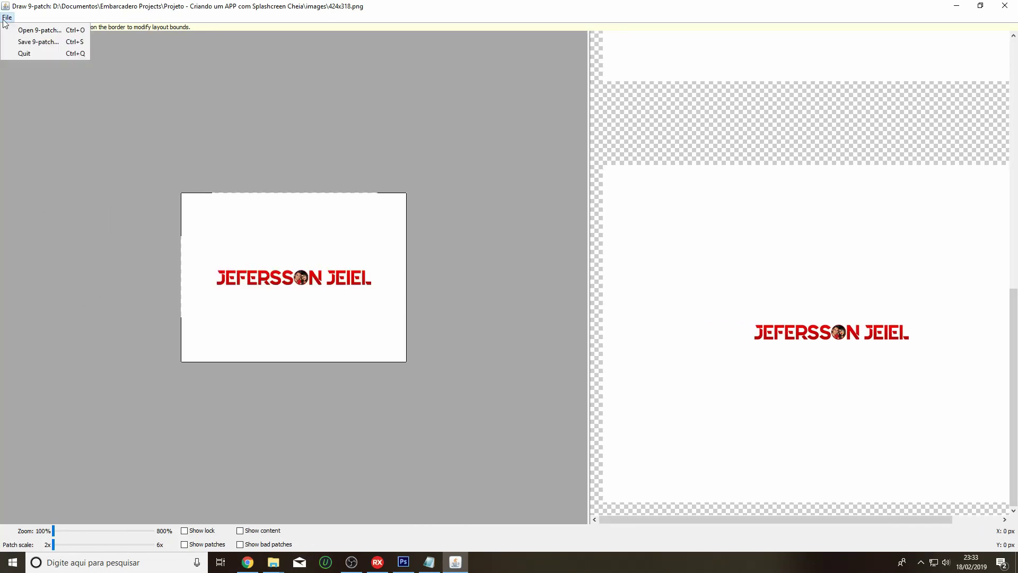
click(14, 47)
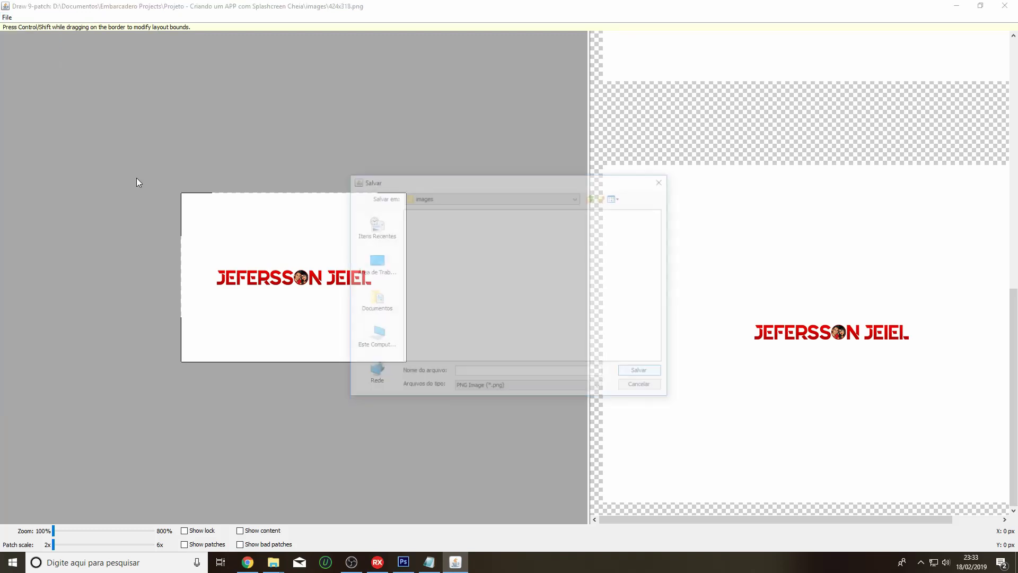
drag(468, 183, 309, 184)
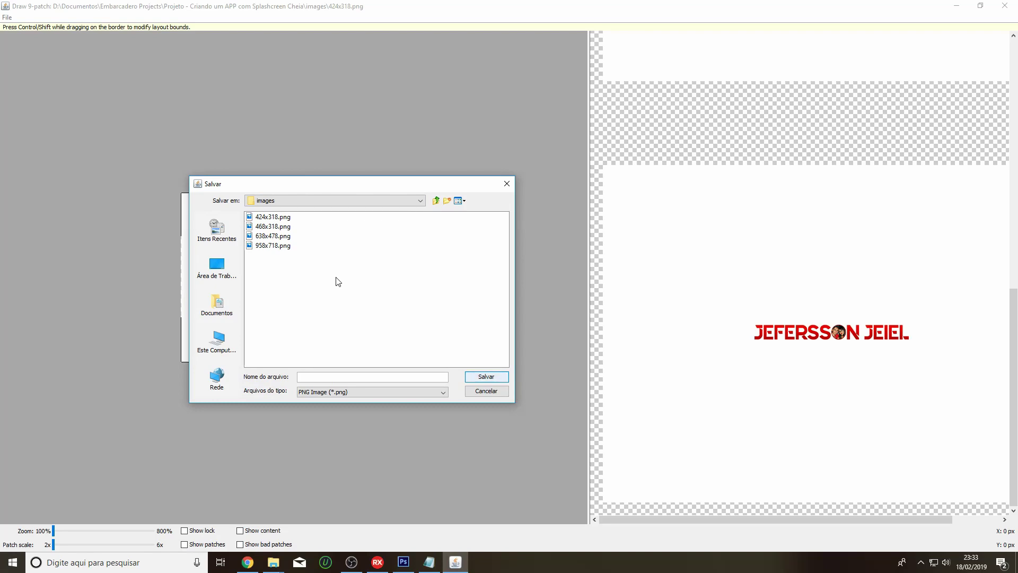
click(286, 217)
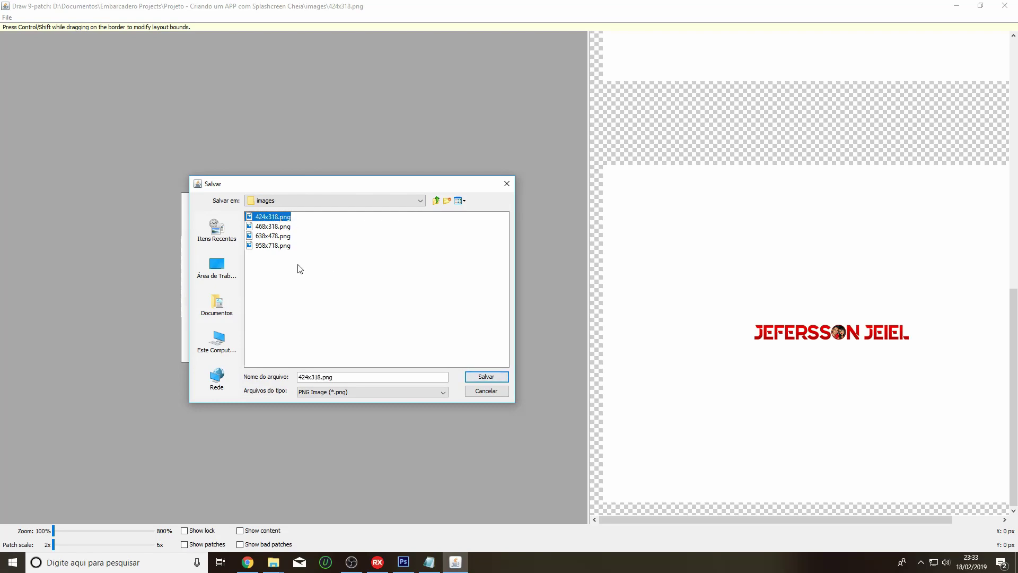
click(347, 375)
key(BackSpace)
key(BackSpace)
key(BackSpace)
key(BackSpace)
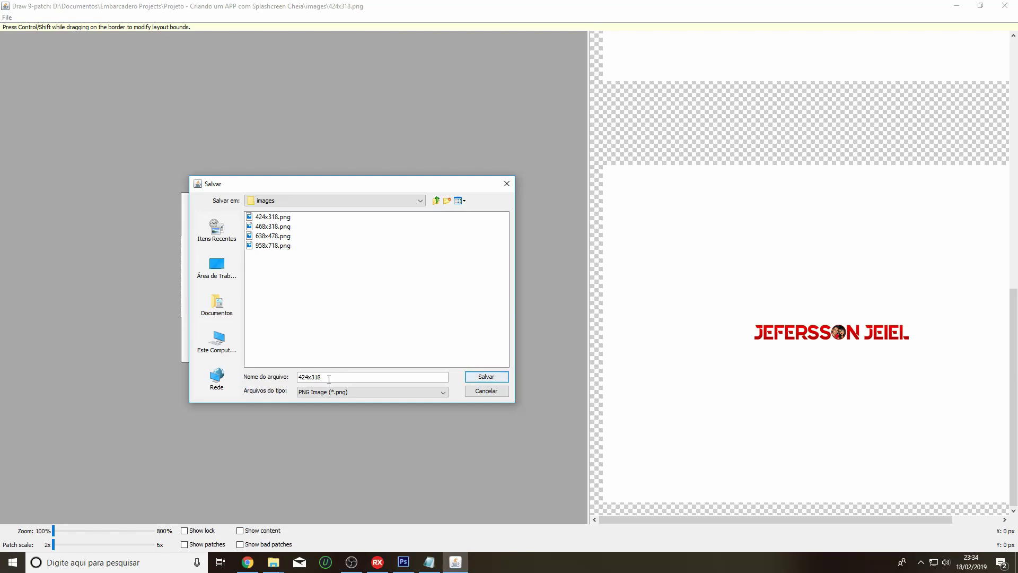
click(494, 376)
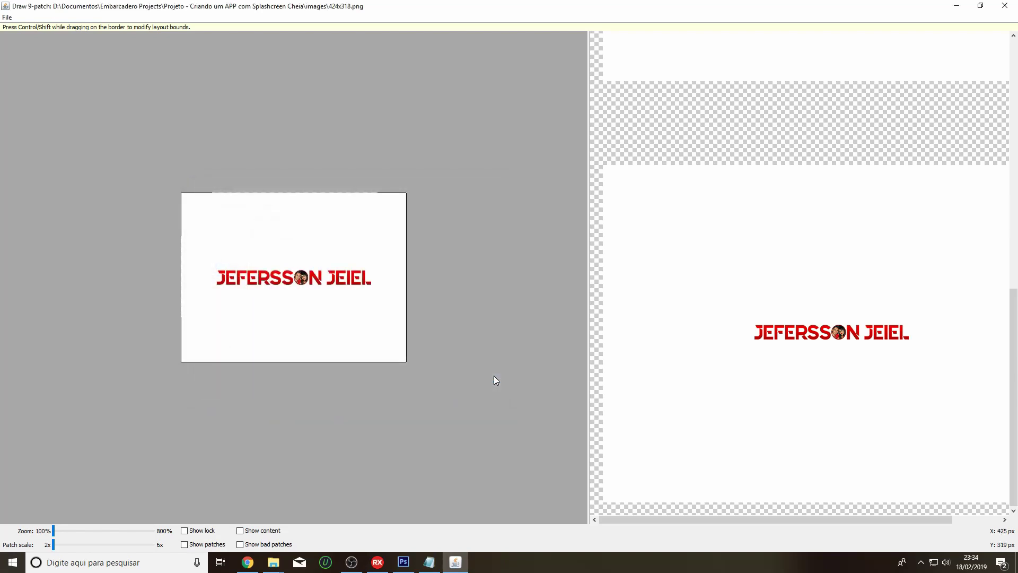
Step: Bring up the images folder in File Explorer and select the new 424x318.9.png file
mouse_move(277, 568)
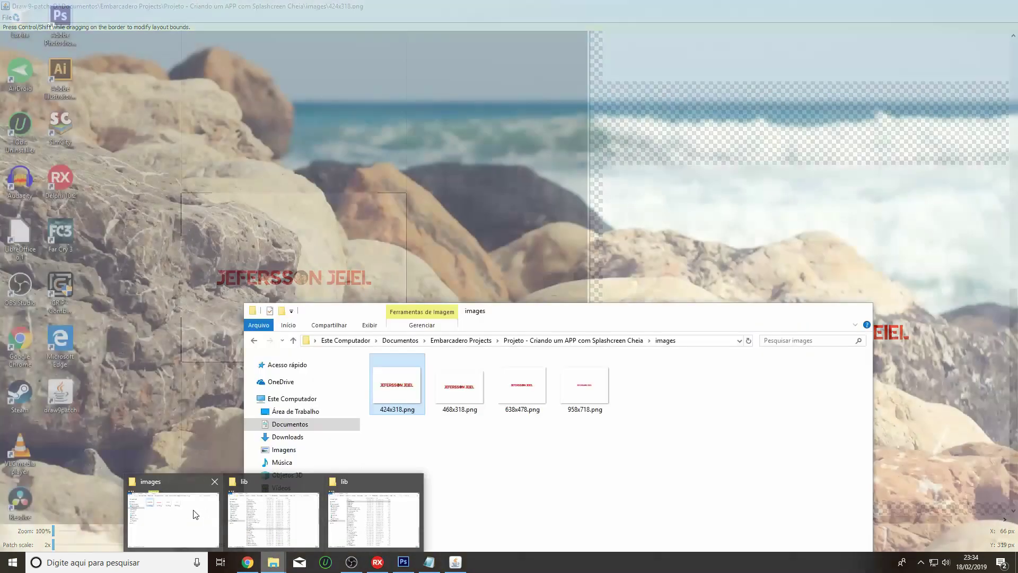
click(200, 514)
drag(661, 316, 577, 80)
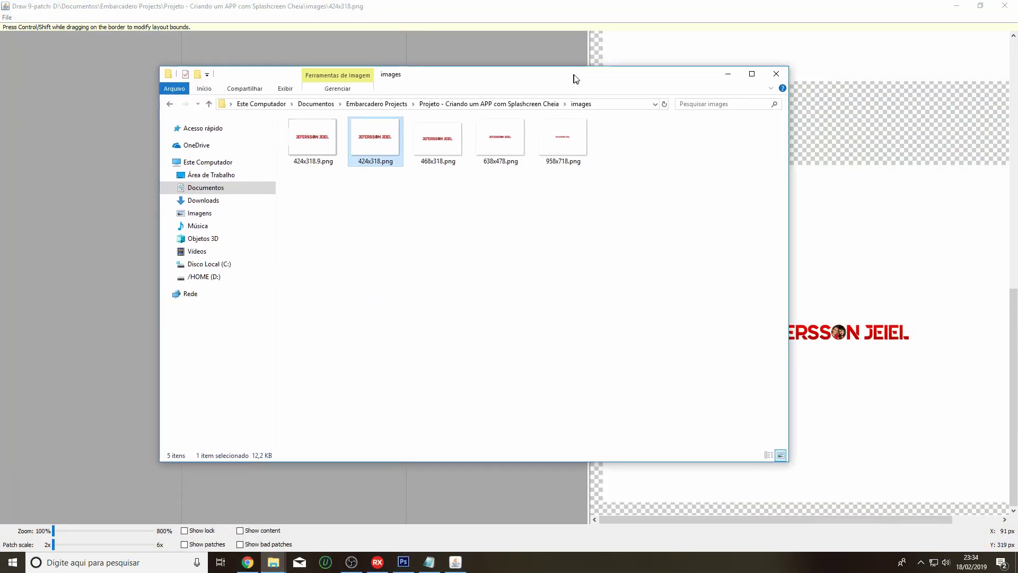
click(311, 155)
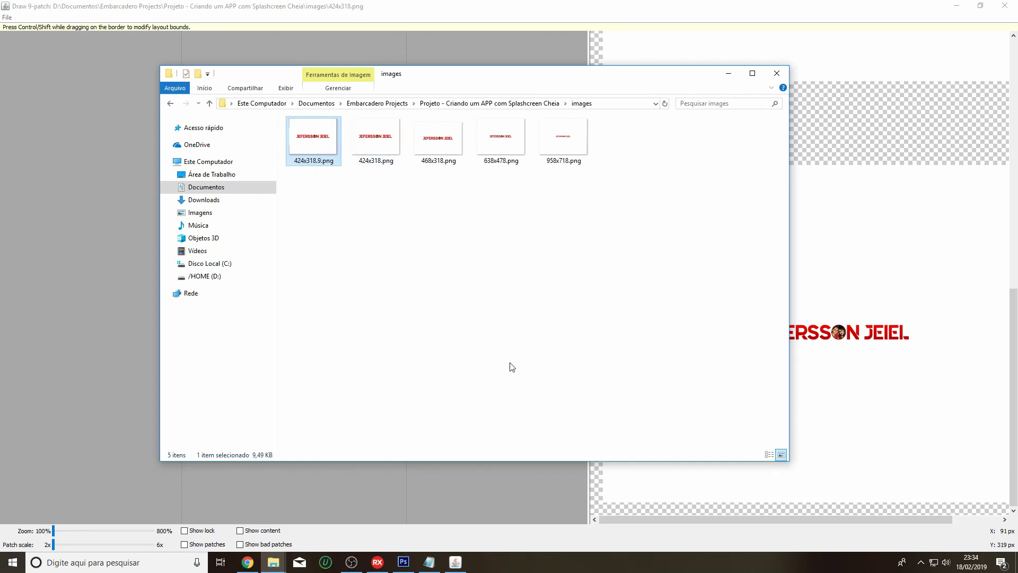
Step: Check the image dimensions in the detailed properties of 424x318.9.png against the first target size in tamanhos.txt
right_click(314, 144)
click(386, 444)
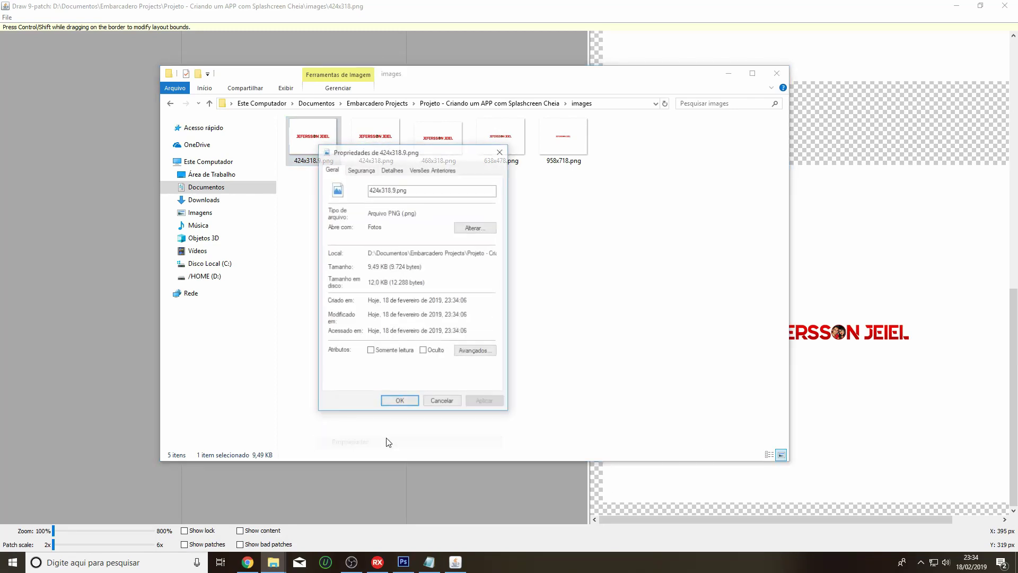
click(395, 169)
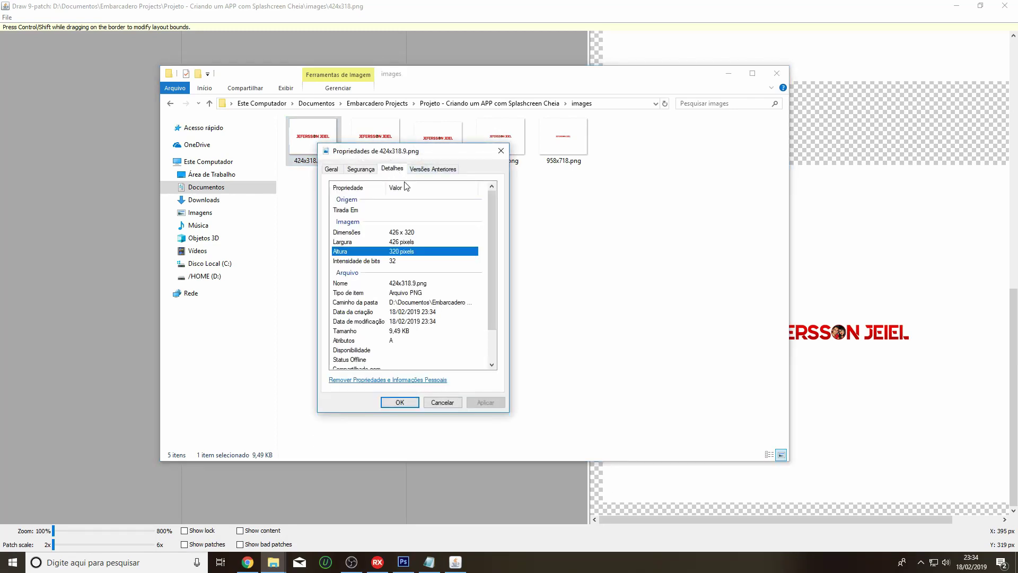
click(410, 234)
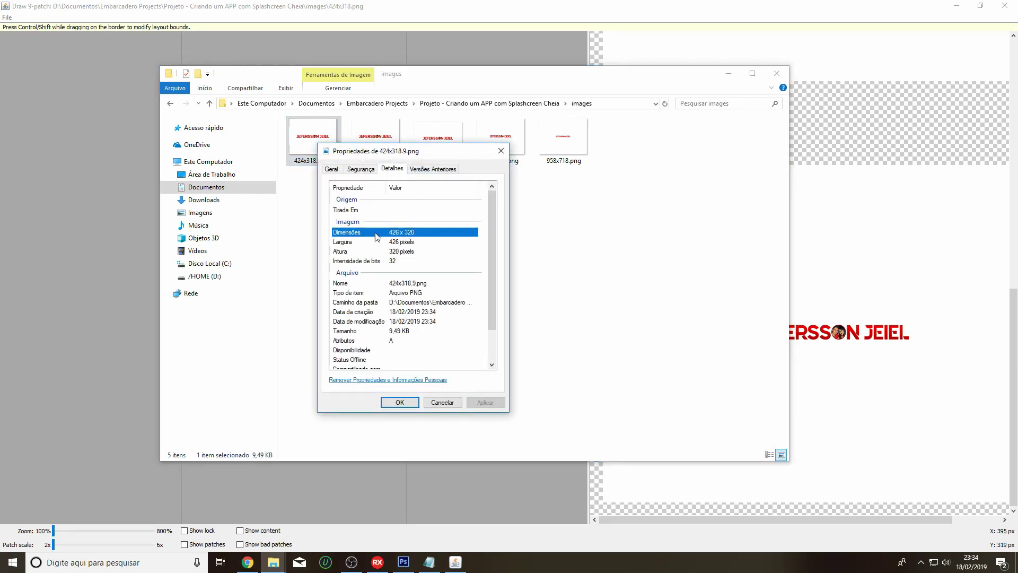
click(429, 562)
drag(718, 204, 688, 207)
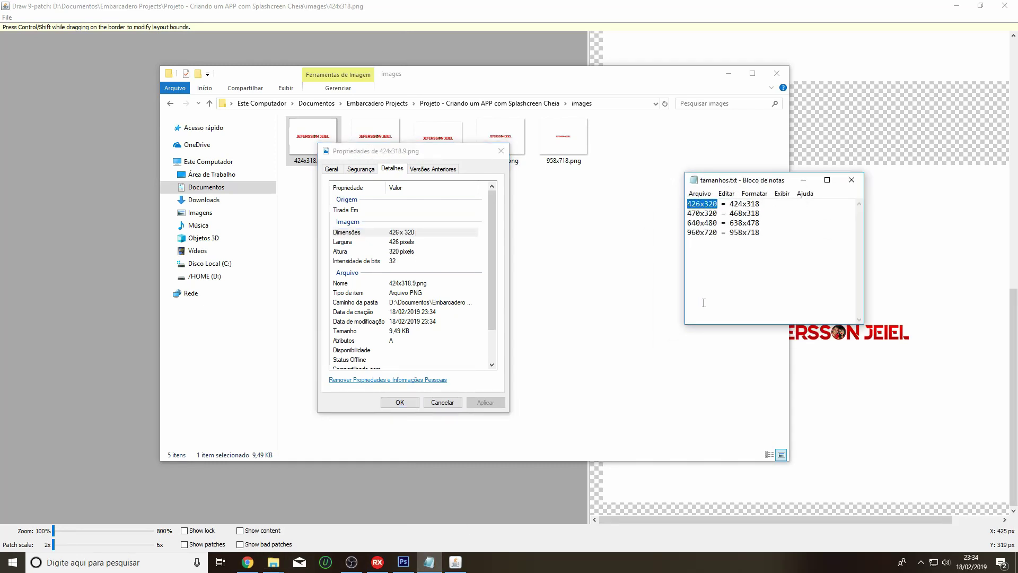
Step: Dismiss the file properties, switch to Delphi and open the Application artwork page of the project options
click(442, 402)
click(378, 562)
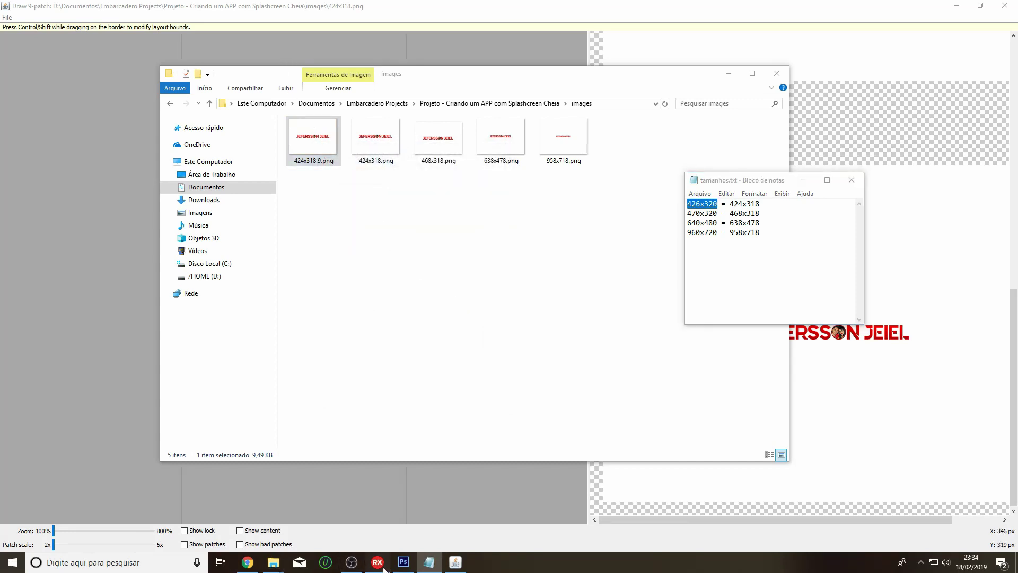
click(134, 20)
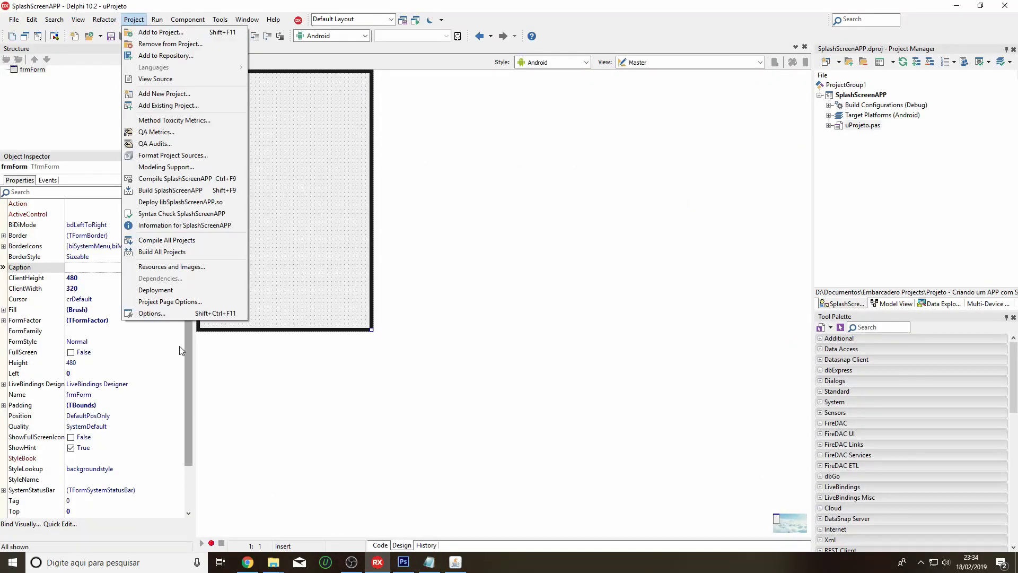
click(184, 313)
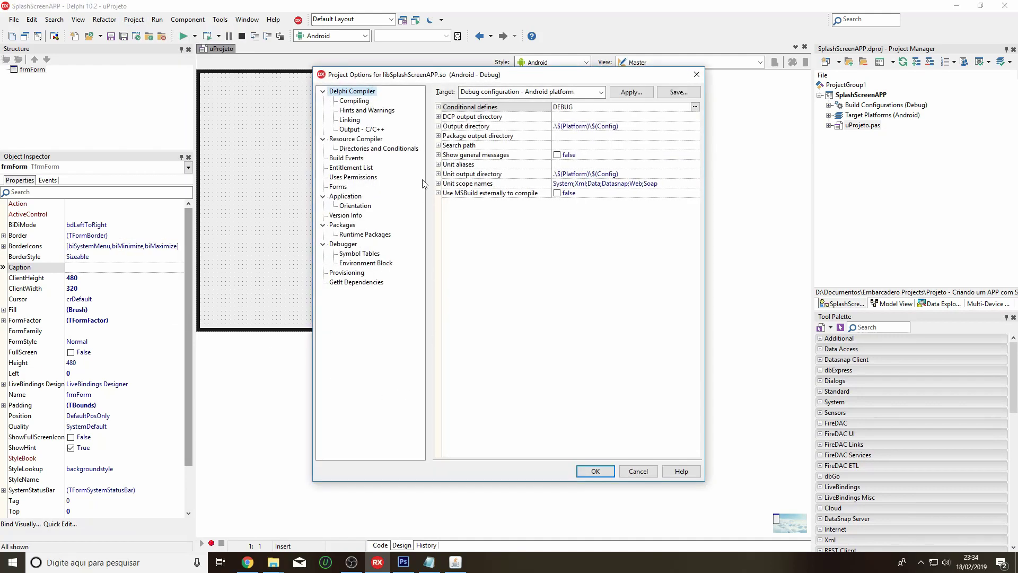
click(349, 197)
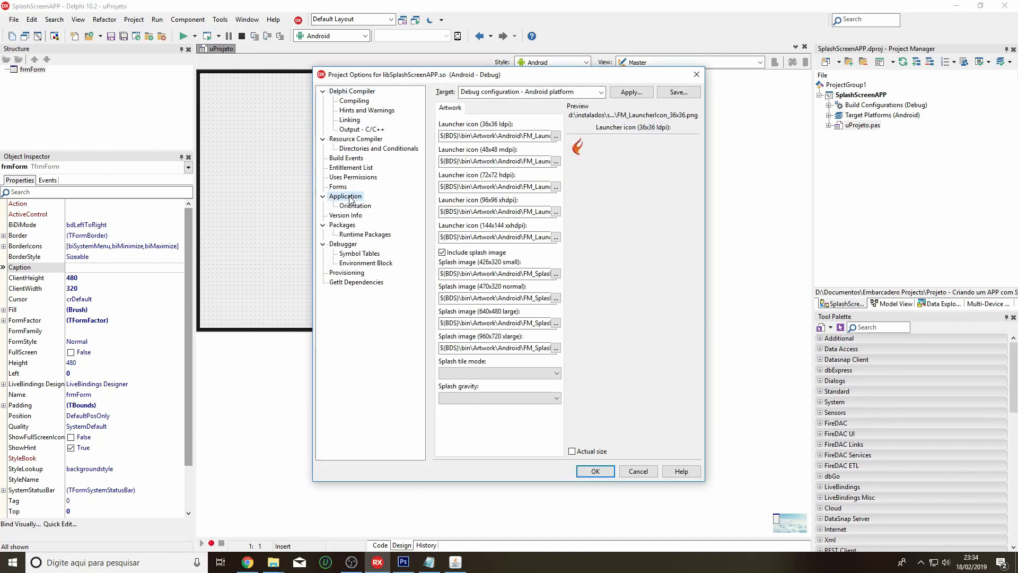
Step: Assign images\424x318.9.png as the 426x320 small splash image and accept the project options
click(556, 274)
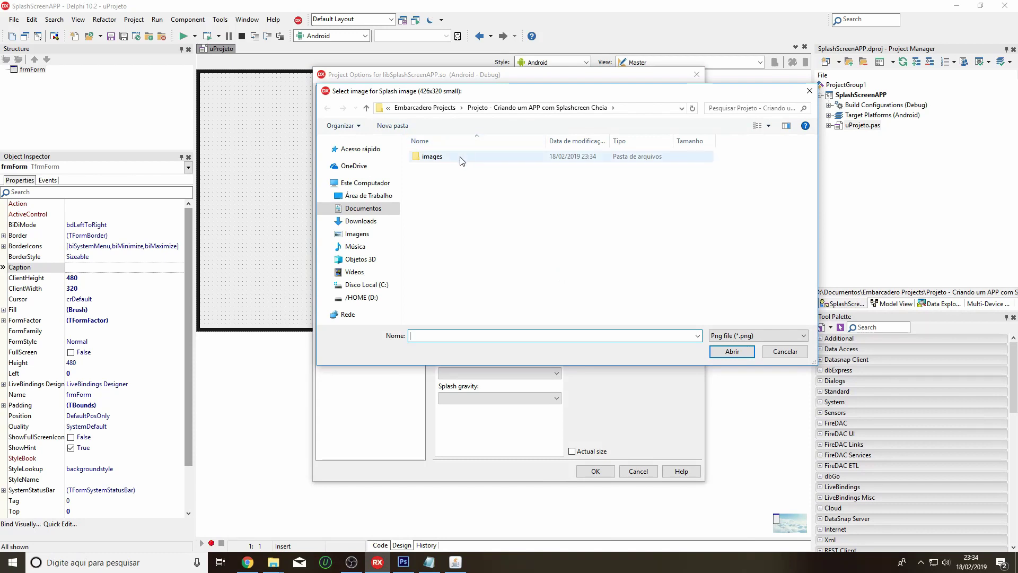
double_click(459, 158)
click(432, 169)
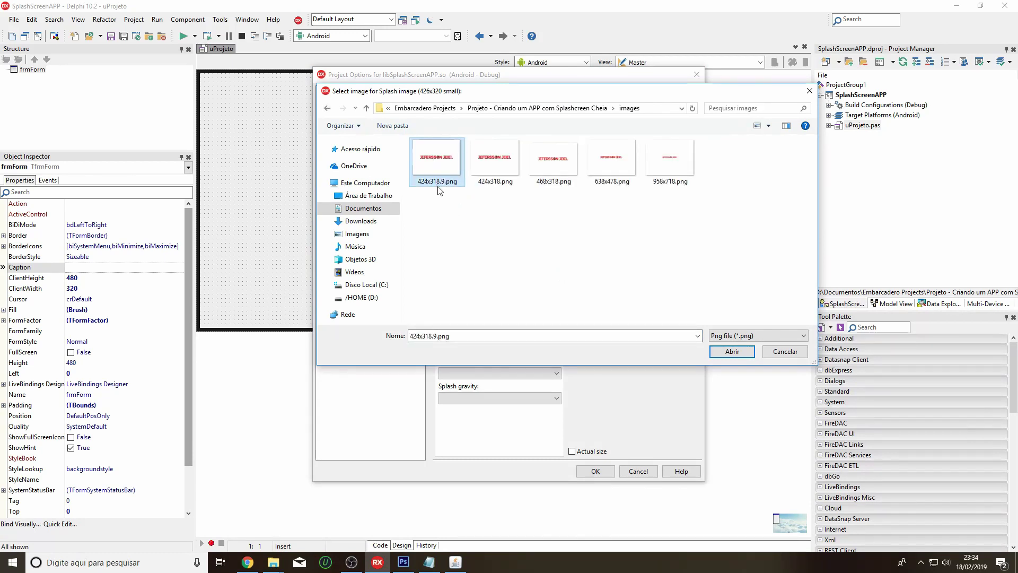
click(732, 351)
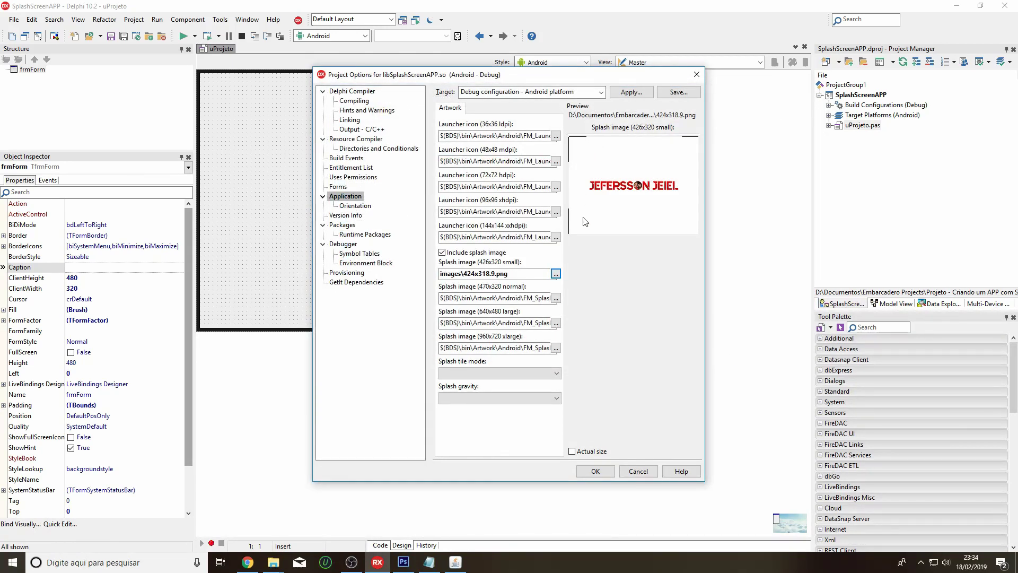
drag(523, 75, 487, 75)
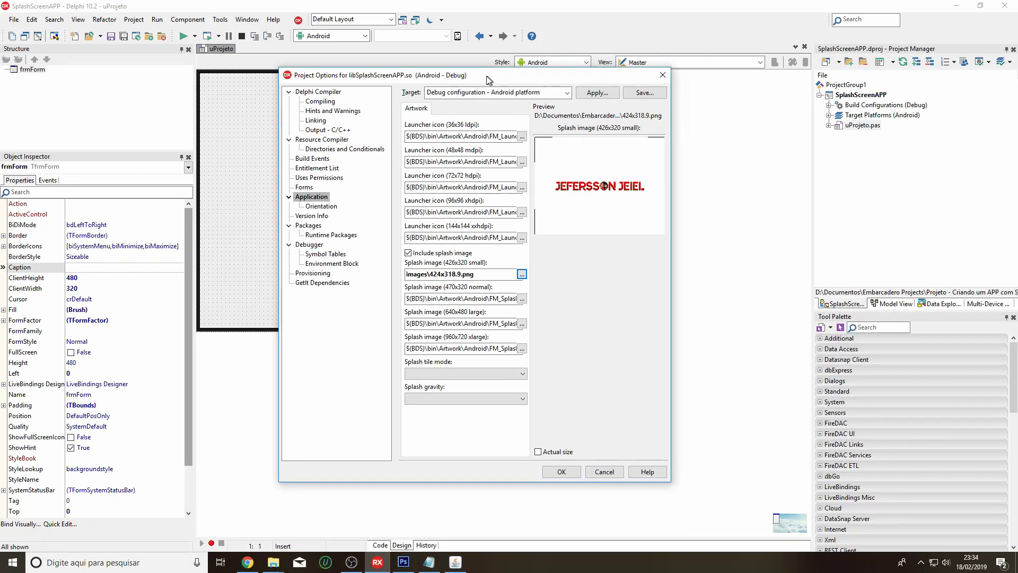
click(560, 471)
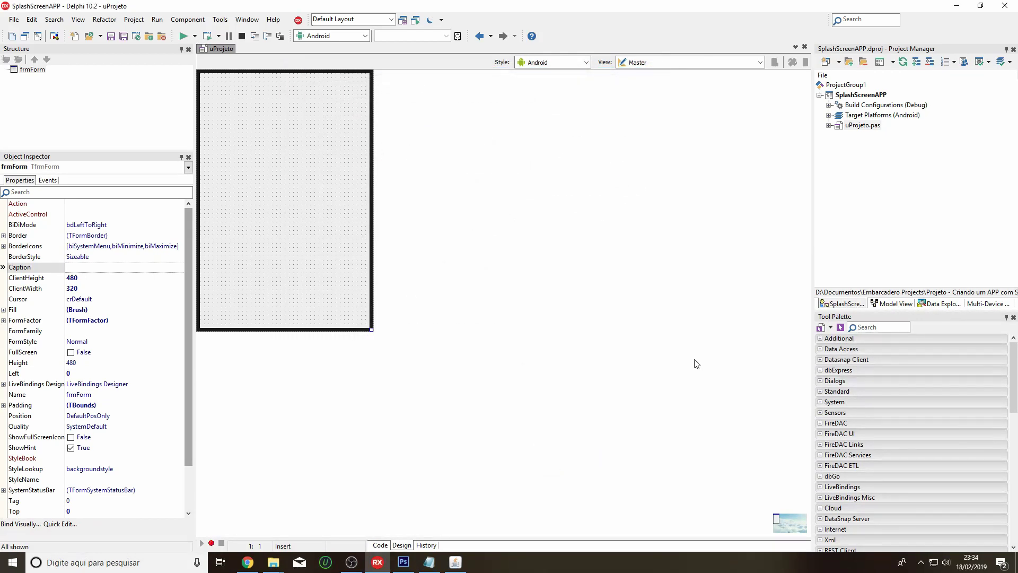
Step: Minimise Delphi, the tamanhos.txt note and the images folder to get back to Draw 9-patch
click(956, 6)
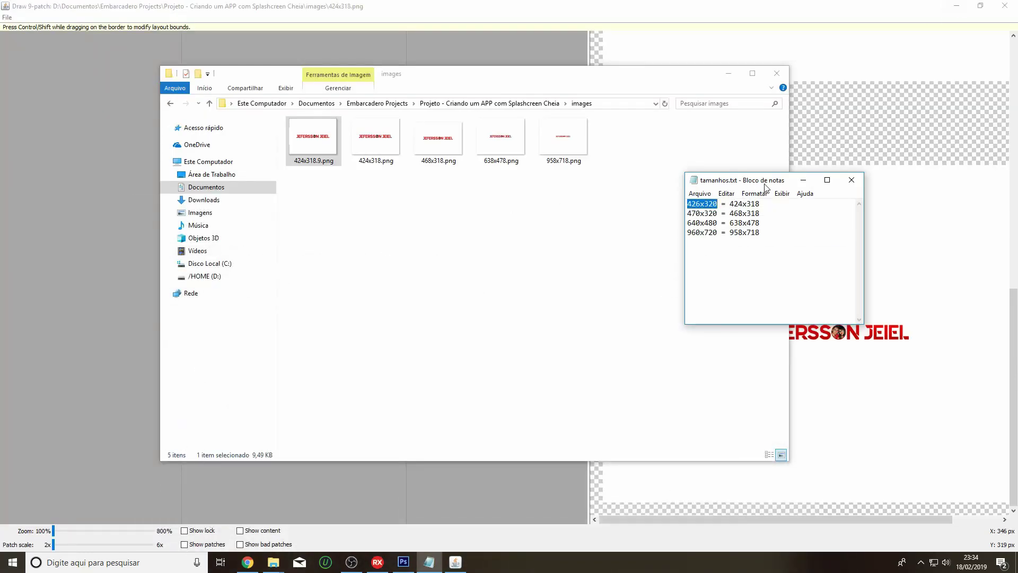
click(804, 181)
click(730, 72)
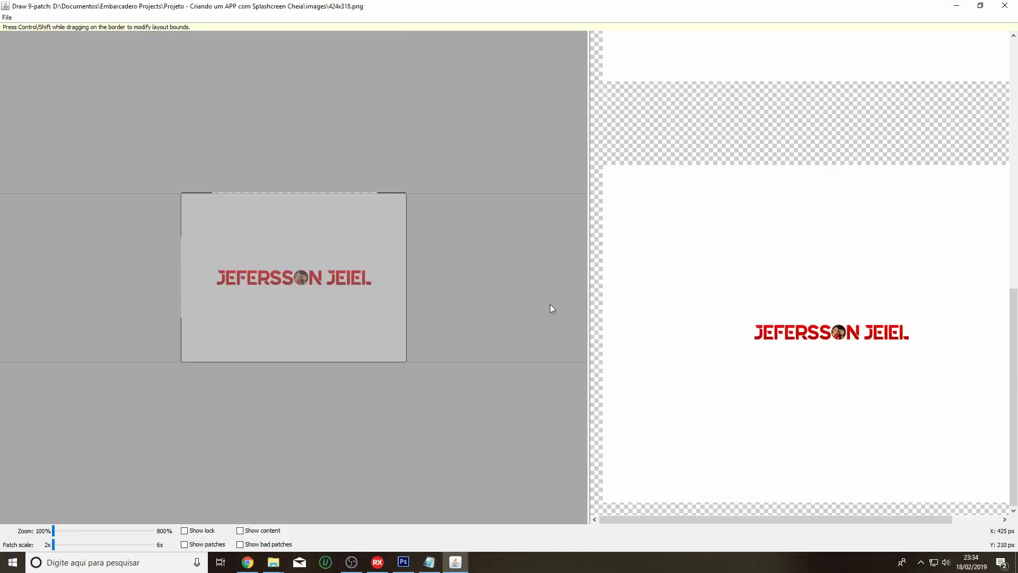
key(alt+f)
key(Return)
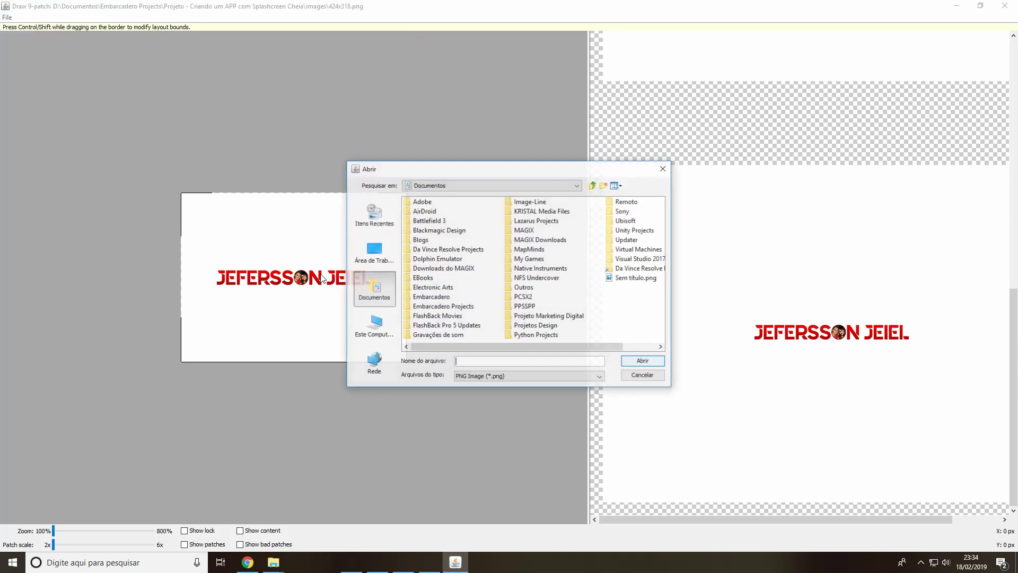
click(652, 376)
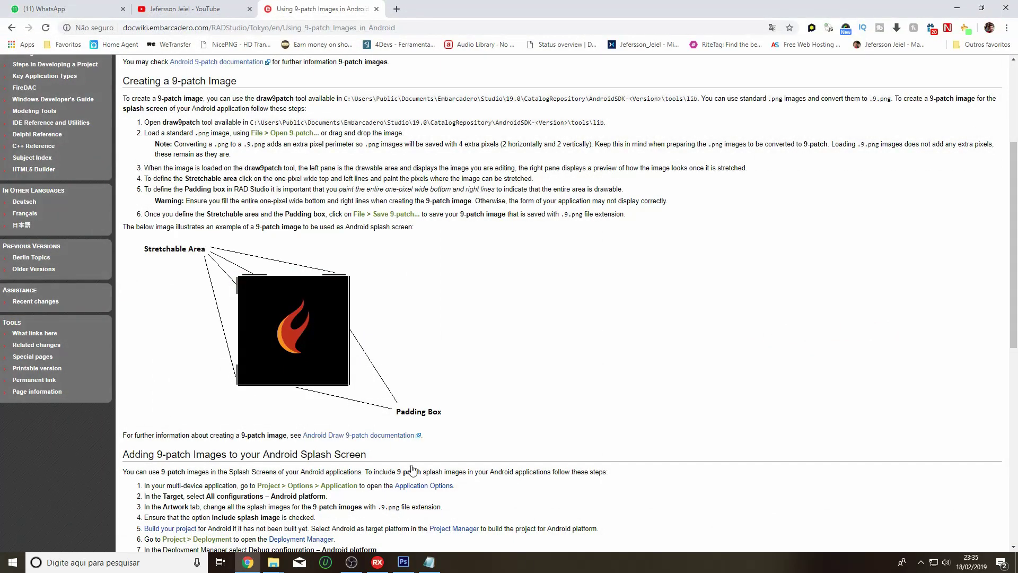
Step: Show the desktop and launch three separate Draw 9-patch windows, moving them apart
right_click(656, 562)
click(679, 488)
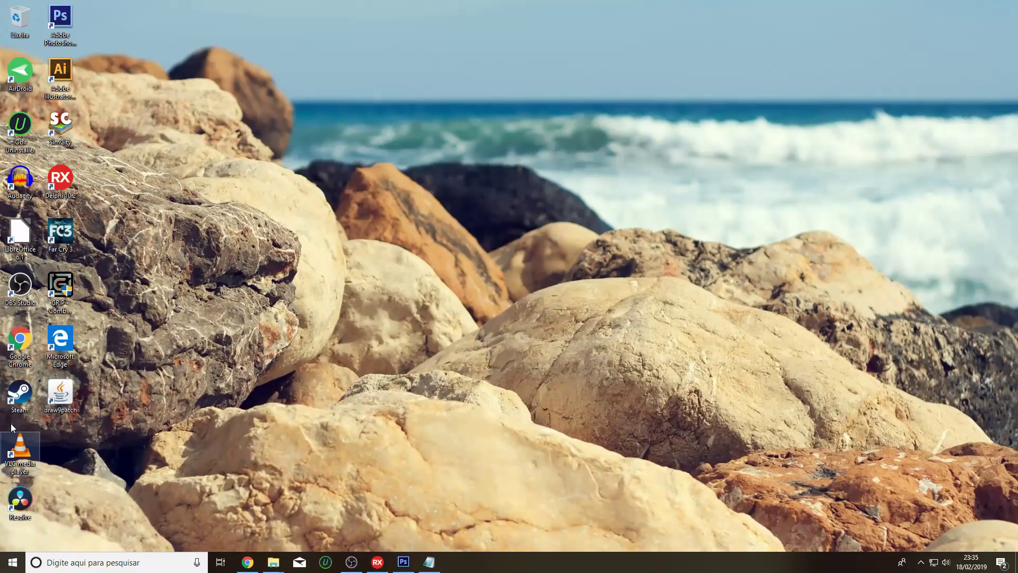
double_click(53, 397)
drag(413, 132, 594, 105)
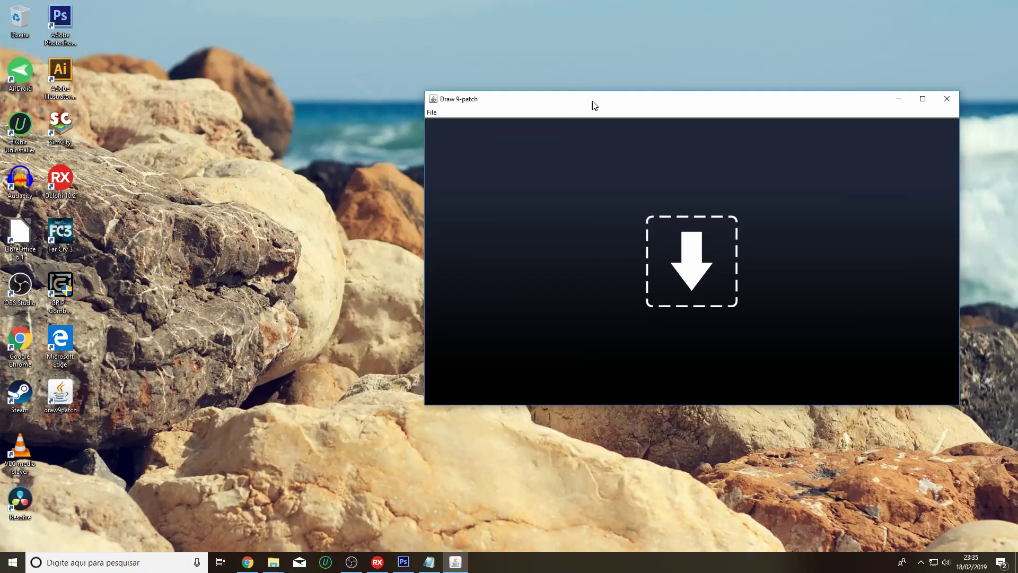
double_click(74, 388)
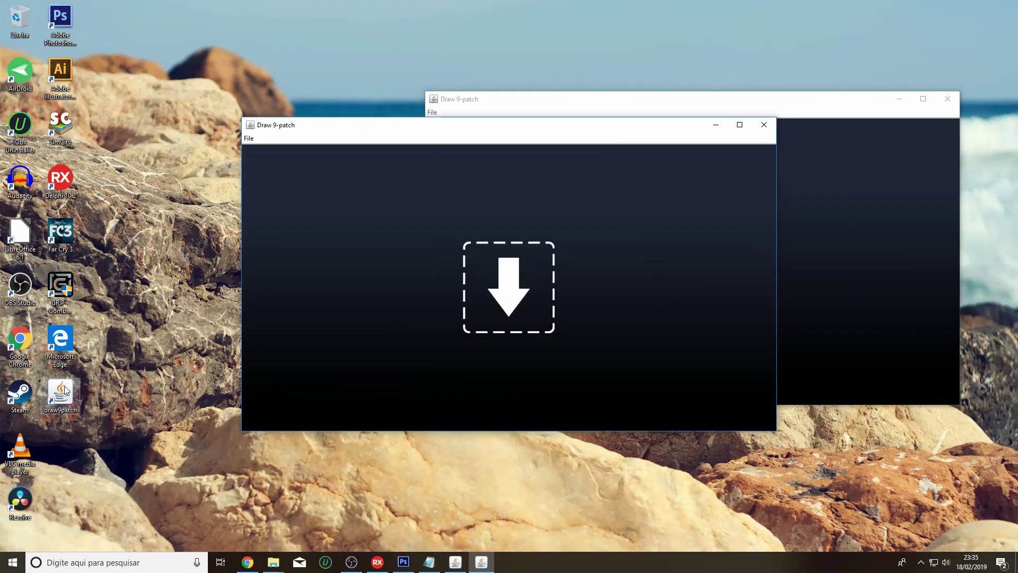
double_click(60, 395)
drag(447, 133, 252, 58)
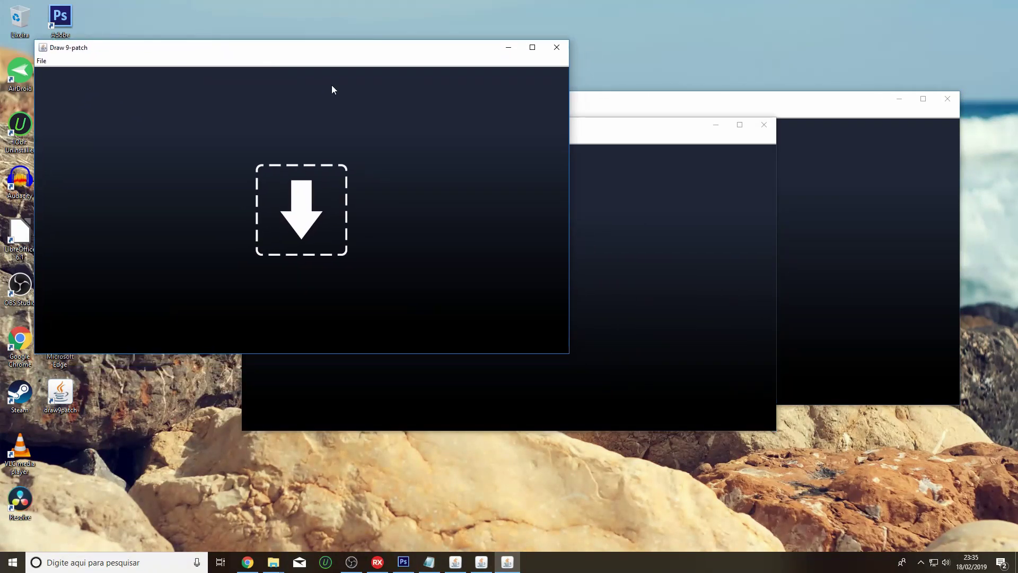
Step: Minimise two of the Draw 9-patch windows and move the remaining one toward the middle of the desktop
mouse_move(623, 131)
mouse_down()
mouse_move(627, 141)
mouse_move(593, 146)
mouse_up()
click(653, 137)
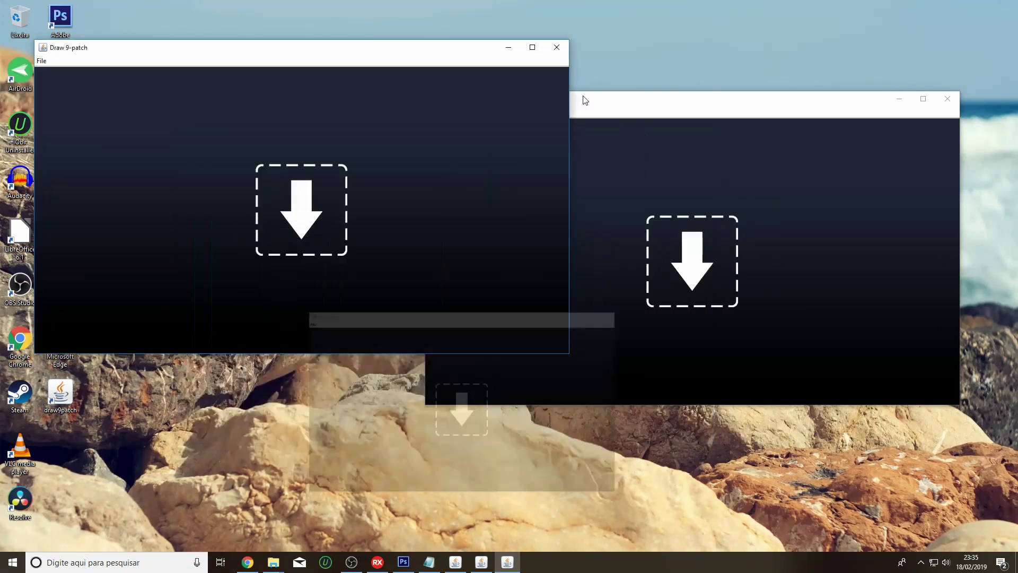
click(508, 47)
drag(634, 106, 413, 134)
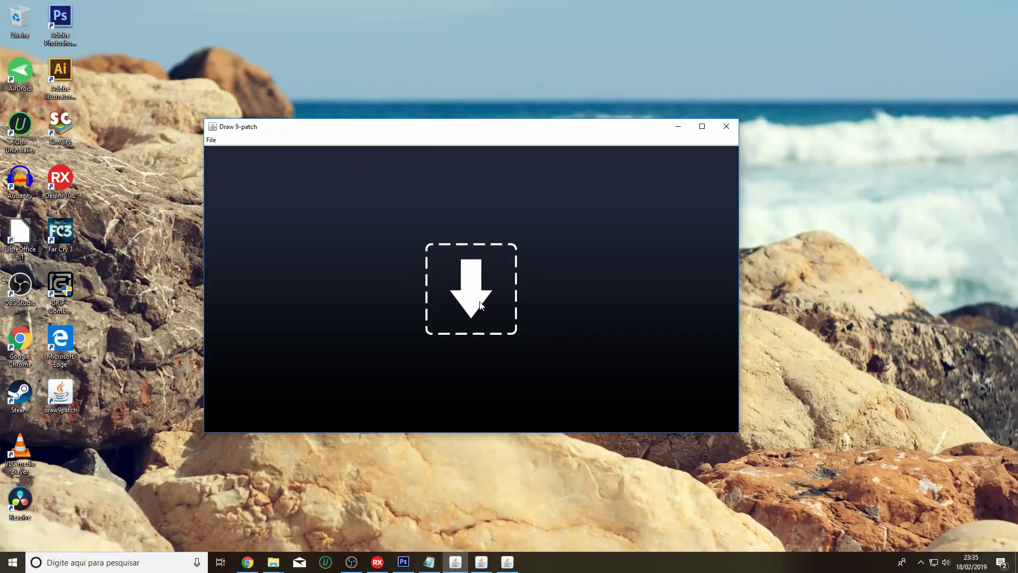
Step: Bring up the images folder beside the empty Draw 9-patch window and load 468x318.png into it
mouse_move(273, 562)
click(191, 505)
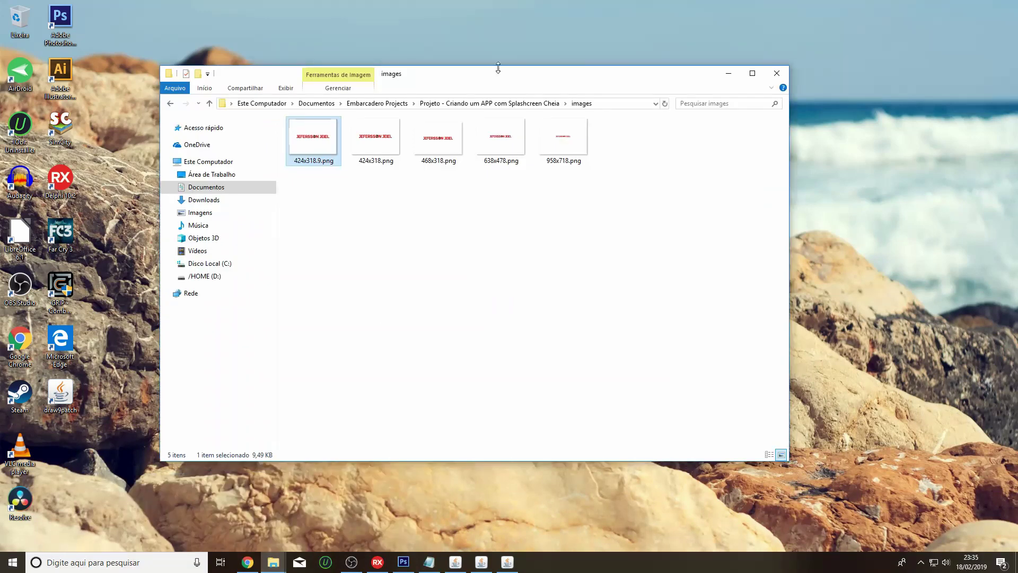
drag(498, 69, 638, 277)
click(519, 355)
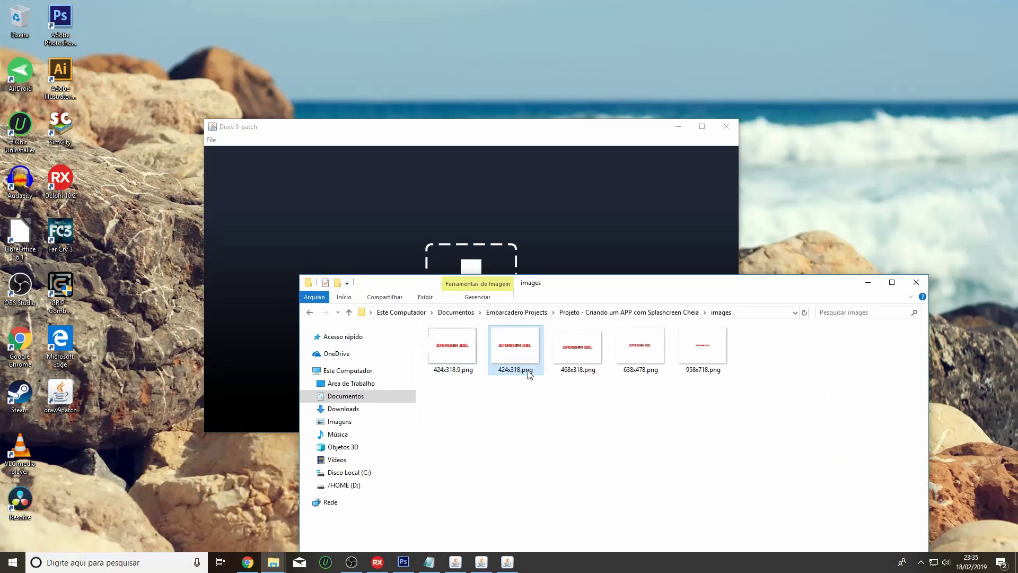
mouse_move(578, 350)
mouse_down()
mouse_move(588, 350)
mouse_move(480, 230)
mouse_move(509, 233)
mouse_up()
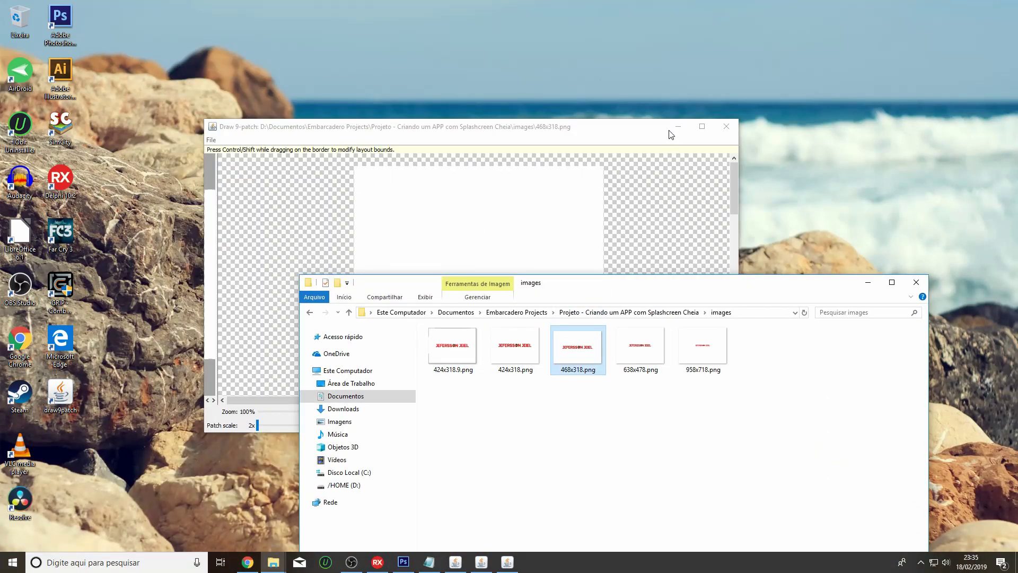
Step: Minimise the images folder, maximise Draw 9-patch and start painting the right border line of 468x318.png from its upper corner
click(866, 282)
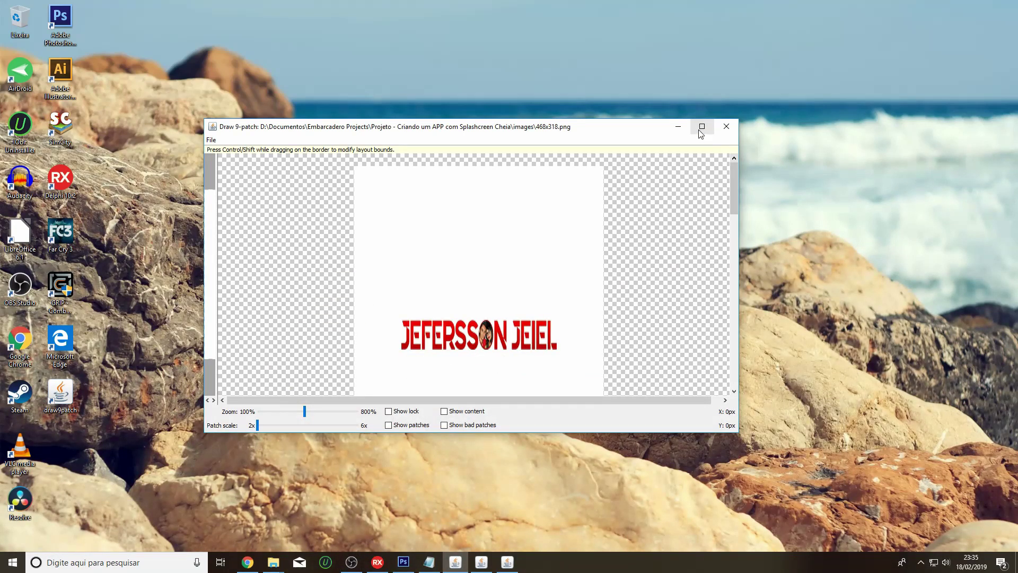
click(702, 127)
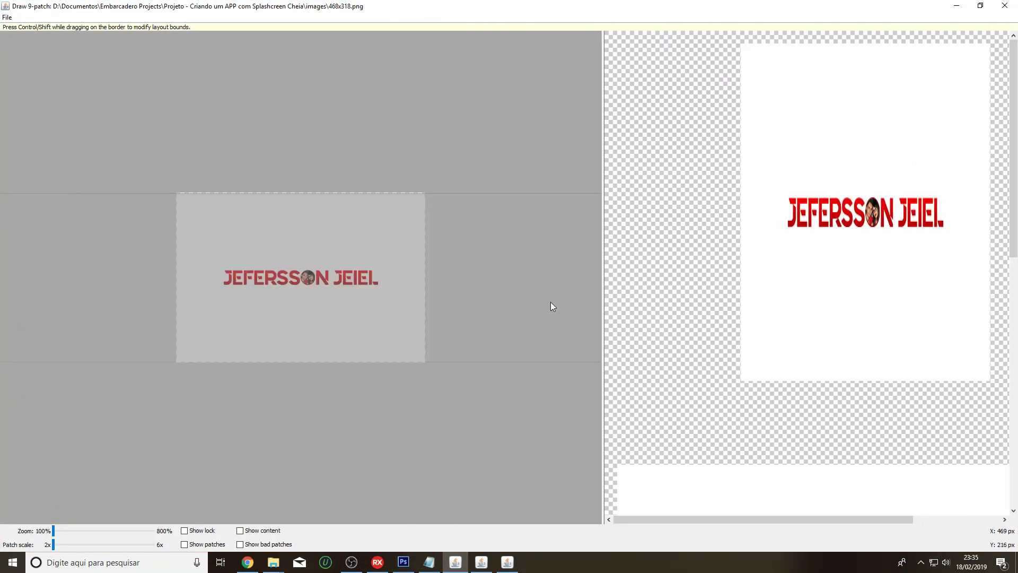
drag(424, 193, 424, 207)
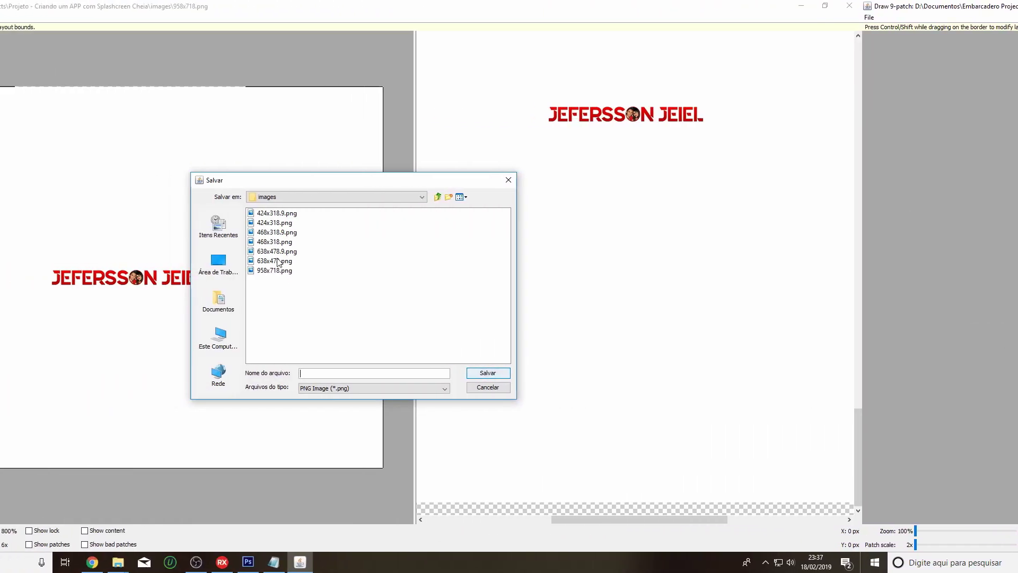
Step: Save the largest 9-patch image in the images folder as 958x718.9.png and close Draw 9-patch
click(73, 270)
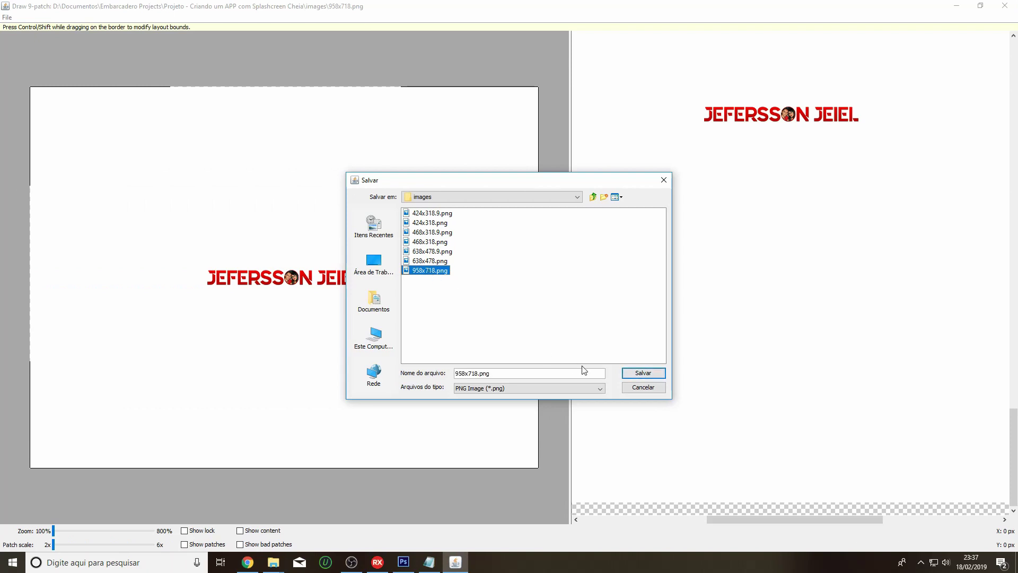
click(660, 375)
click(1004, 6)
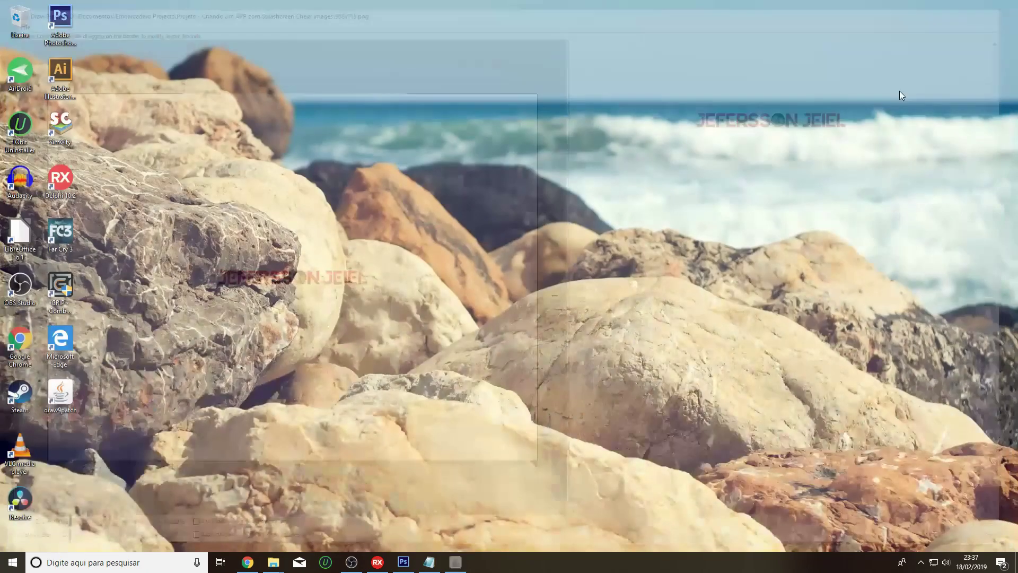
Step: Bring up the images folder, sort its files by modification date with the newest first and display them as thumbnails
mouse_move(273, 562)
click(188, 517)
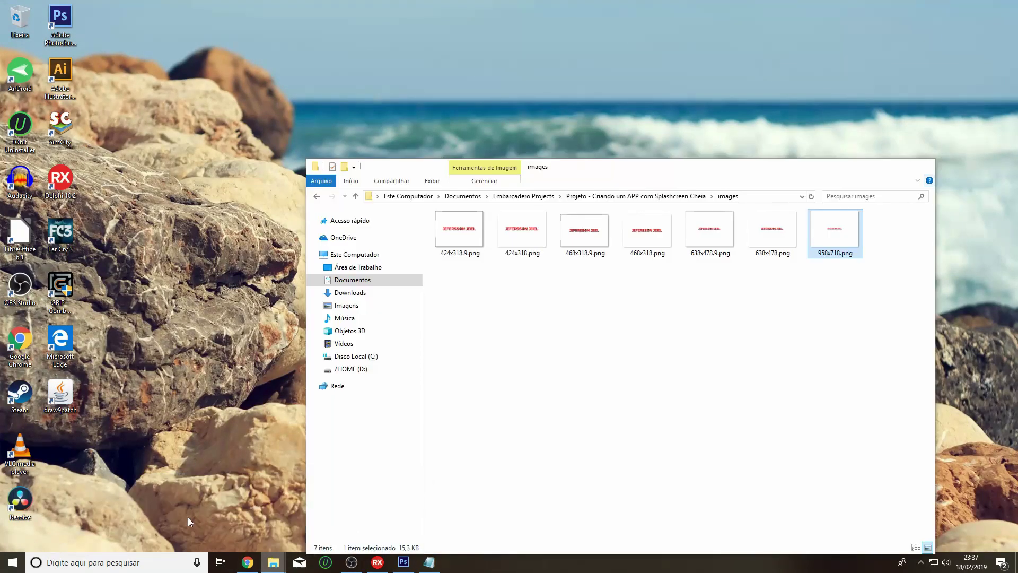
drag(769, 179, 624, 88)
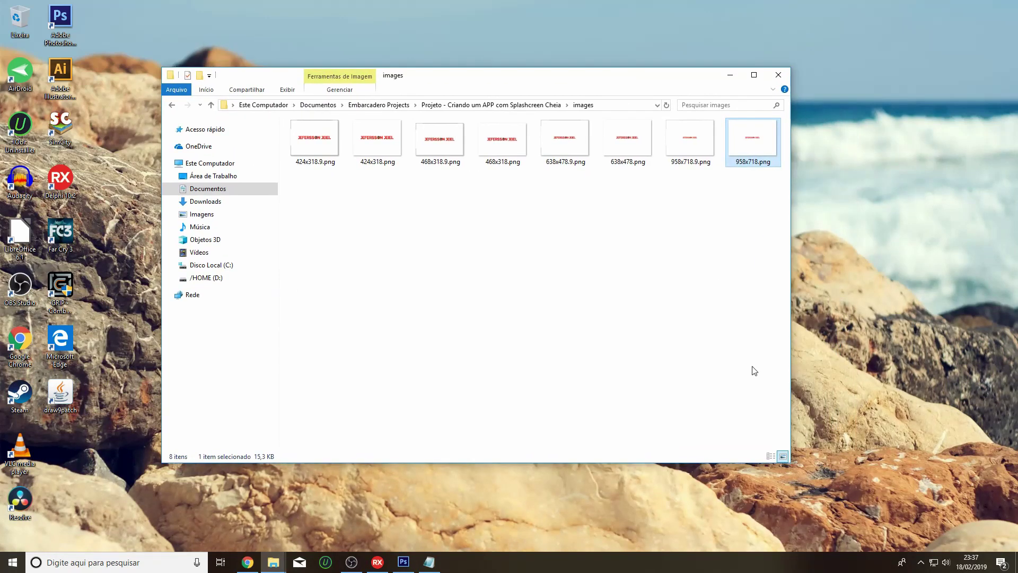
click(770, 456)
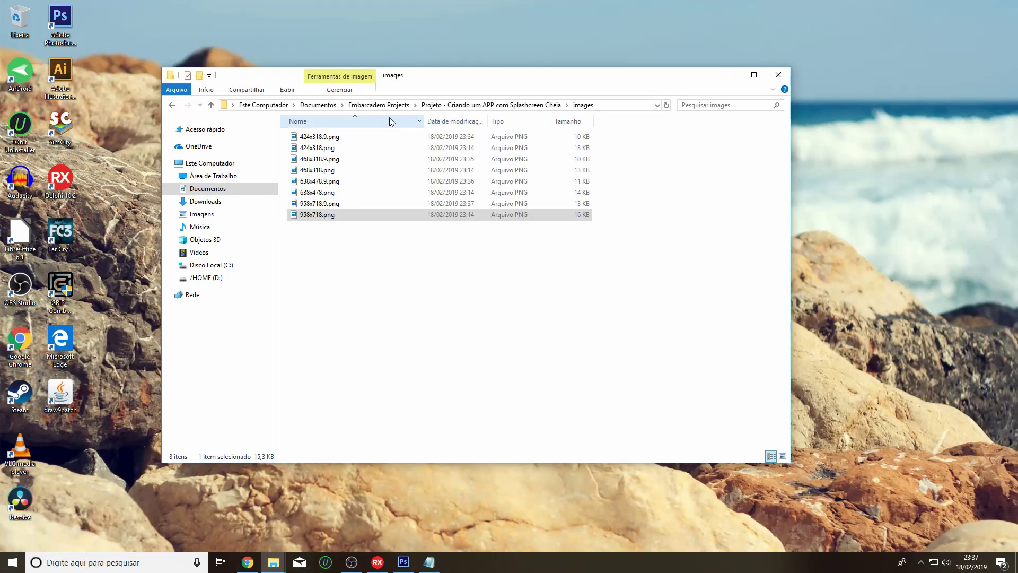
click(353, 116)
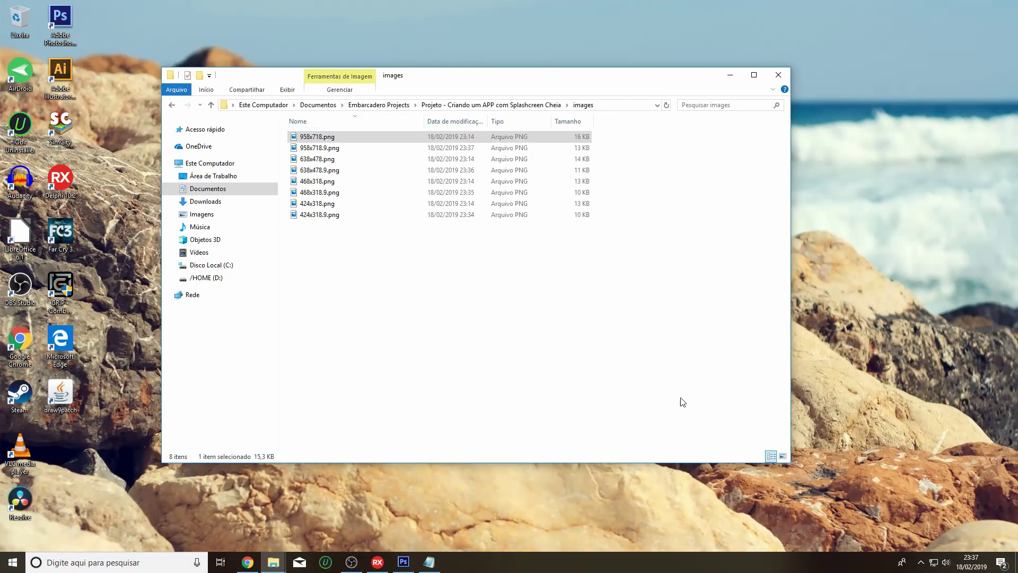
click(451, 121)
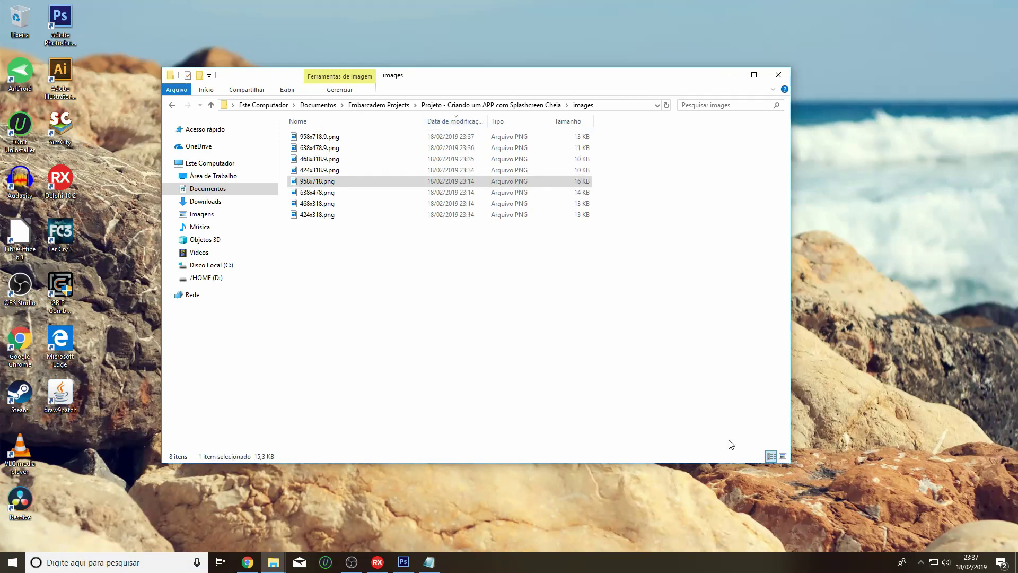
click(782, 456)
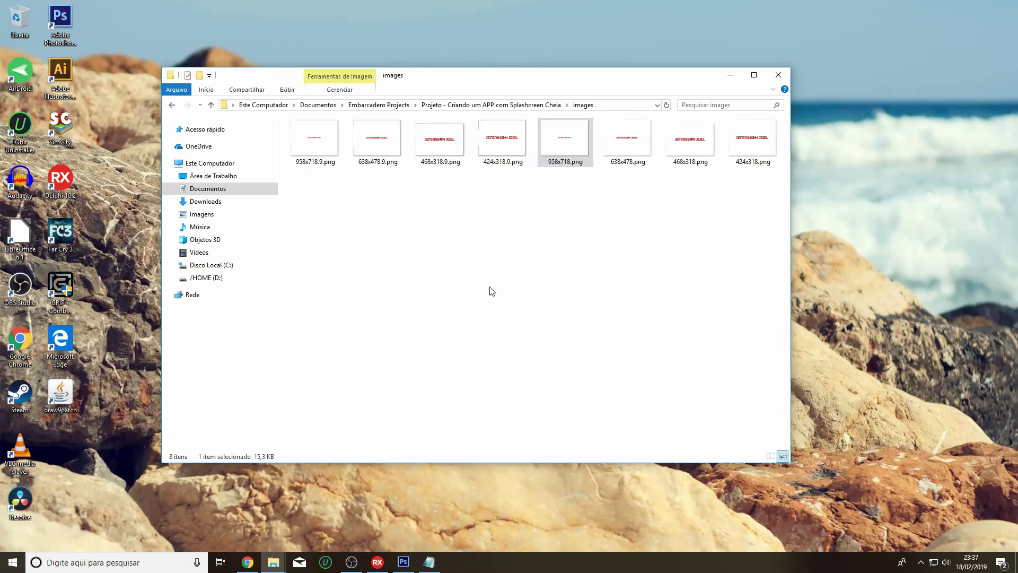
Step: Reposition and minimise the images folder window, and switch to the SplashScreenAPP project in Delphi
drag(603, 80, 640, 99)
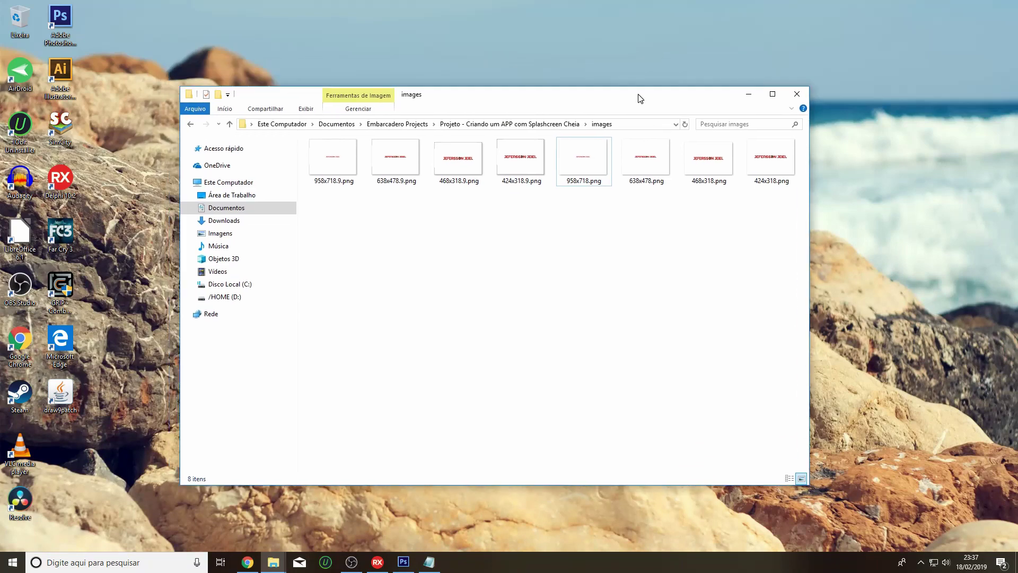
click(748, 94)
click(377, 562)
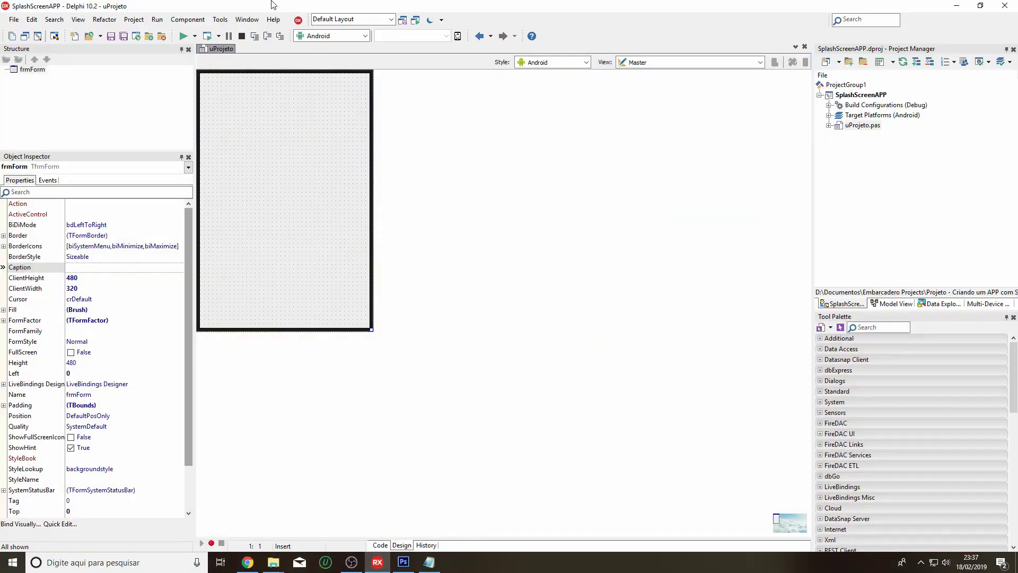
Step: Open the options of the SplashScreenAPP project
click(147, 21)
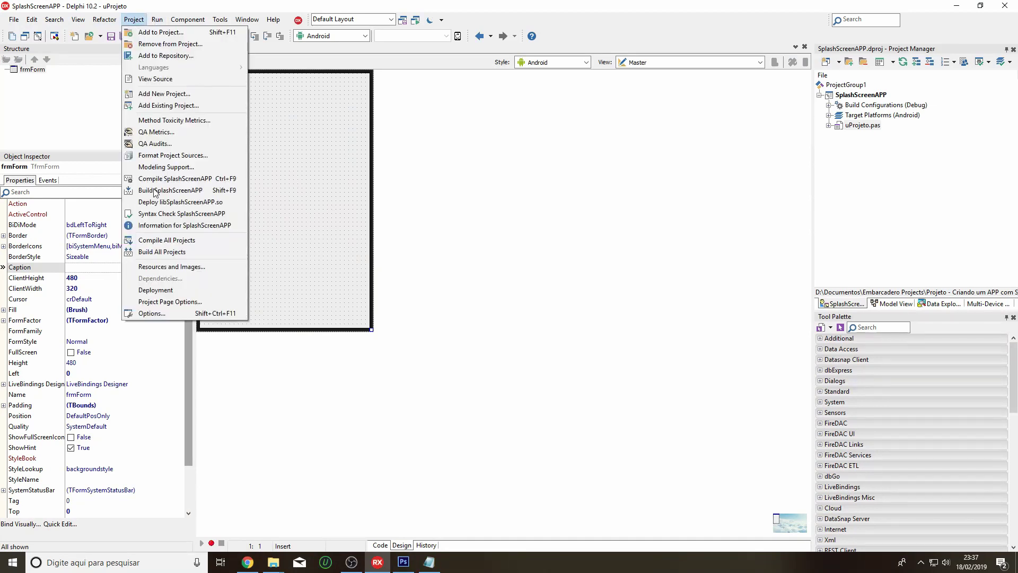
click(158, 317)
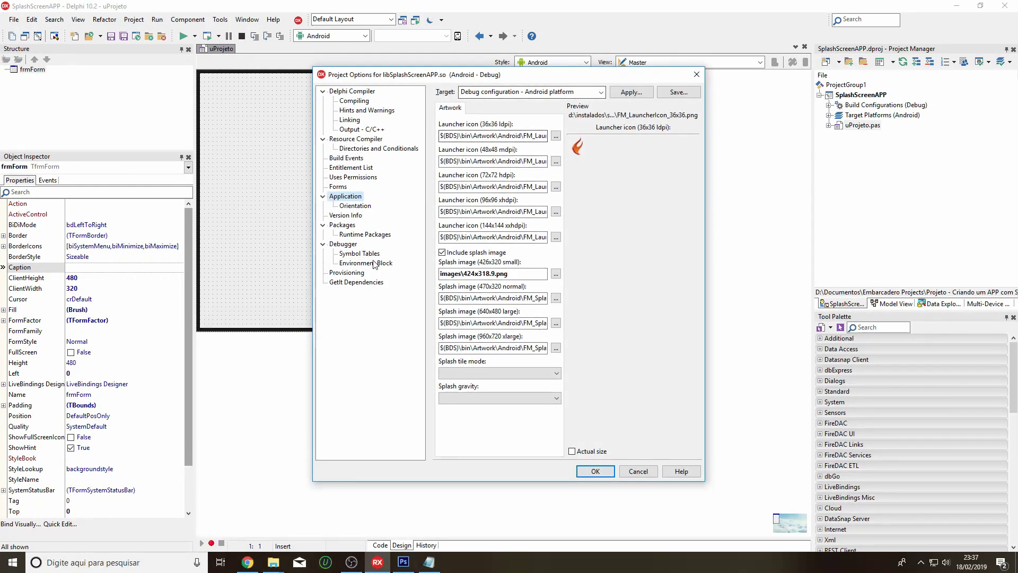
click(556, 298)
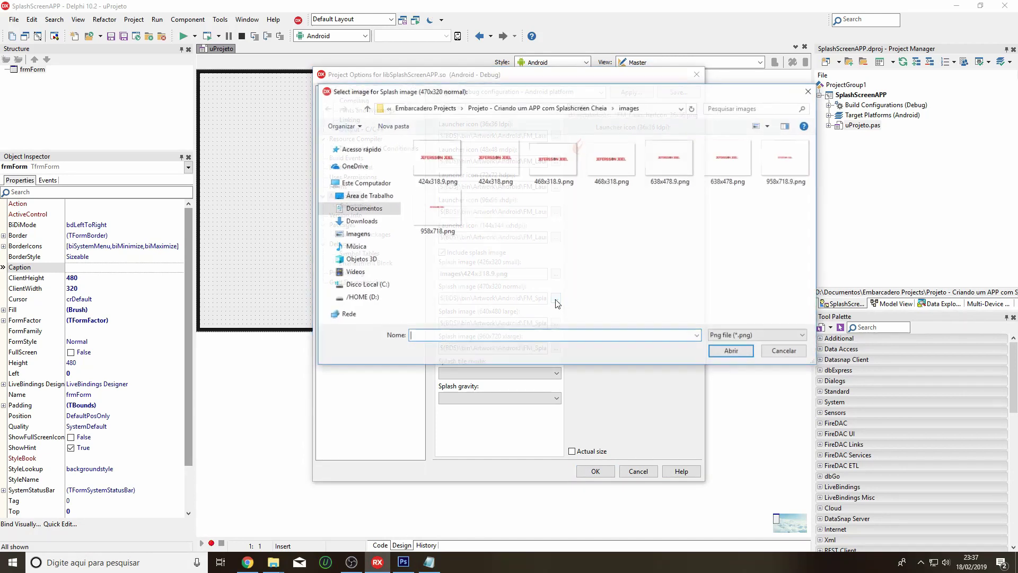
drag(610, 91, 531, 115)
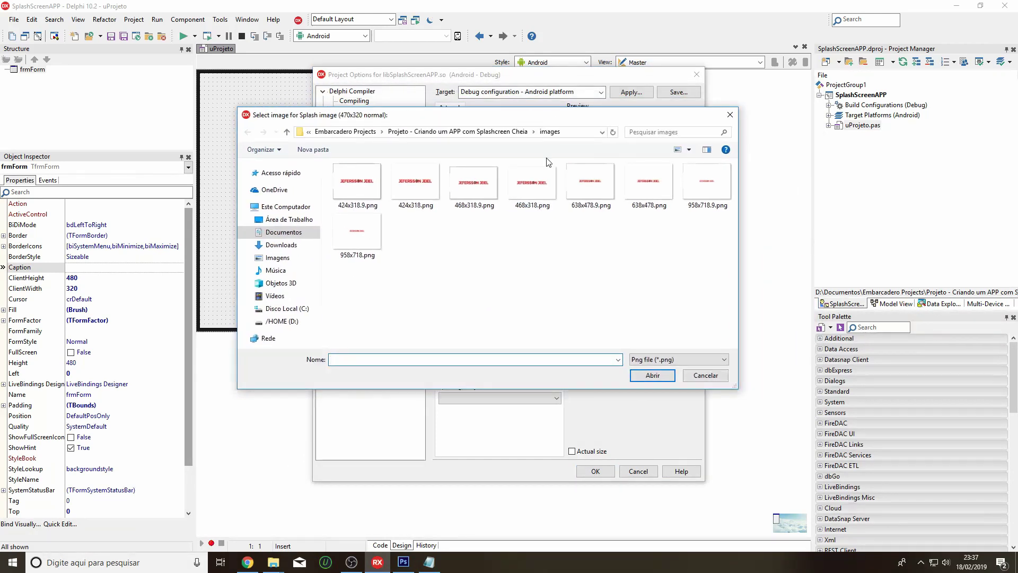
click(706, 375)
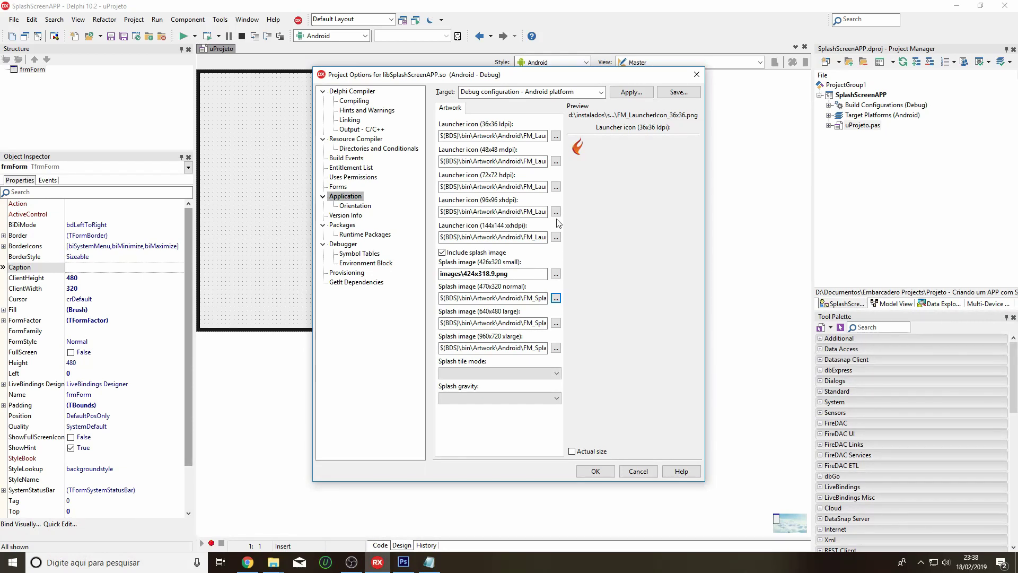
Step: Set the target of the project options to All configurations - Android platform
click(600, 92)
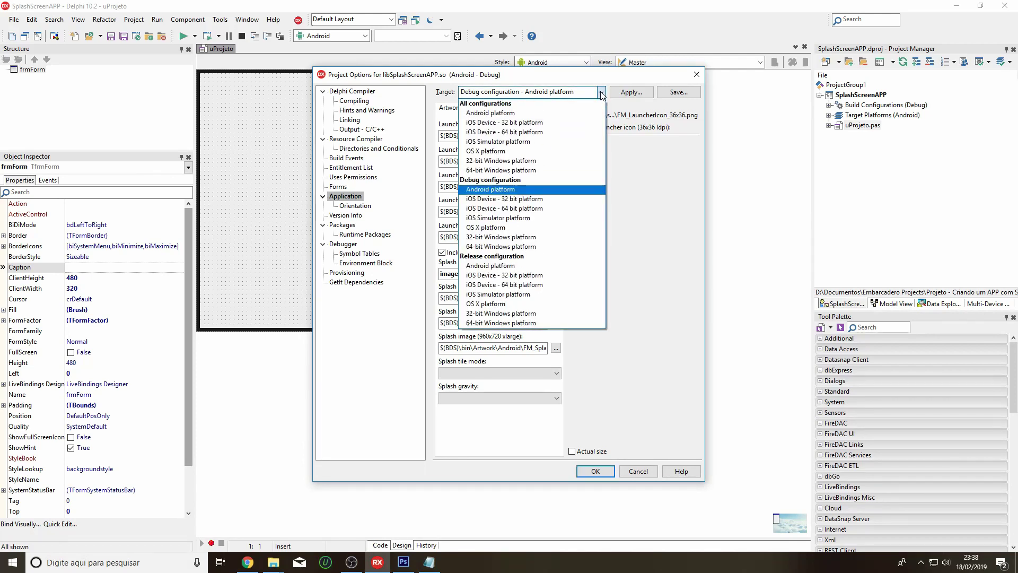
click(592, 104)
click(601, 93)
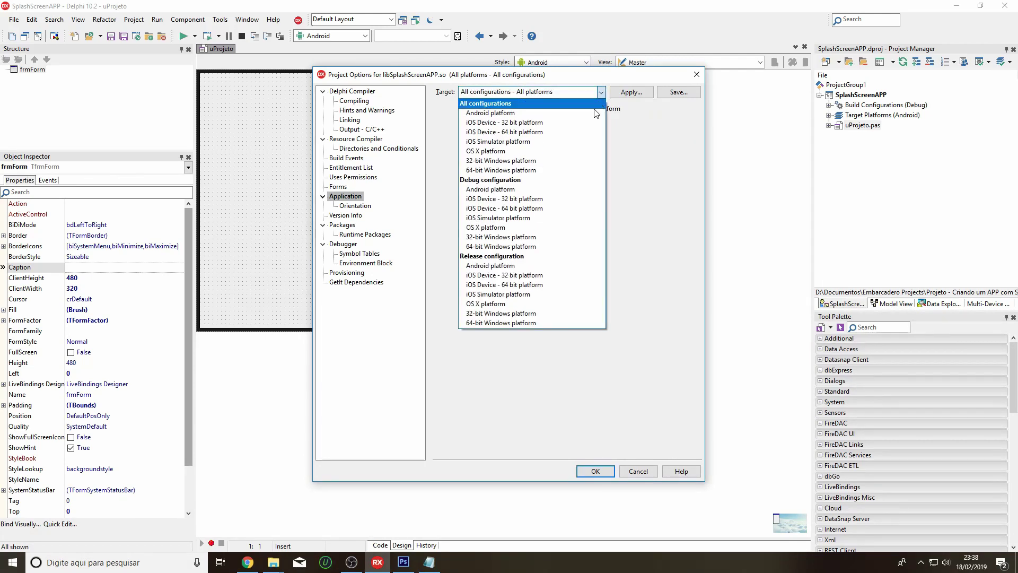
click(592, 112)
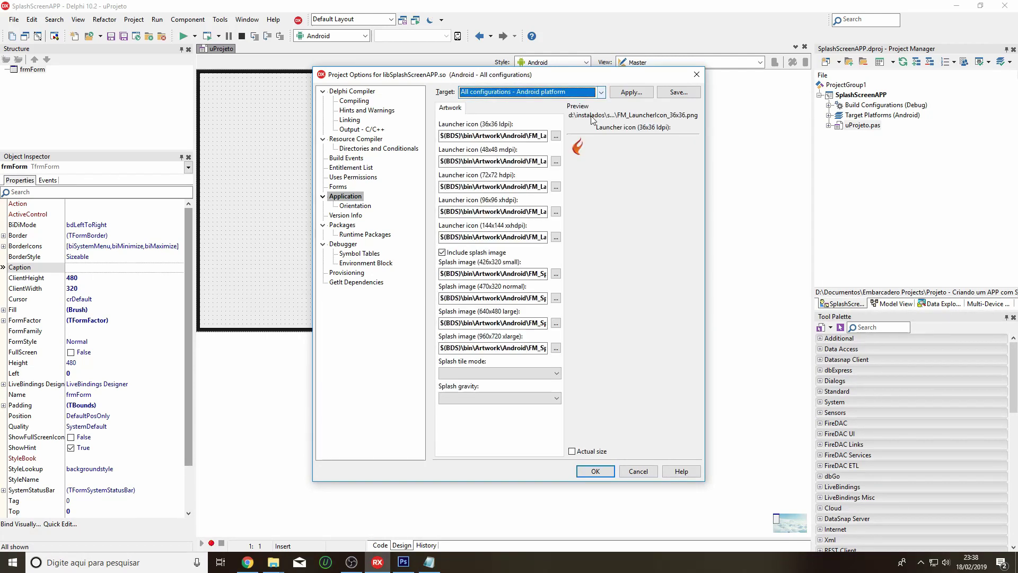
Step: Assign 424x318.9.png as the 426x320 small splash image, with the images folder sorted by date, newest first, and shown as thumbnails
click(555, 273)
click(359, 192)
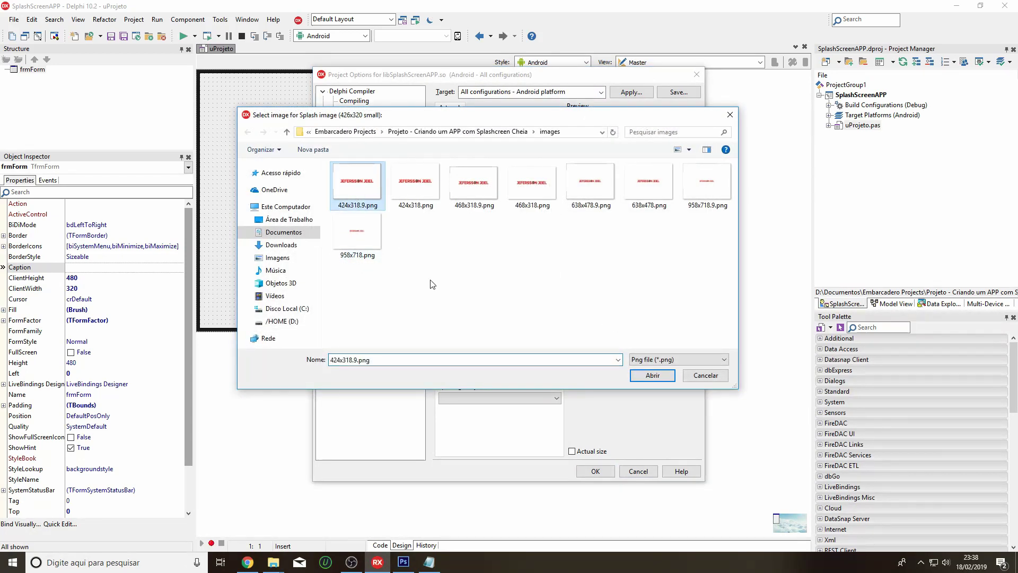
click(689, 149)
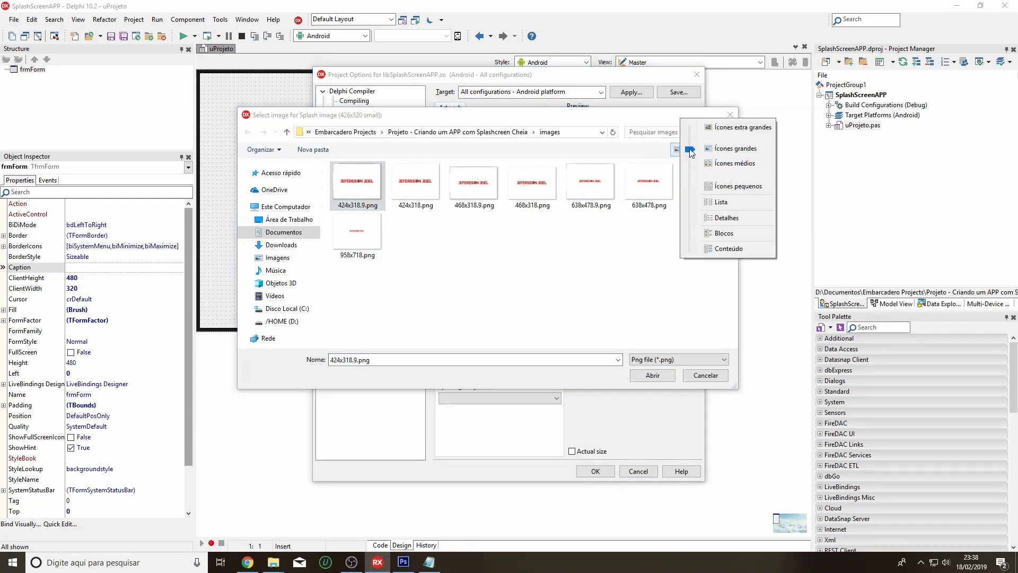
click(724, 219)
click(374, 165)
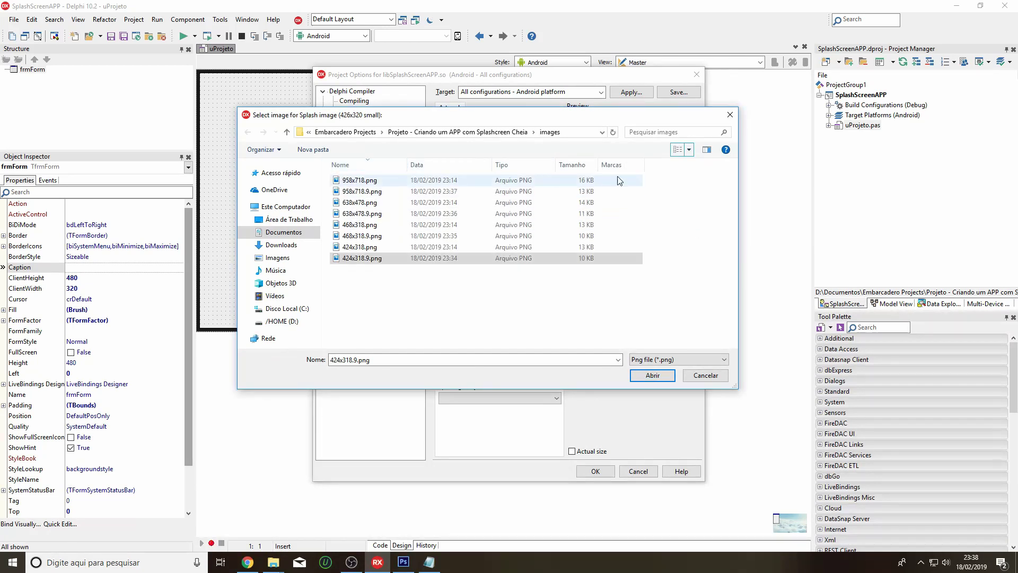
click(450, 165)
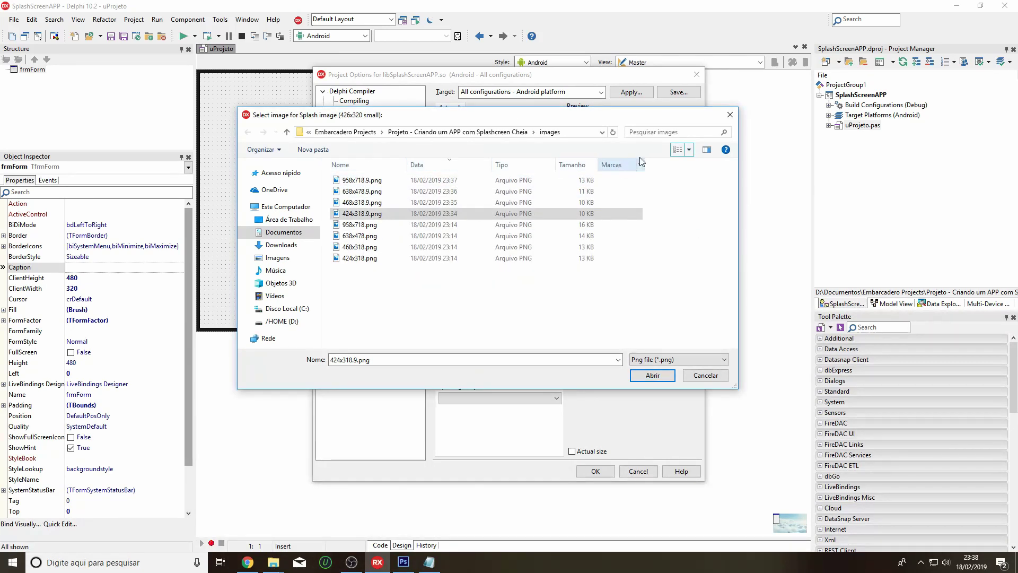
click(689, 150)
key(Escape)
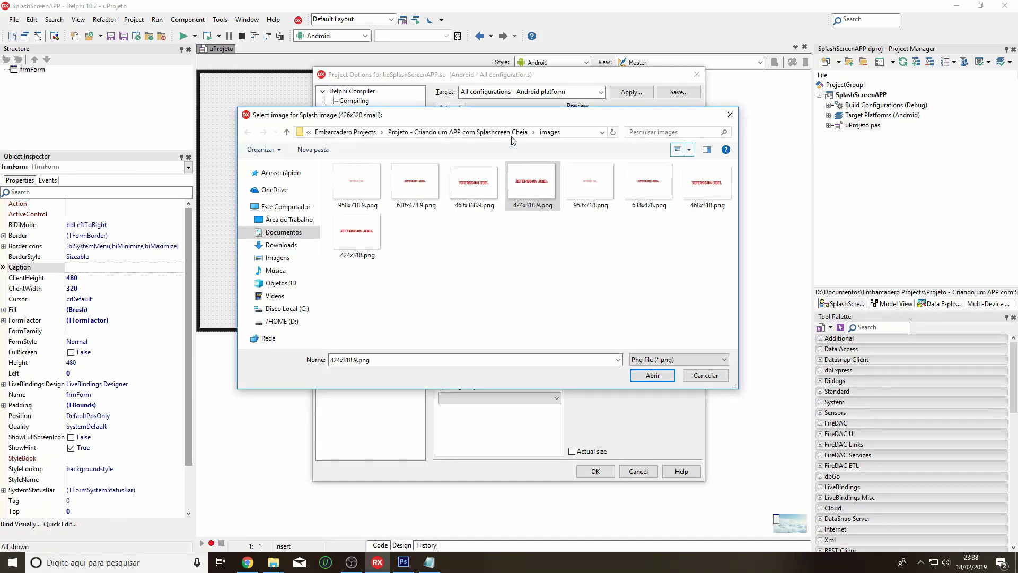
click(642, 374)
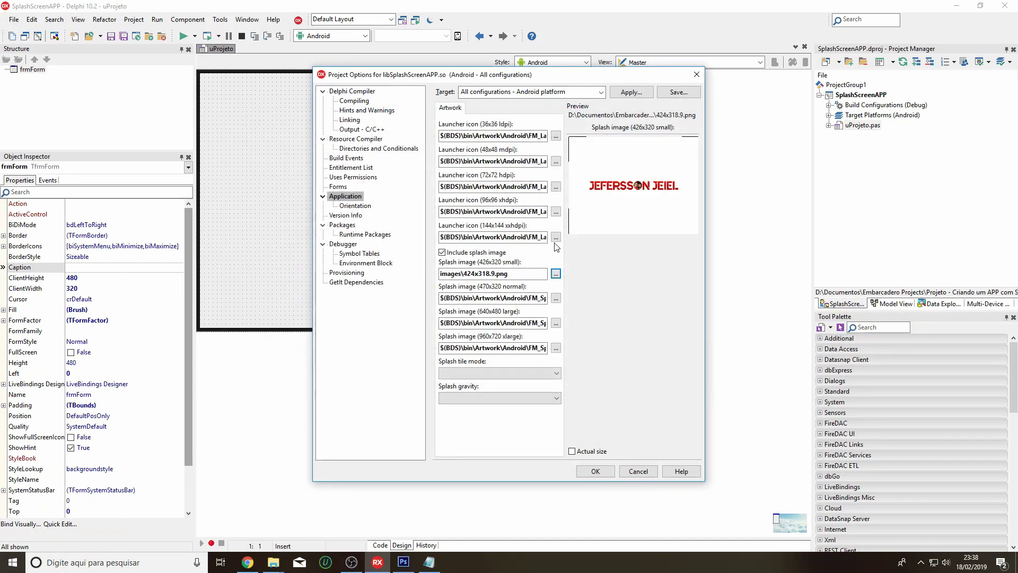
Step: Assign 468x318.9.png as the 470x320 normal splash image and 638x478.9.png as the 640x480 large one
click(557, 298)
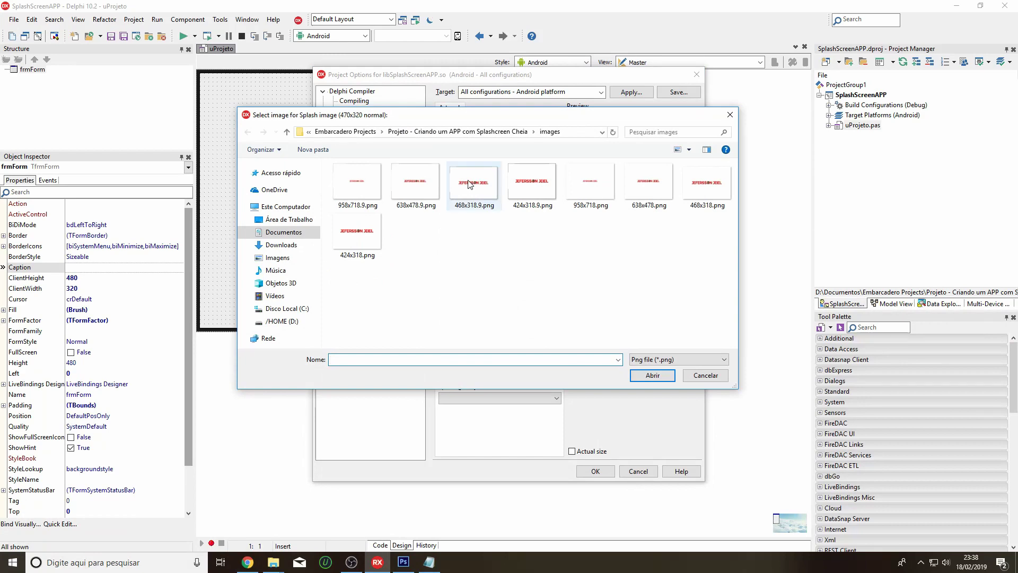
click(470, 183)
click(652, 375)
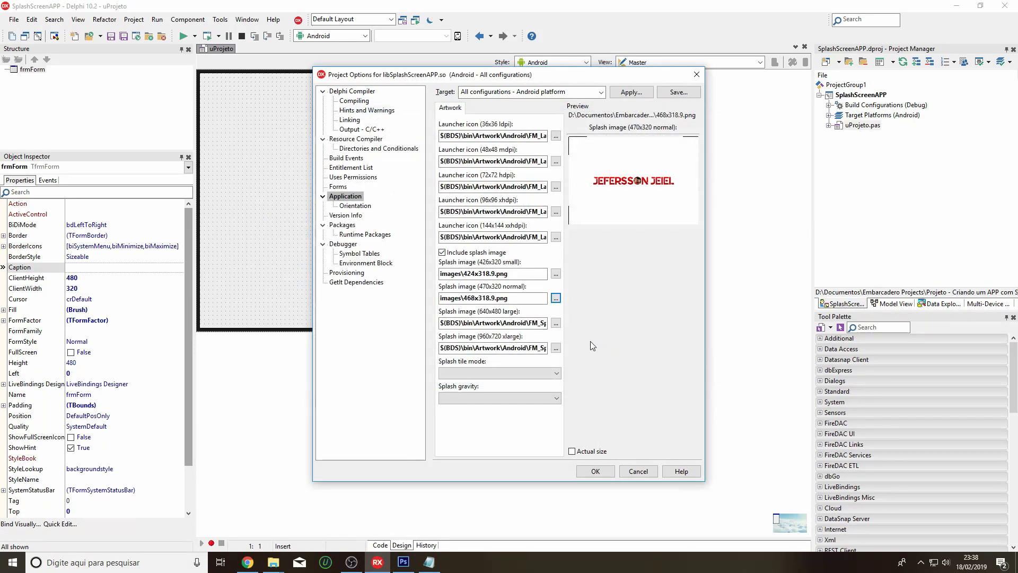
click(556, 323)
click(416, 183)
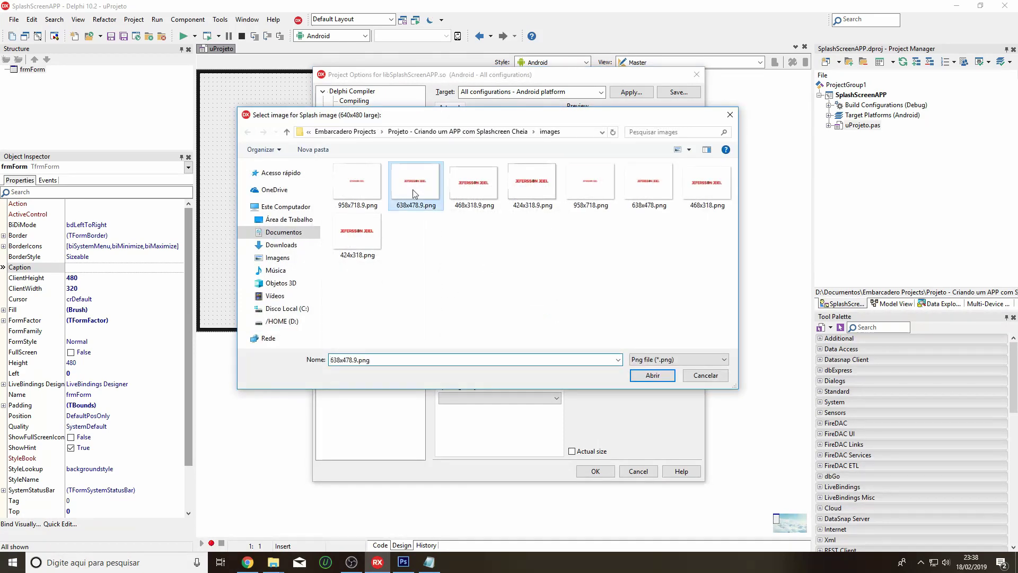
click(652, 375)
Step: Assign 958x718.9.png as the 960x720 xlarge splash image
click(556, 348)
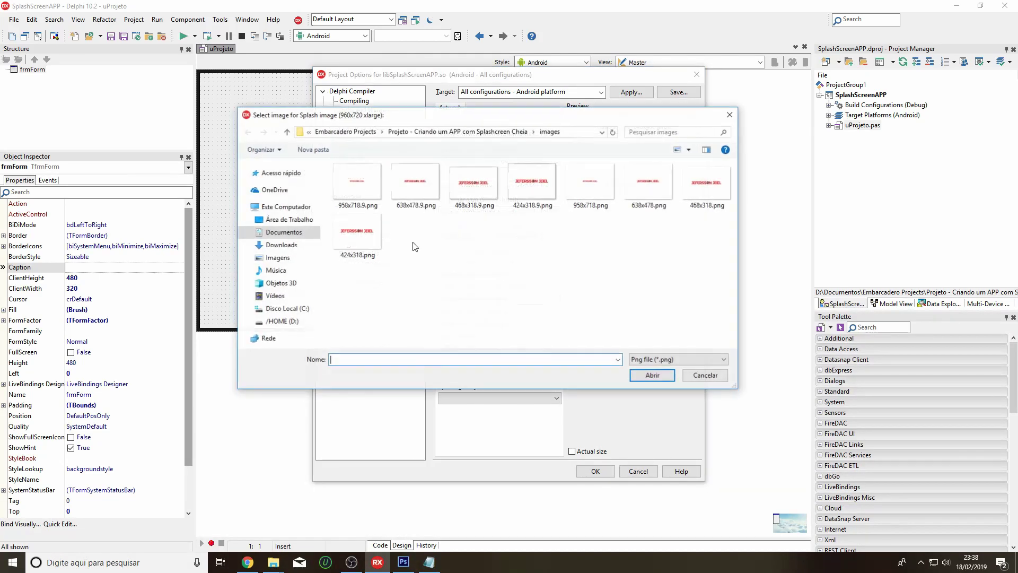
click(349, 182)
click(644, 377)
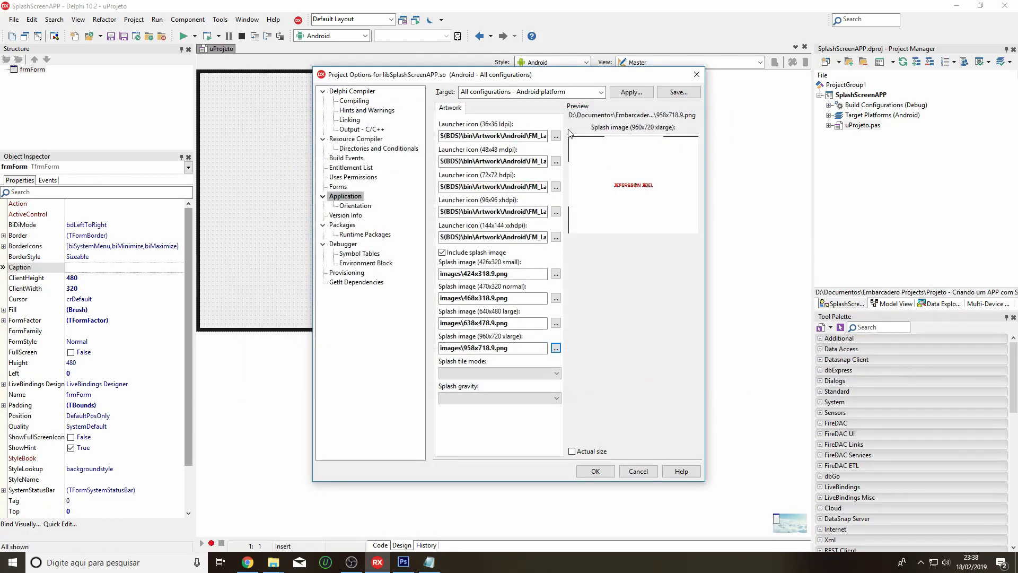
Step: Check the splash images in the Debug and Release configurations for Android, and accept the project options with all configurations targeted
click(601, 92)
click(551, 191)
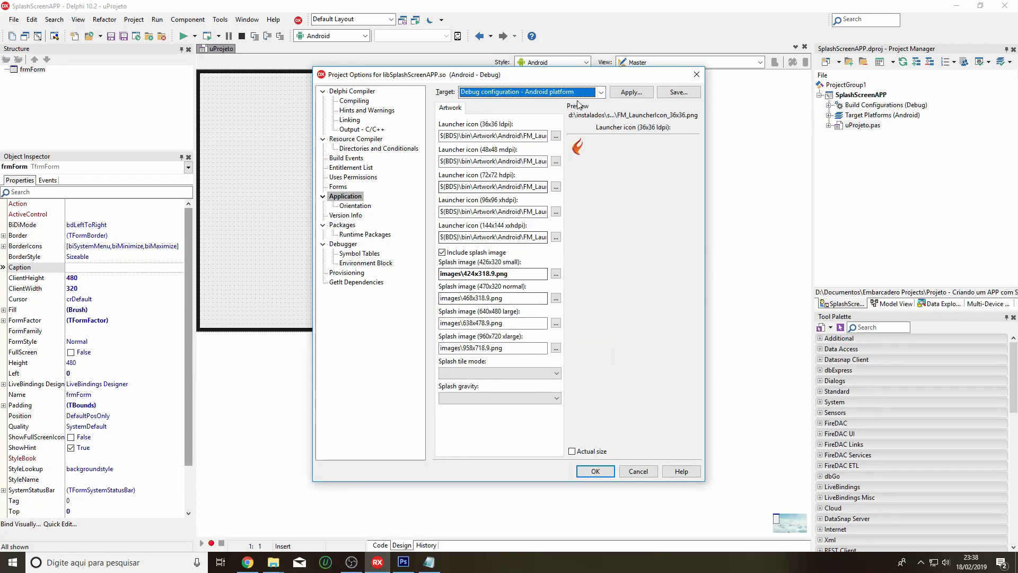
click(602, 93)
click(480, 265)
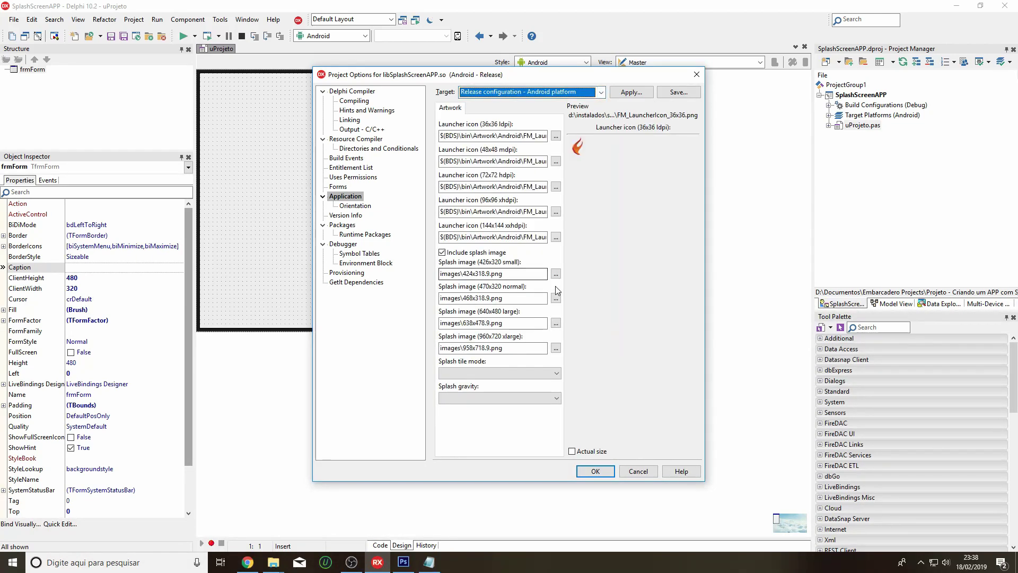
click(600, 93)
click(525, 101)
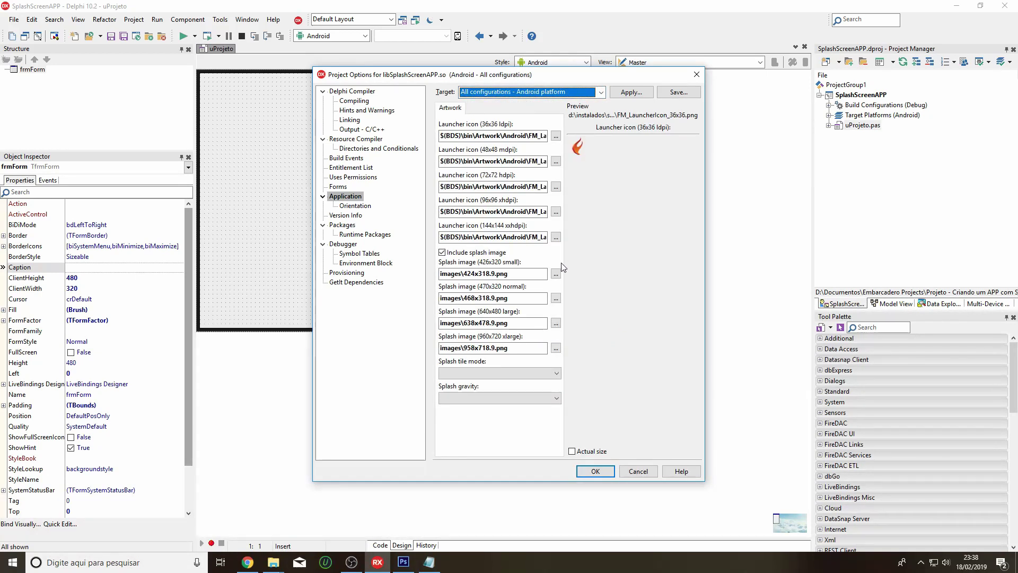
click(593, 472)
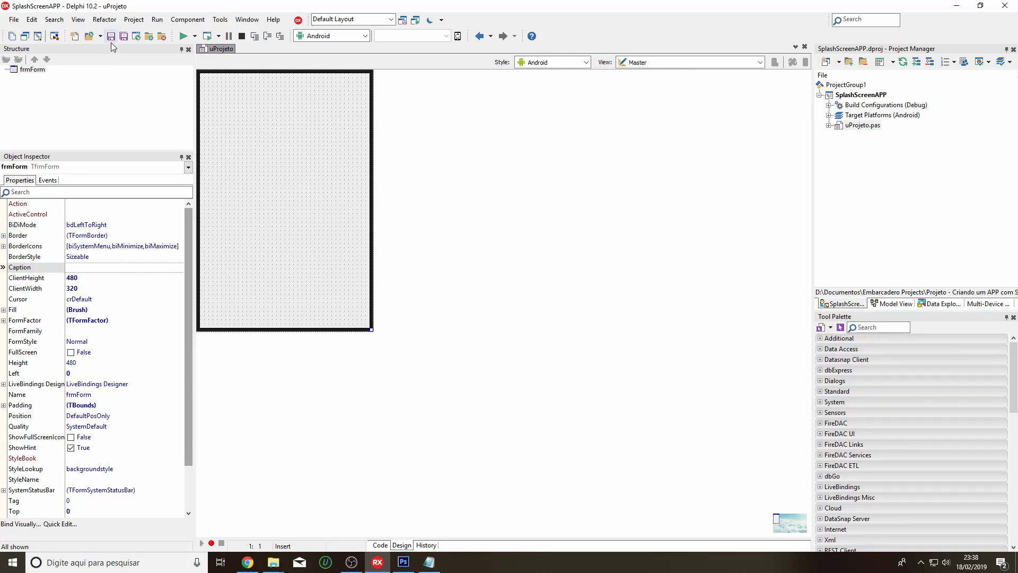
Step: Open the project's deployment list for the Debug configuration on the Android platform and disable splash_image_def.xml
click(134, 19)
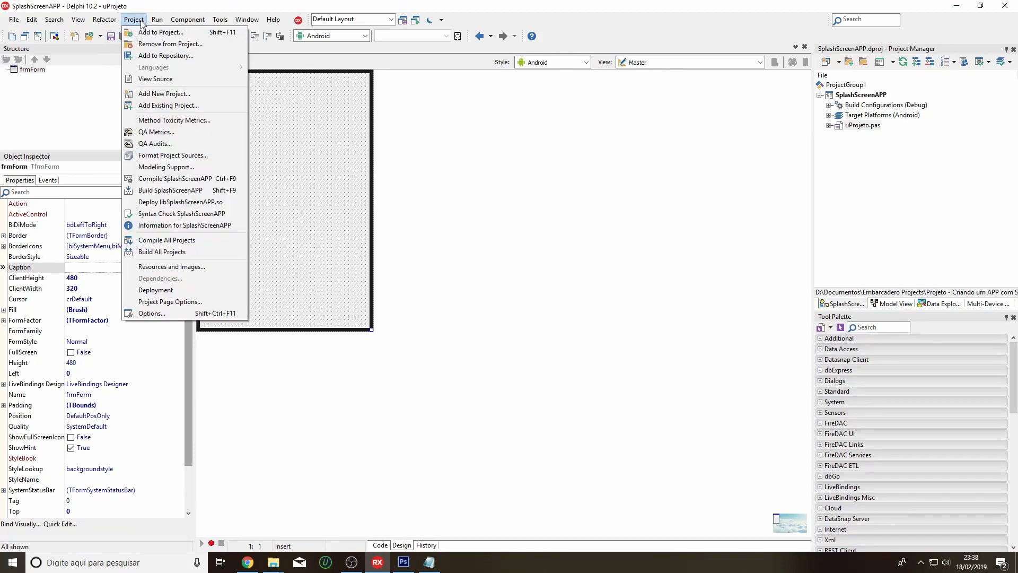
click(154, 290)
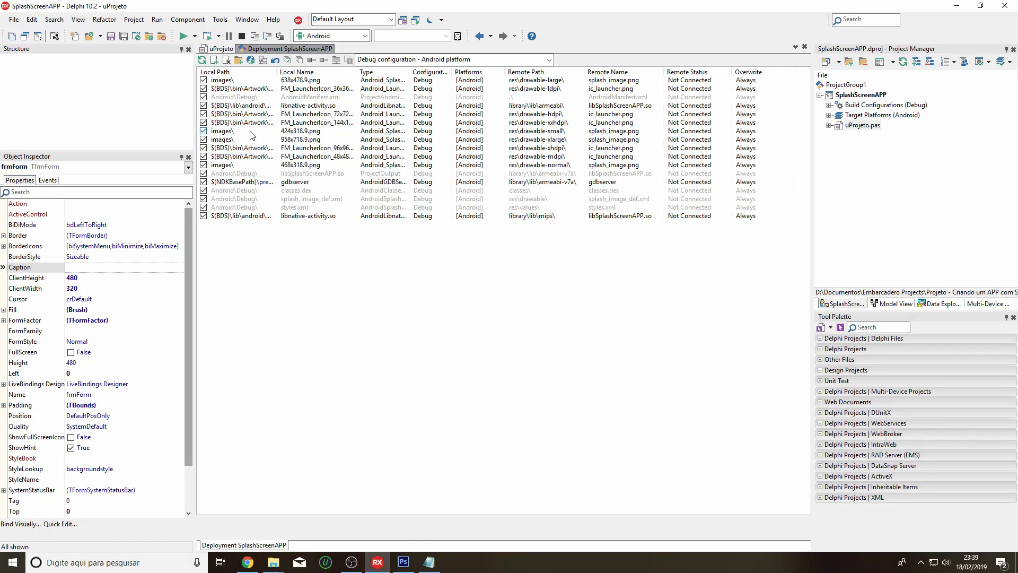
click(544, 62)
click(543, 80)
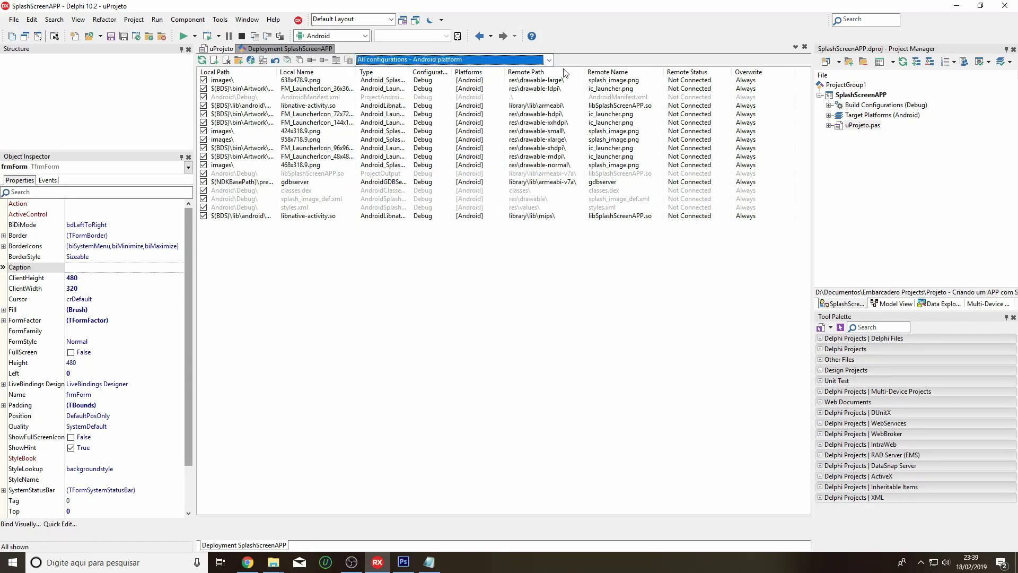
click(550, 61)
click(475, 157)
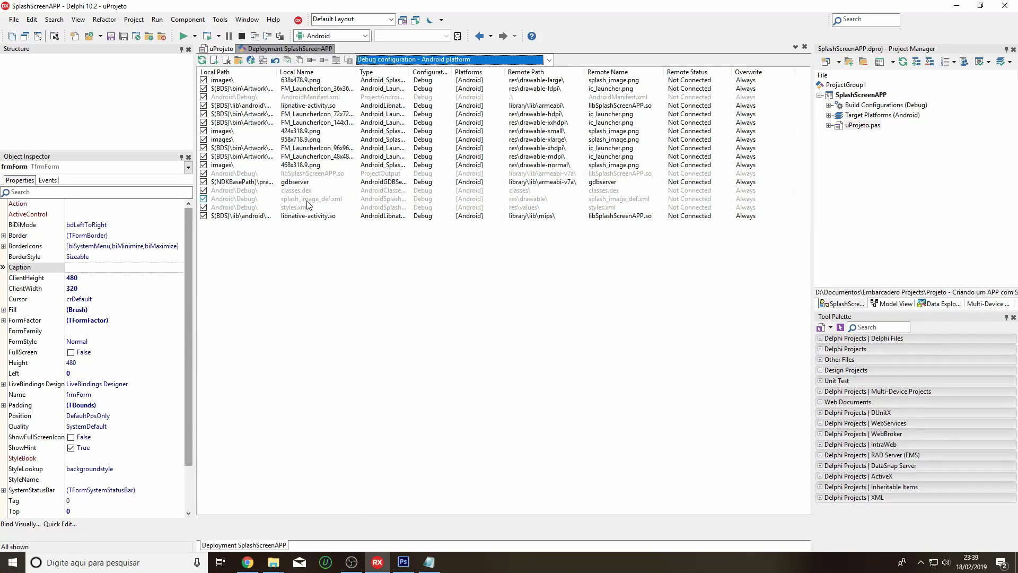
click(203, 199)
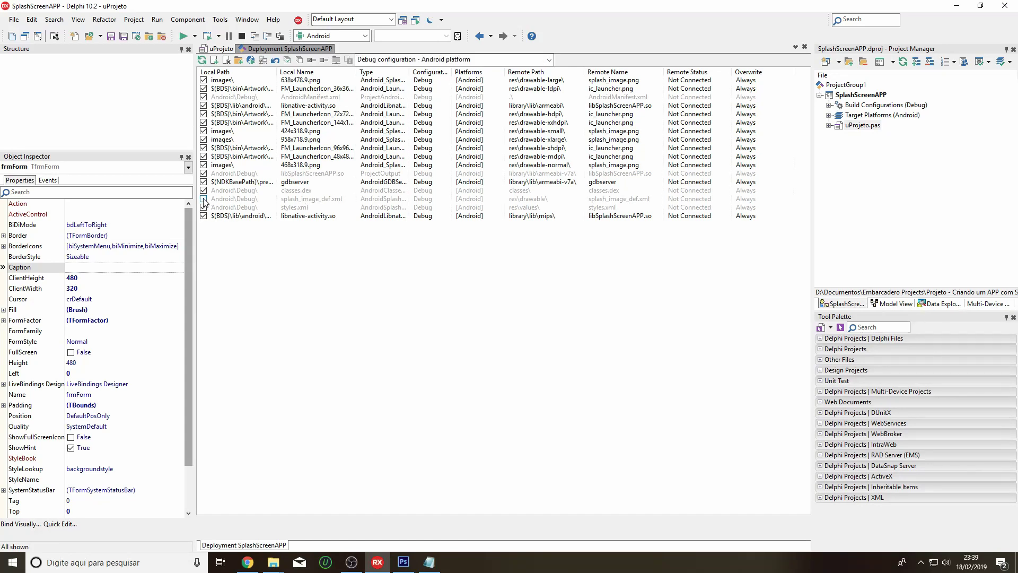
Step: Switch to the Embarcadero 9-patch documentation in Chrome and copy the Method 1 remote name splash_image_def.9.png
click(255, 570)
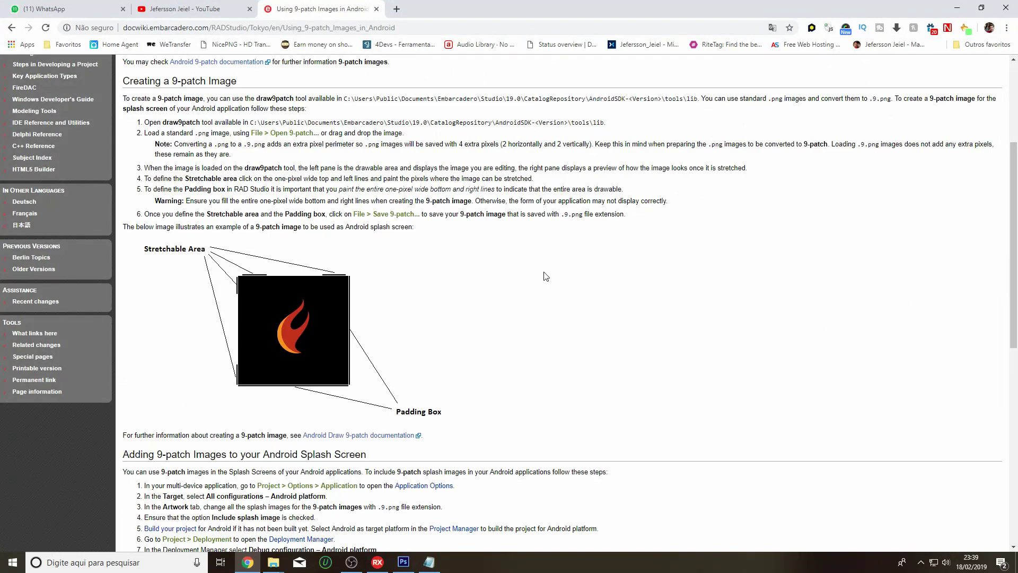
scroll(540, 267, down, 5)
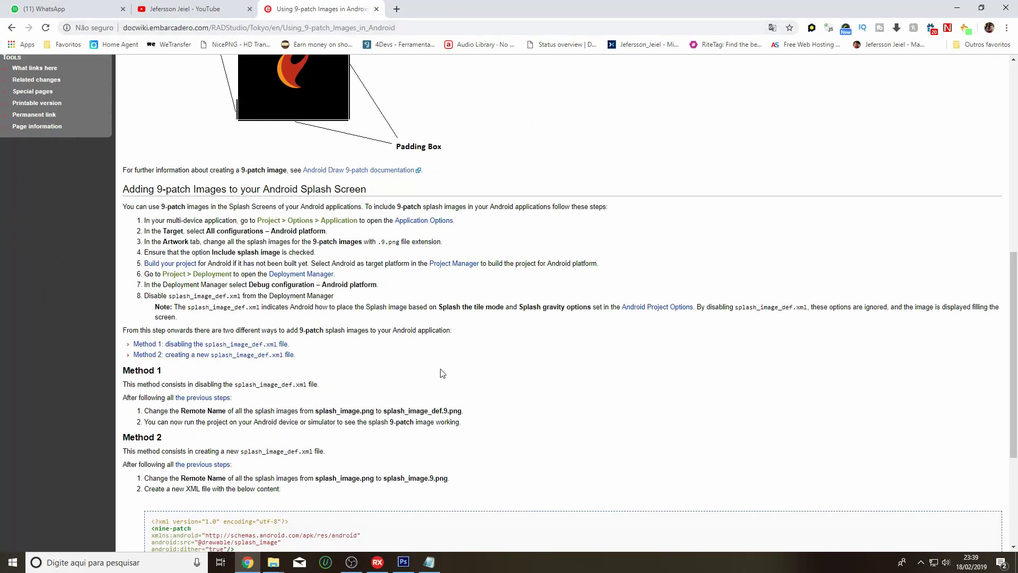
scroll(482, 359, down, 2)
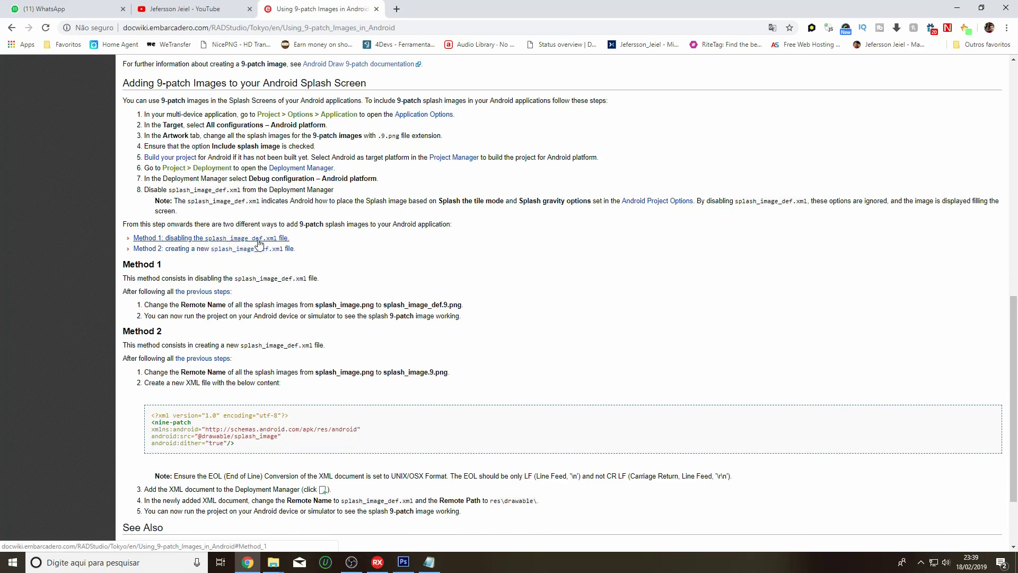
scroll(529, 284, down, 3)
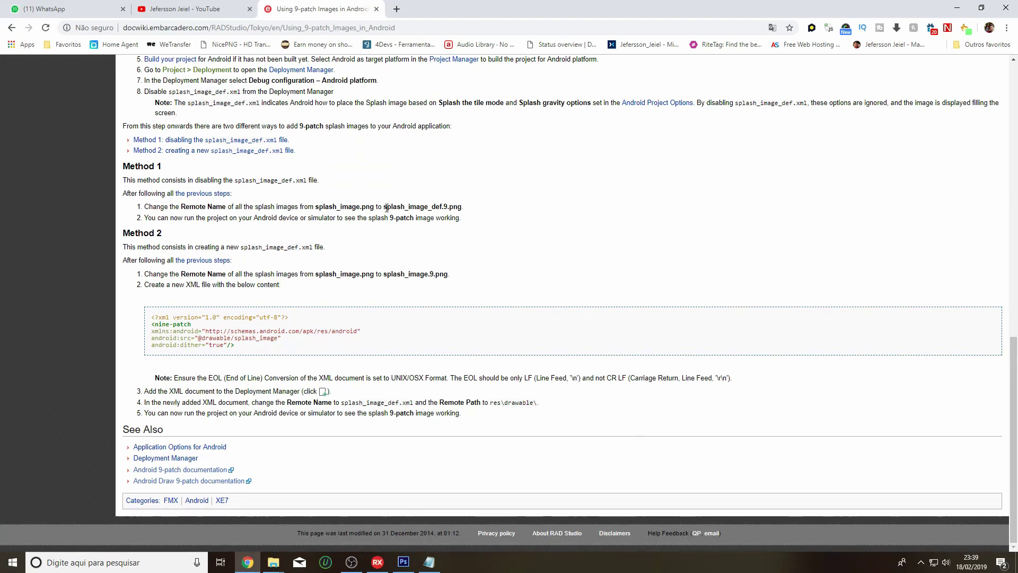
drag(386, 207, 465, 210)
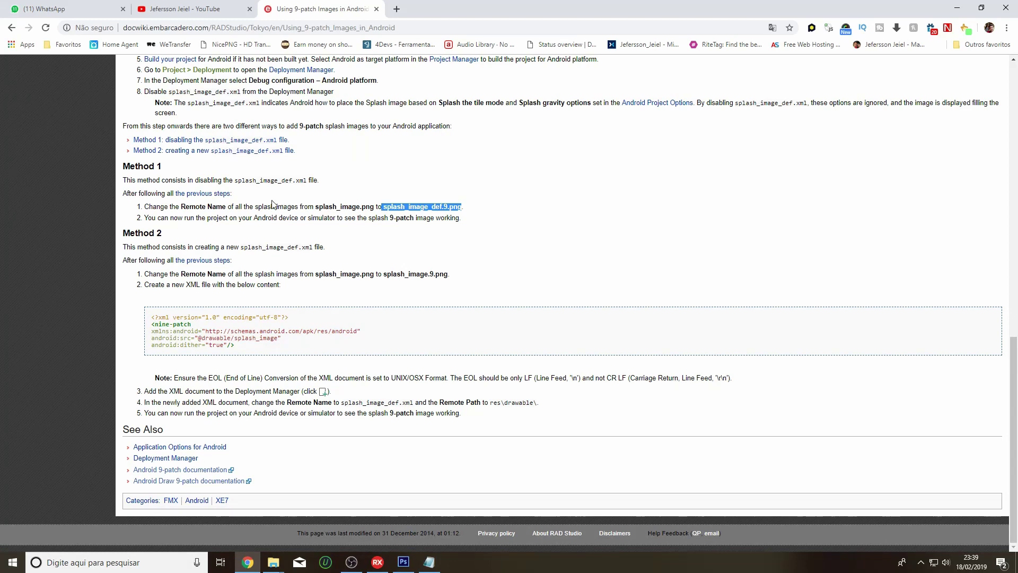
click(384, 206)
drag(384, 206, 462, 208)
right_click(462, 208)
click(467, 215)
Step: Switch back to Delphi and sort the deployment files by remote name
click(377, 562)
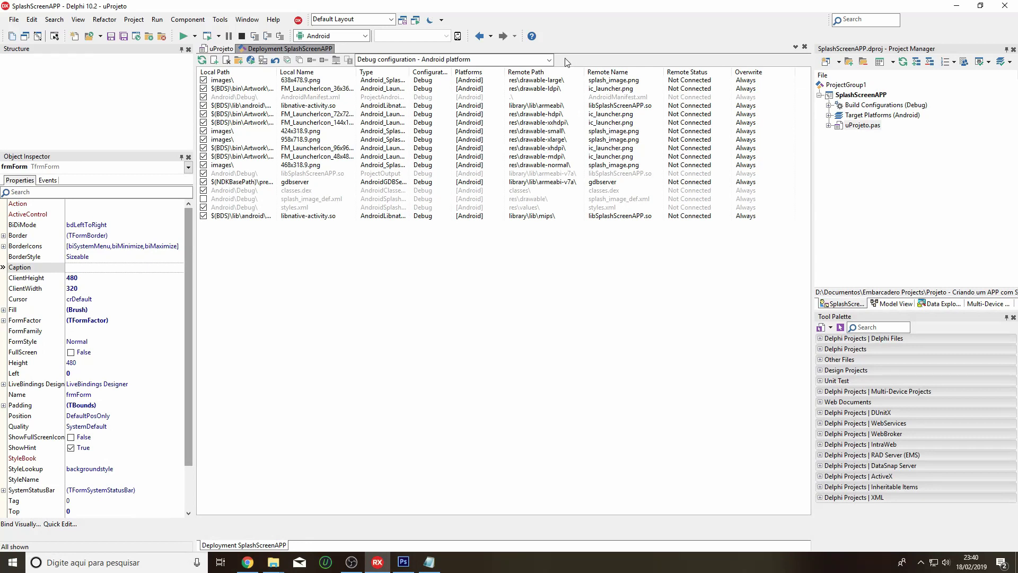
click(619, 72)
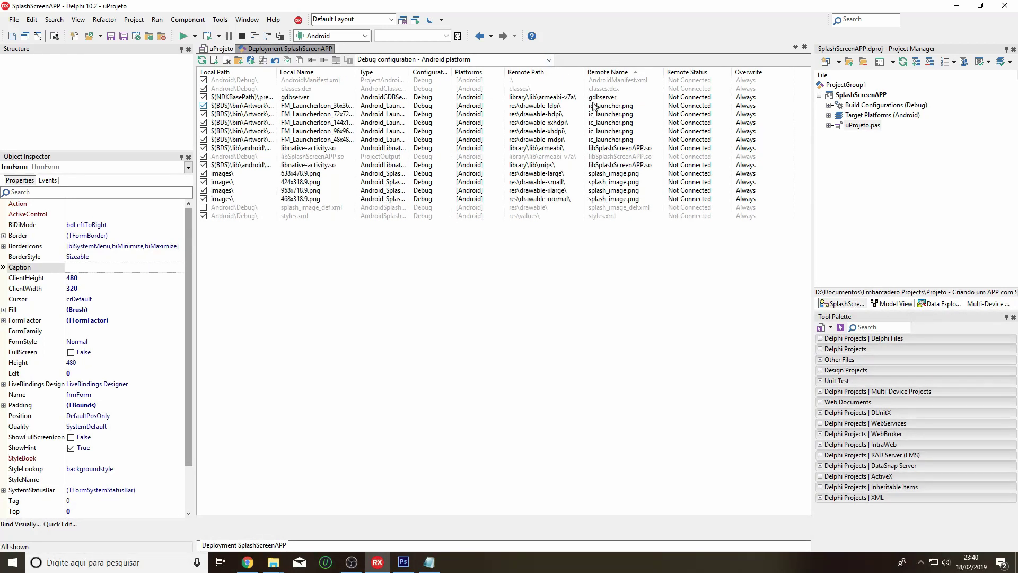
Step: Set the remote name of 638x478.9.png to splash_image_def.9.png and copy that name for reuse
click(610, 174)
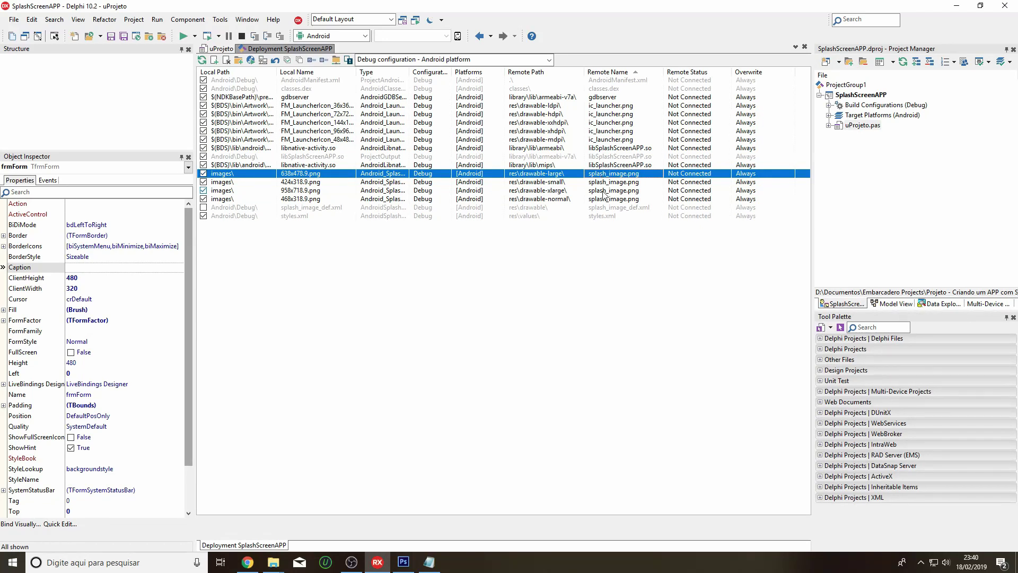
click(646, 177)
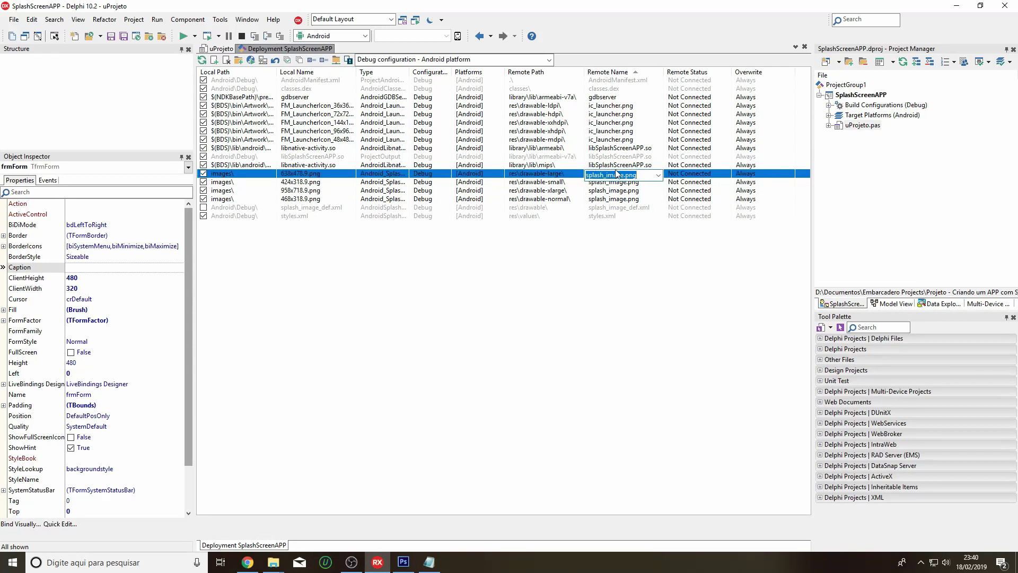
right_click(644, 175)
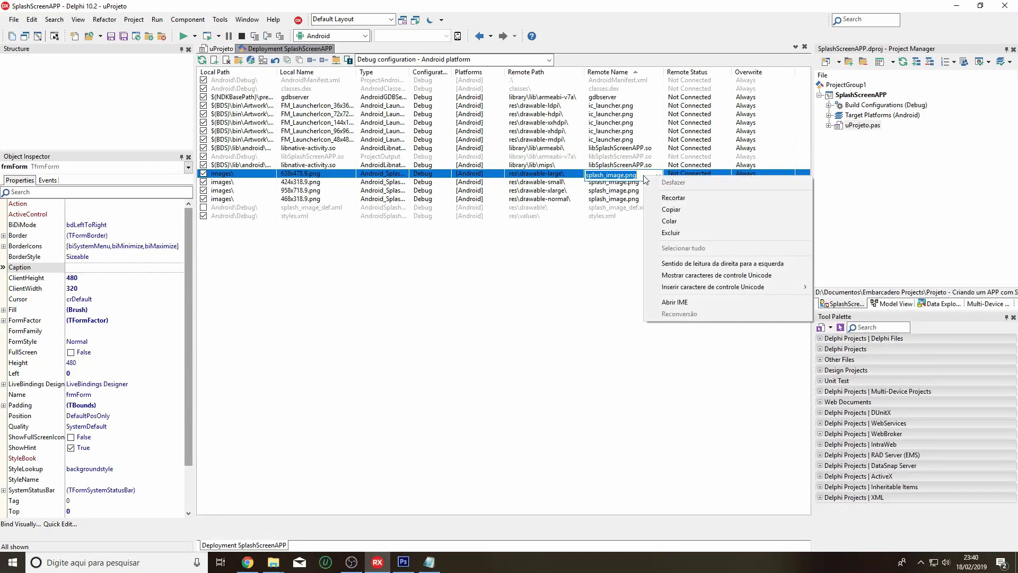
click(671, 228)
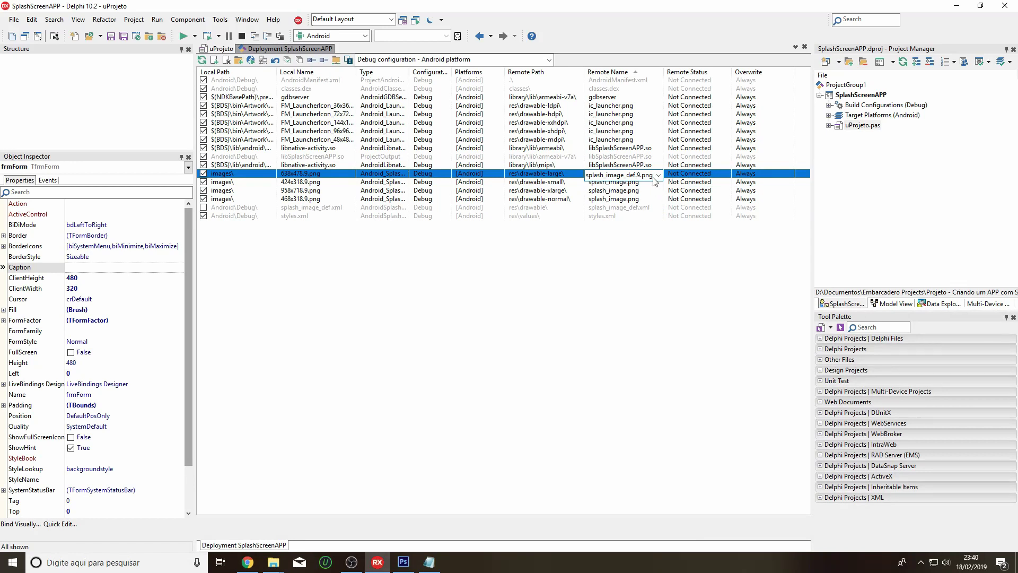
drag(652, 175, 580, 179)
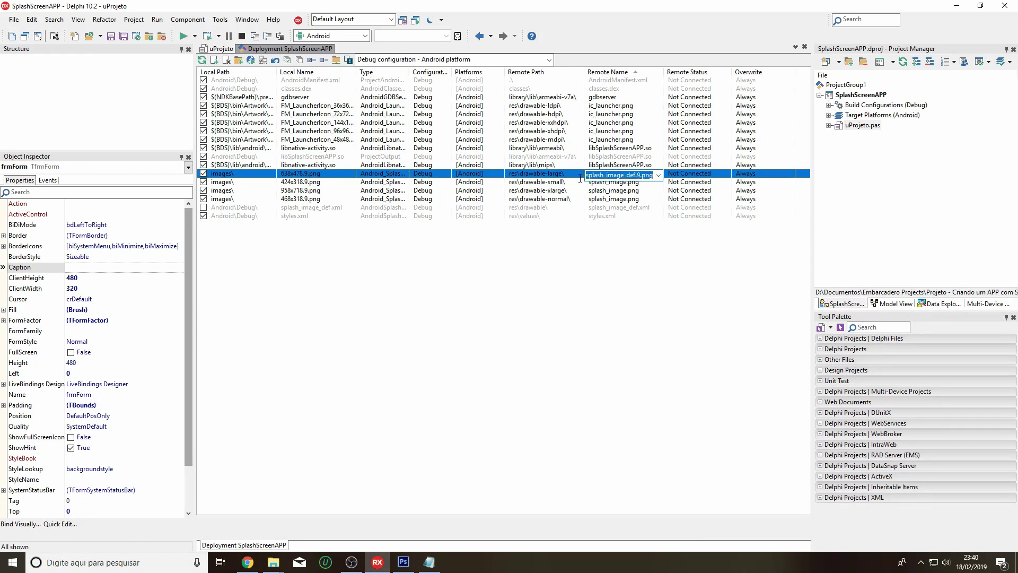
right_click(617, 173)
click(644, 208)
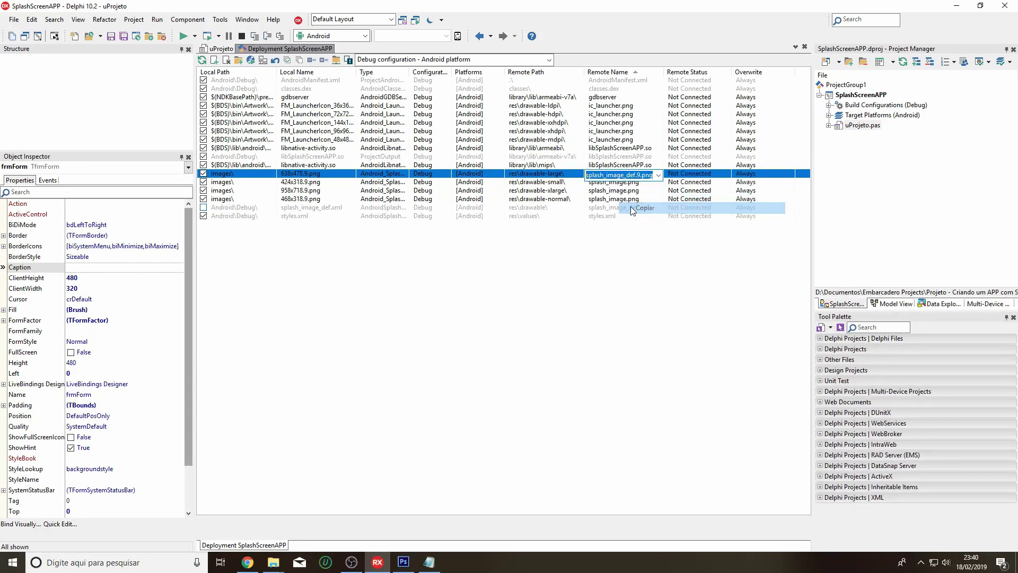
key(Return)
Step: Set the remote name of 424x318.9.png to splash_image_def.9.png
click(644, 184)
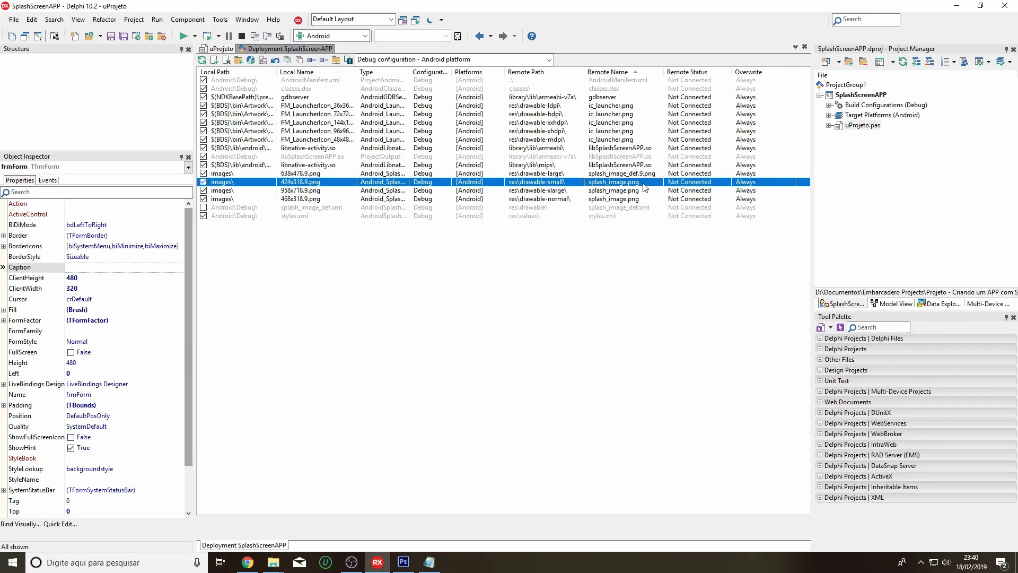
click(645, 184)
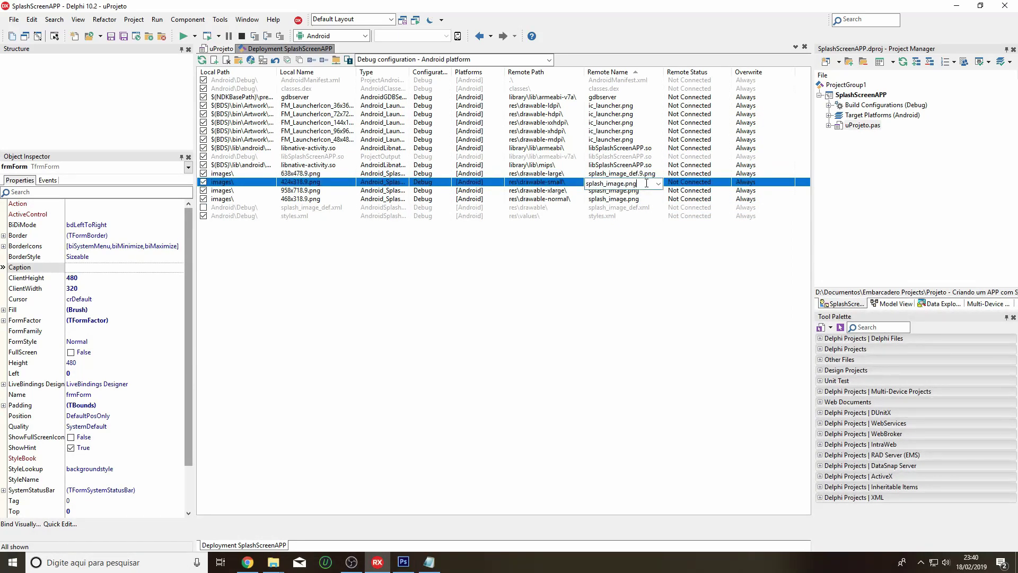
drag(645, 184, 585, 183)
right_click(639, 182)
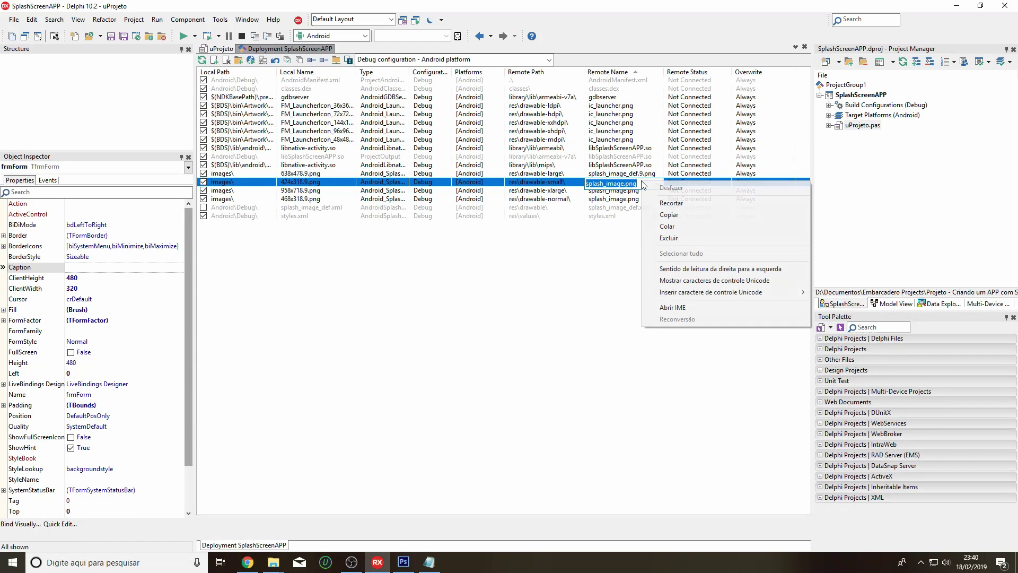
click(667, 227)
key(Return)
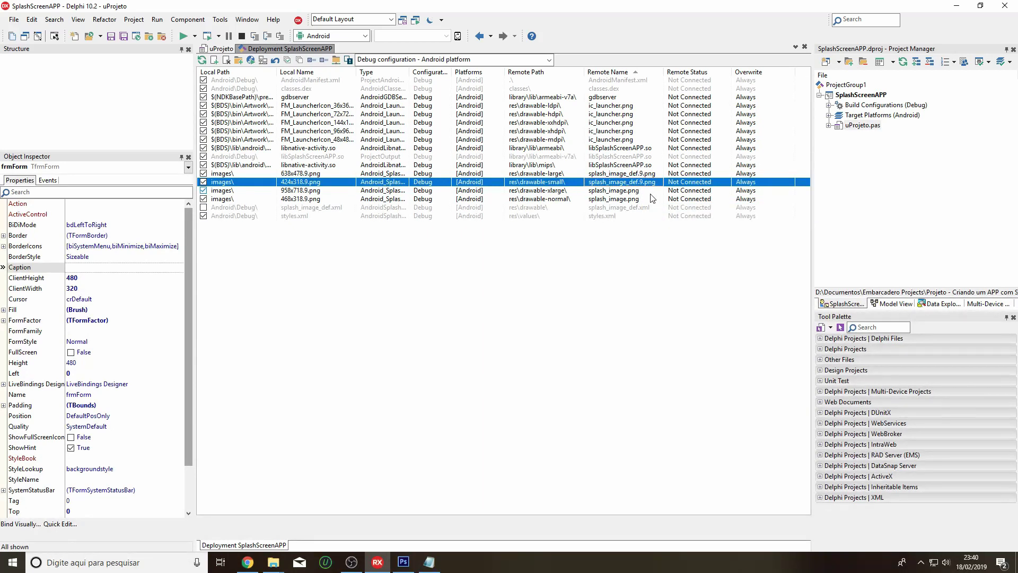
Step: Set the remote name of 958x718.9.png to splash_image_def.9.png
click(651, 192)
click(651, 193)
right_click(649, 189)
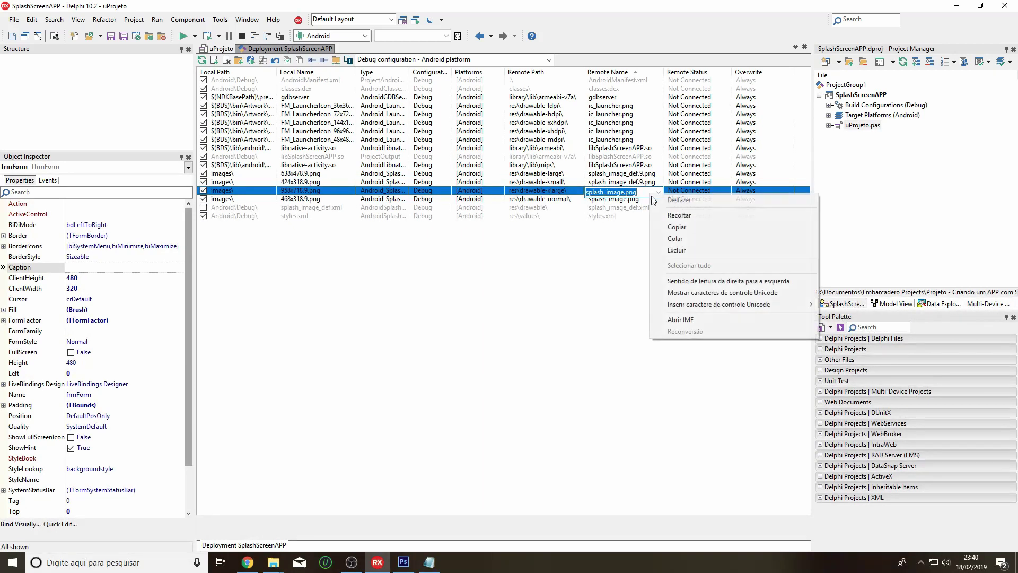
click(672, 239)
key(Return)
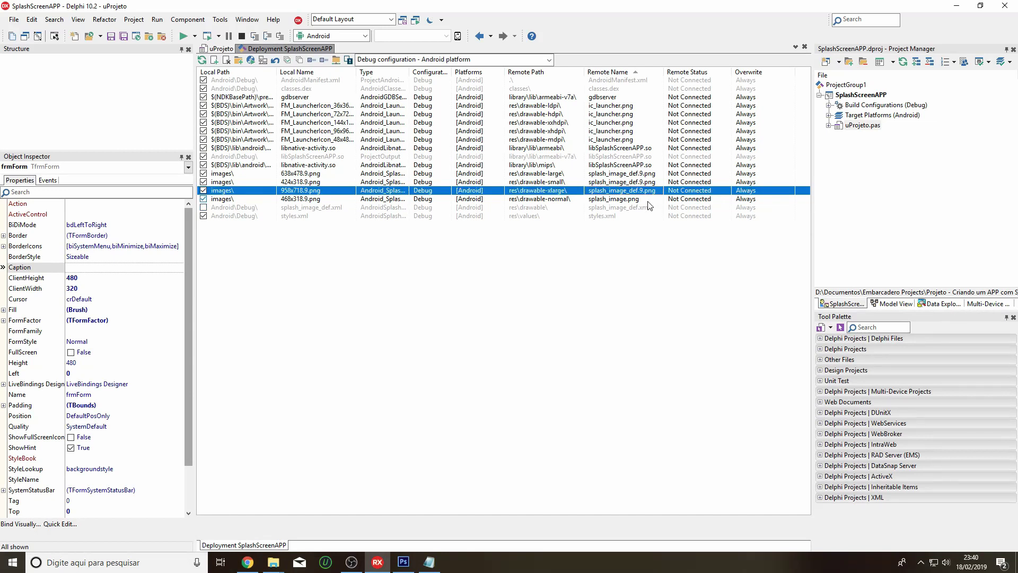
Step: Set the remote name of 468x318.9.png to splash_image_def.9.png and check the Method 1 instructions in Chrome before returning to Delphi
click(649, 200)
click(648, 200)
right_click(648, 202)
click(733, 249)
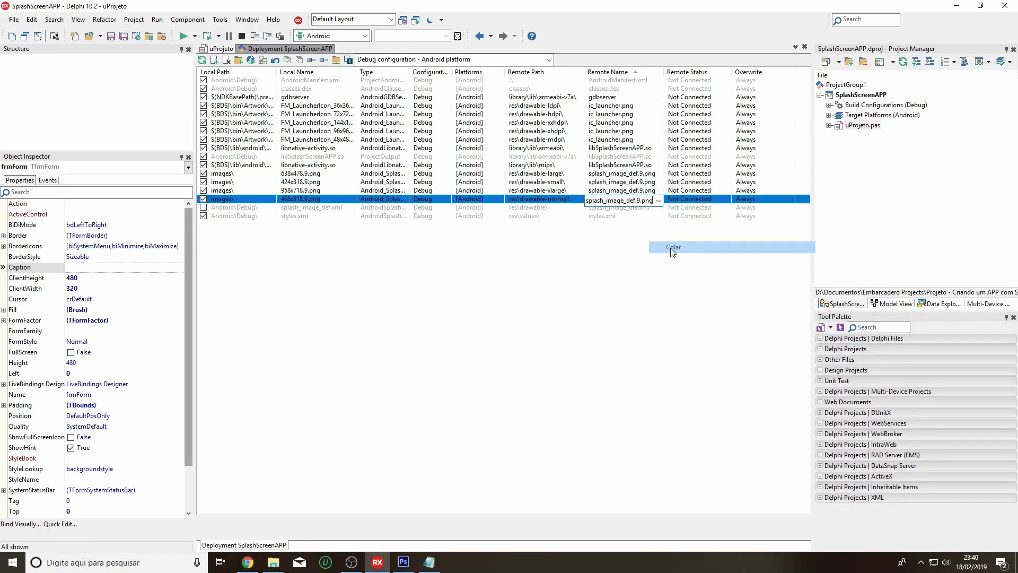
key(Return)
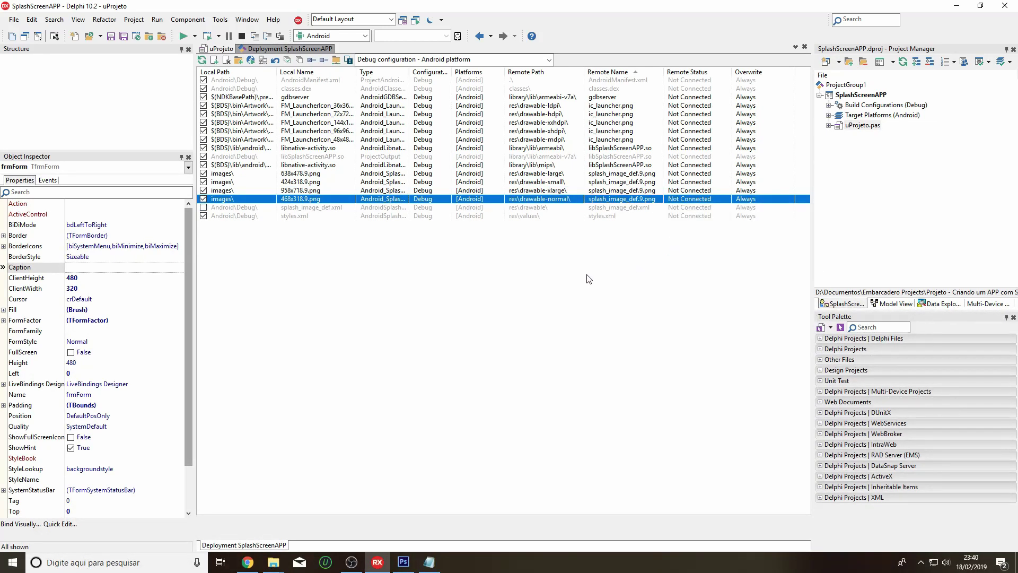
click(248, 562)
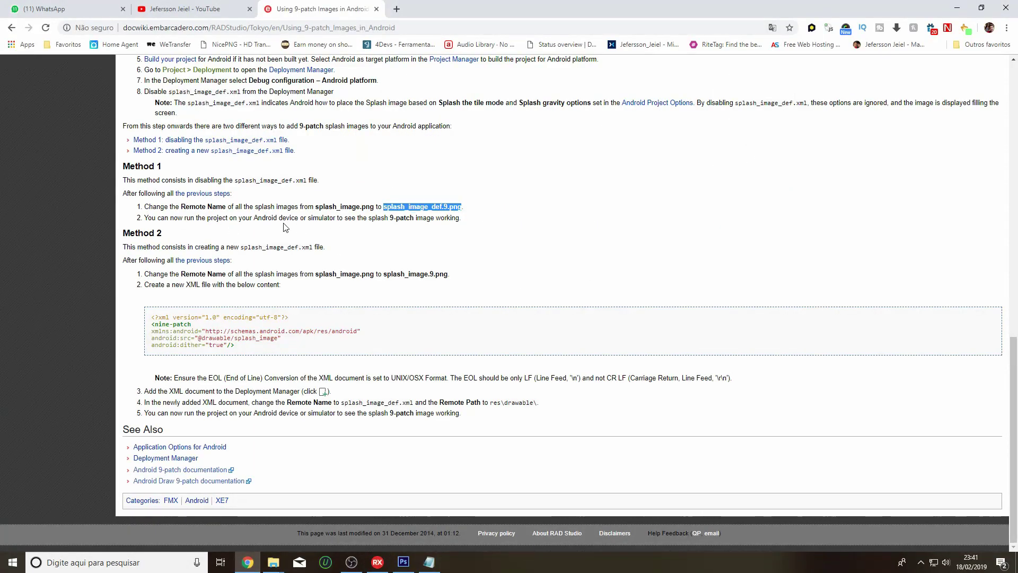
click(377, 562)
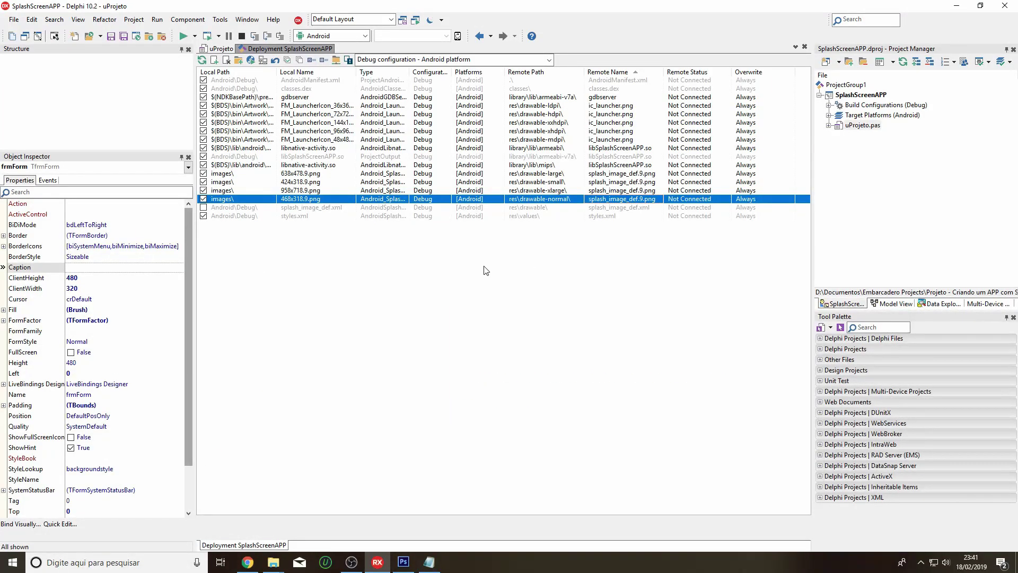
Step: Build the SplashScreenAPP project and deploy its Debug configuration for the Android platform
click(865, 94)
right_click(865, 94)
click(887, 99)
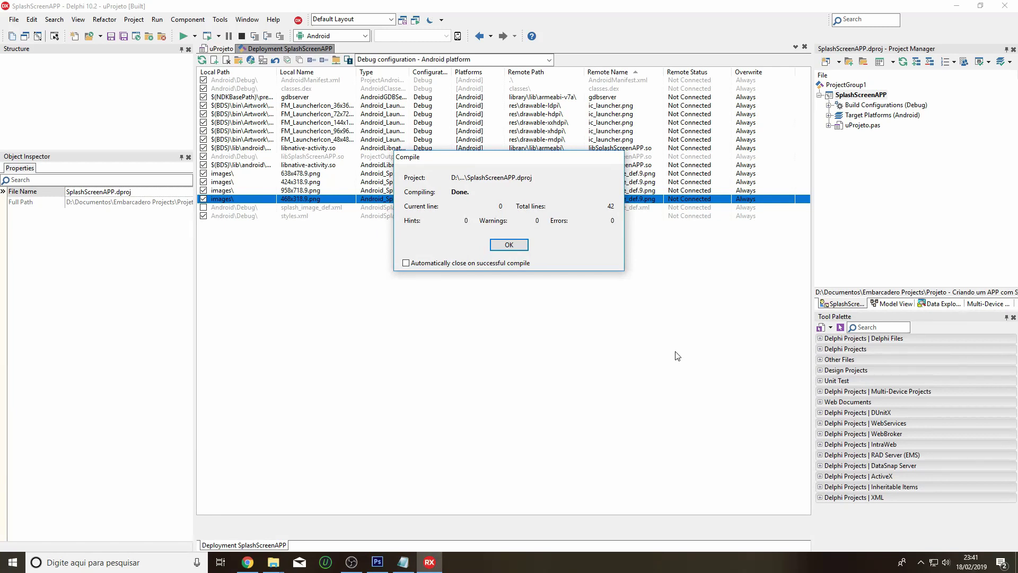
click(509, 244)
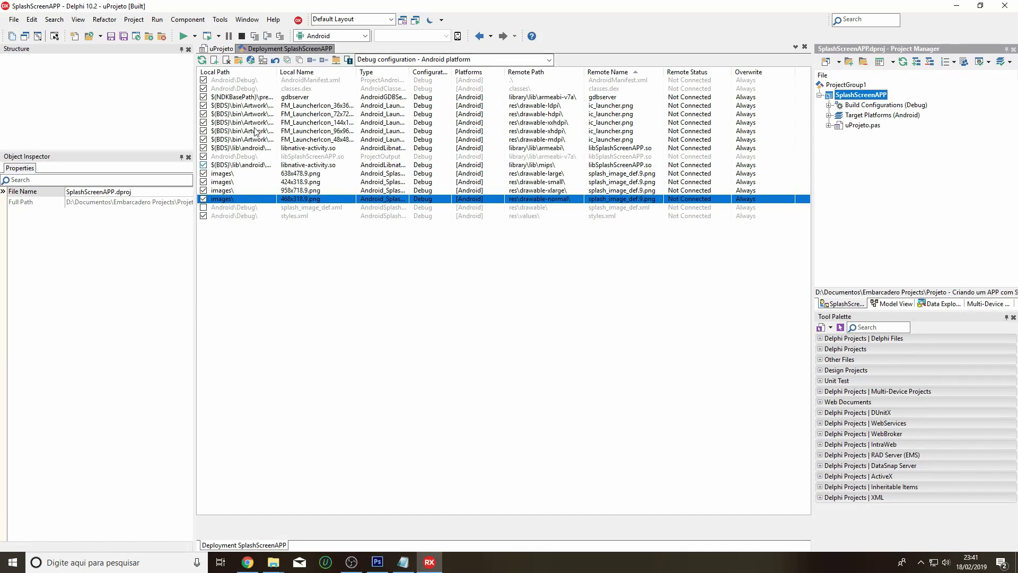
click(251, 60)
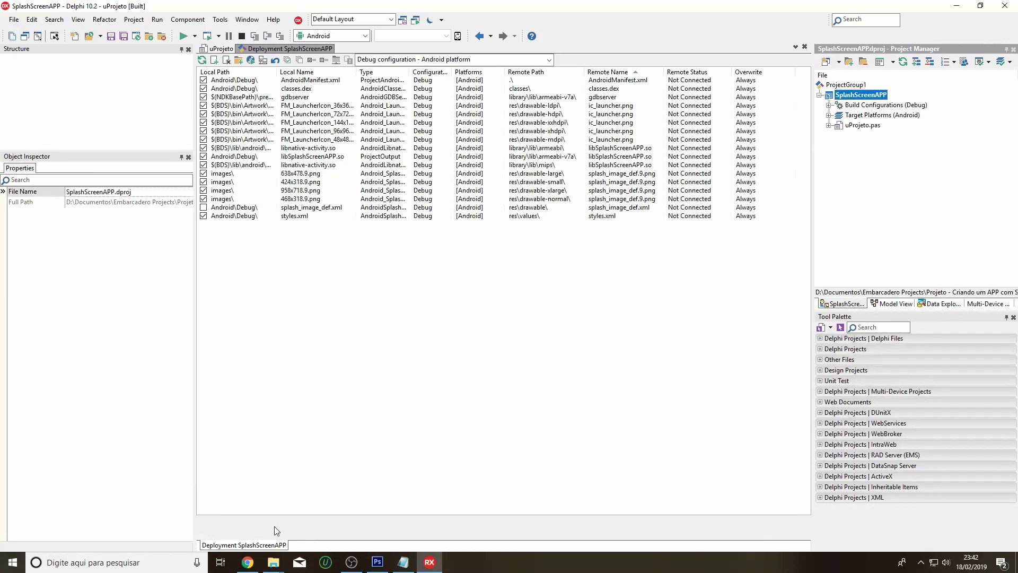
Step: Switch to File Explorer and locate SplashScreenAPP.apk in the project's Android\Debug\SplashScreenAPP\bin folder
mouse_move(273, 562)
click(201, 531)
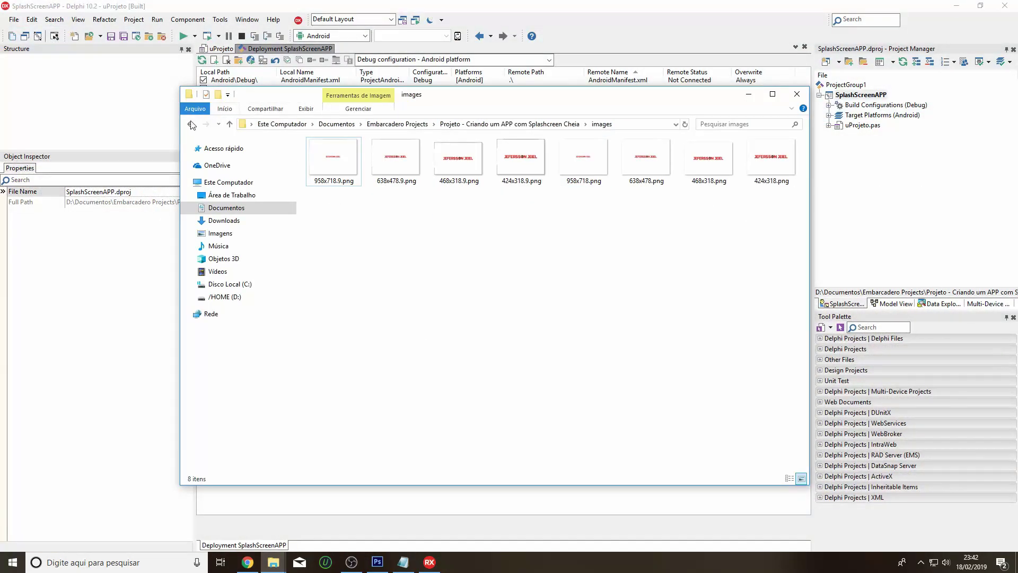
click(191, 124)
double_click(352, 153)
double_click(368, 160)
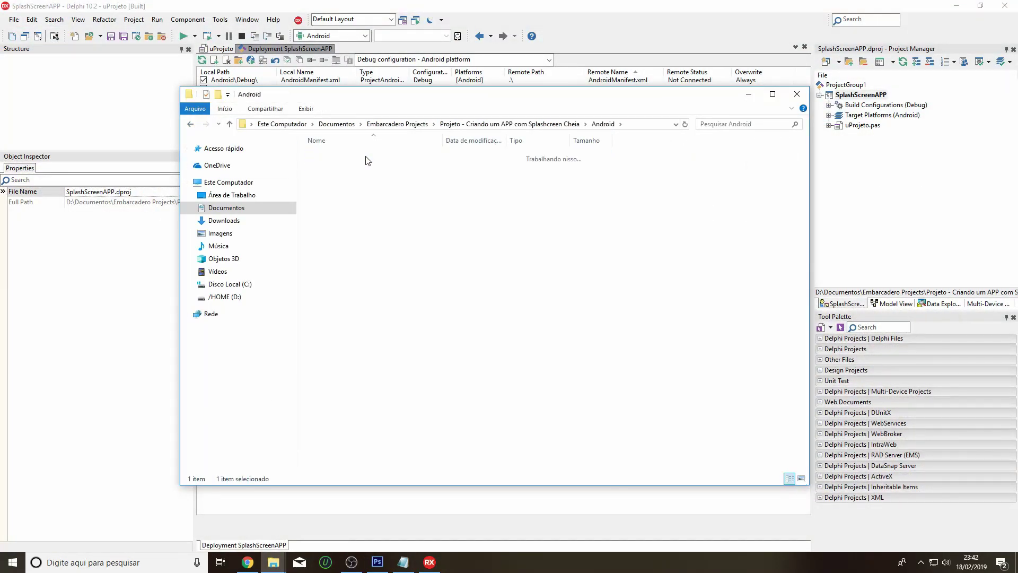
double_click(410, 159)
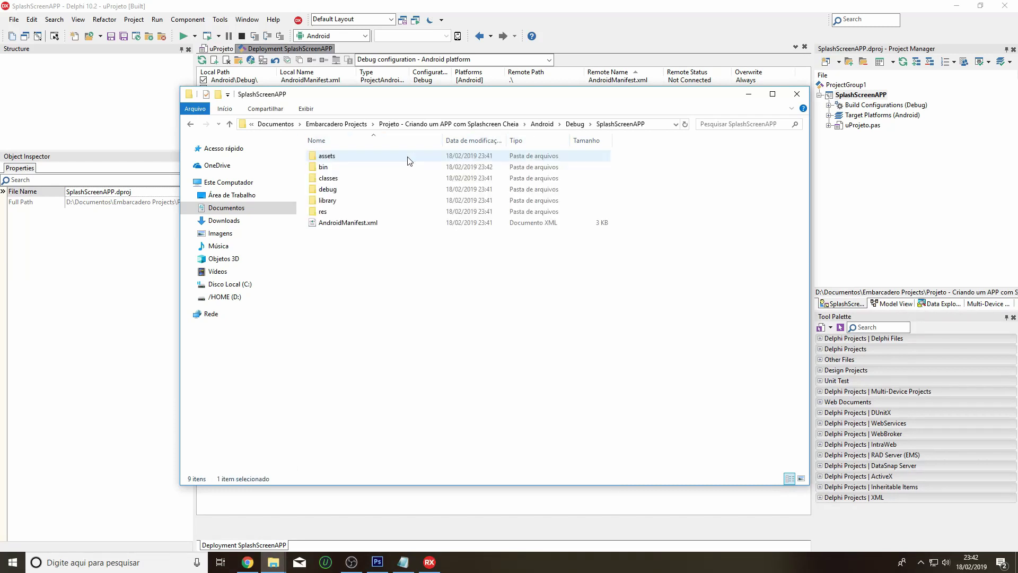
double_click(371, 167)
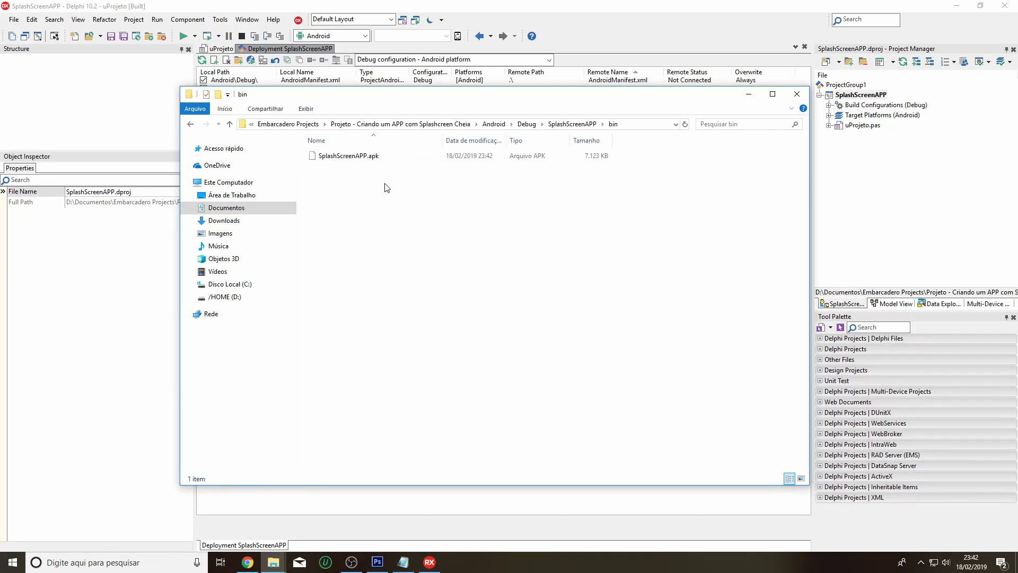
click(379, 155)
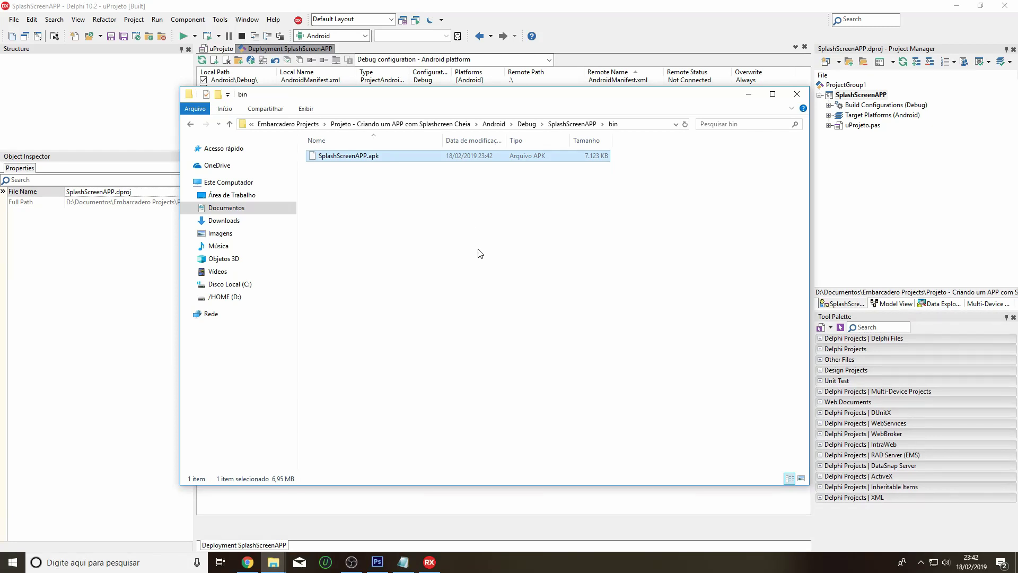
Step: Show the desktop, start an AirMirror session with the phone in AirDroid and place it in its own window with AirDroid minimized
right_click(593, 565)
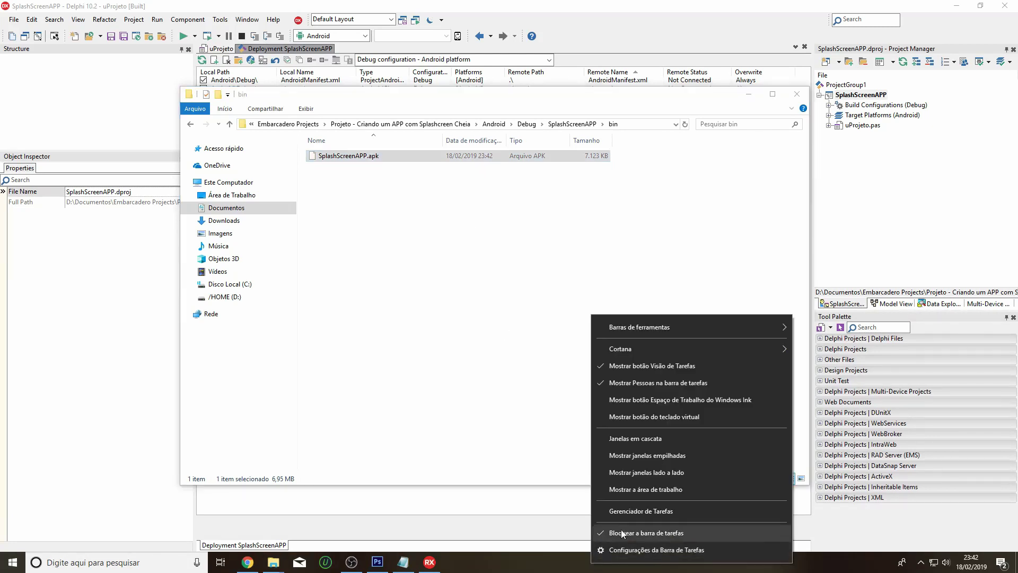
click(632, 491)
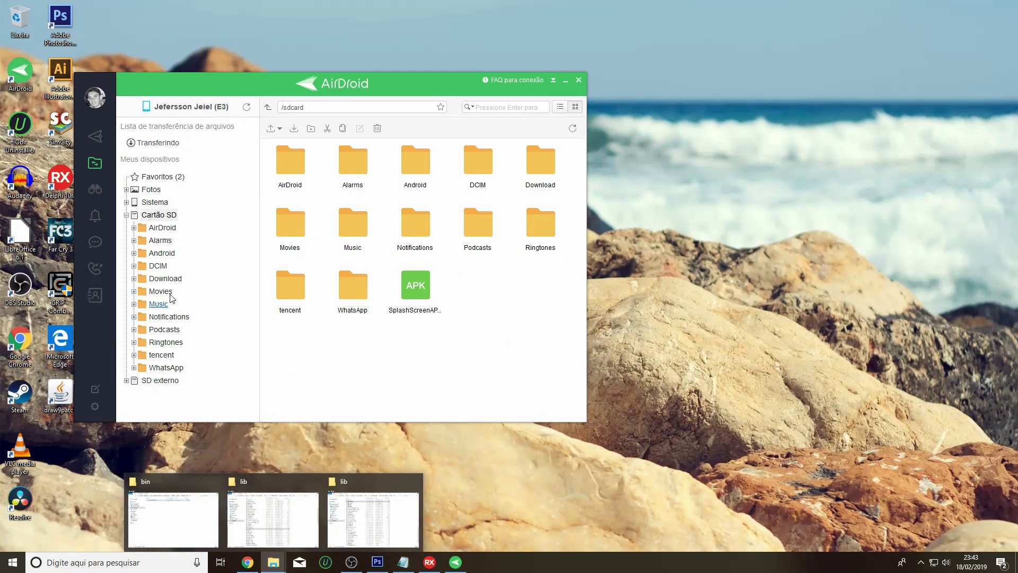
click(95, 191)
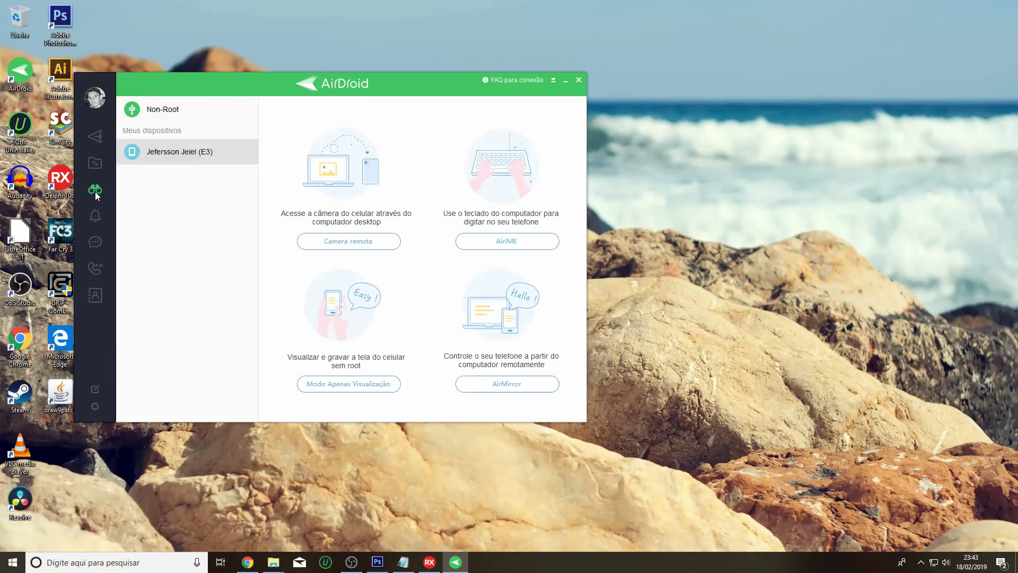
click(497, 387)
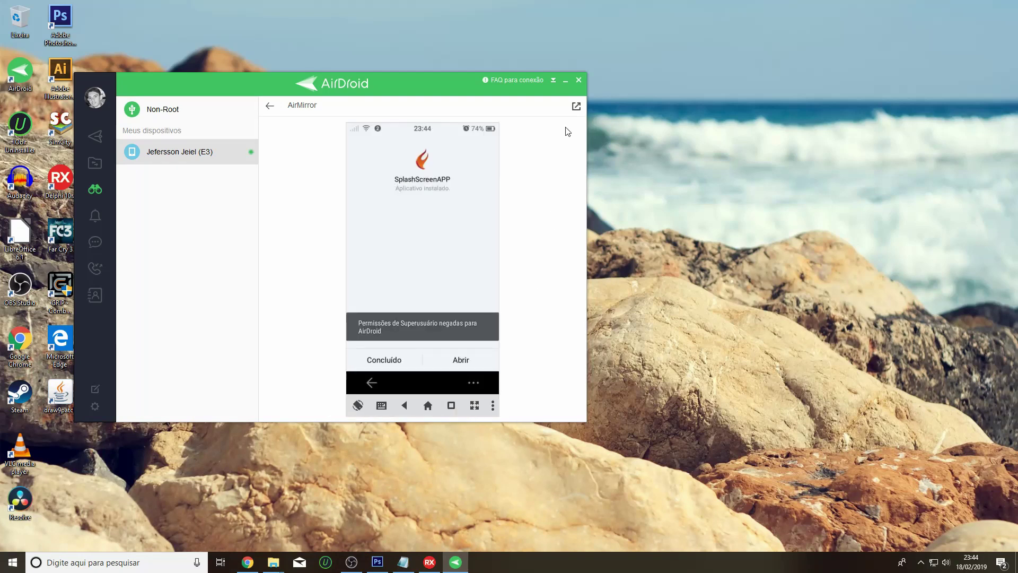
click(577, 107)
click(565, 79)
drag(321, 39, 531, 72)
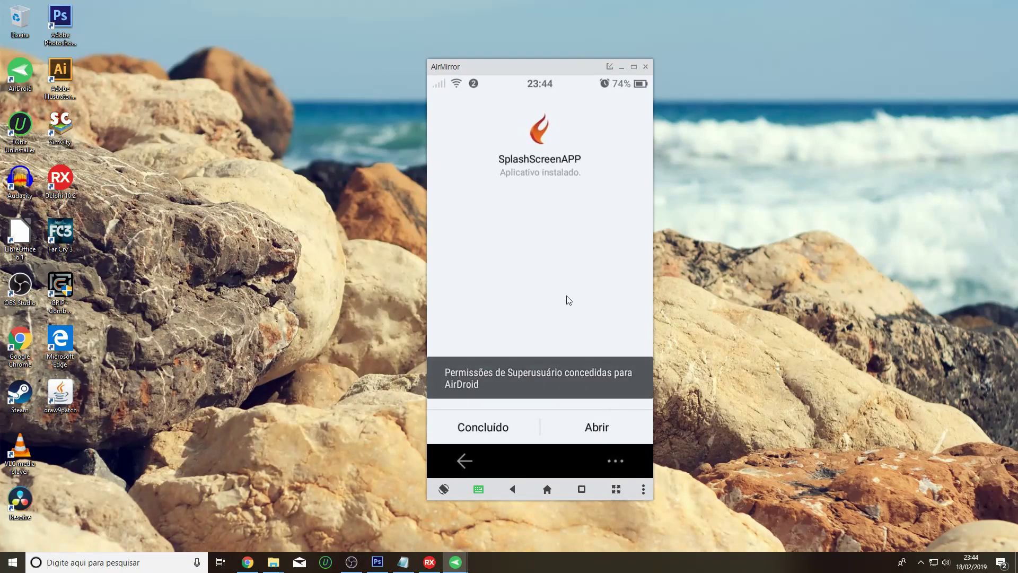
Step: Launch the installed SplashScreenAPP on the mirrored phone to view its splash screen, and close the AirMirror session
click(598, 426)
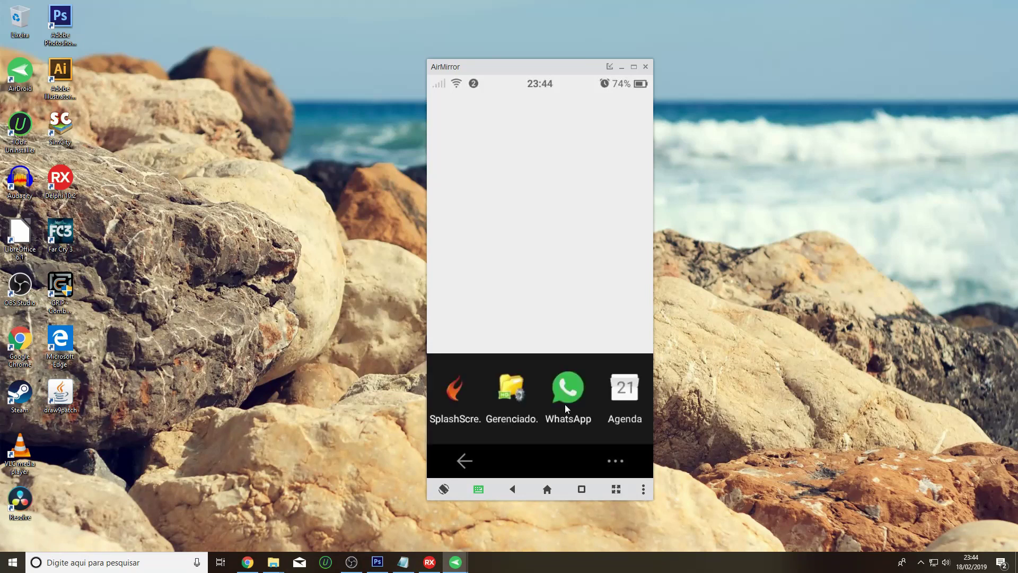
click(566, 405)
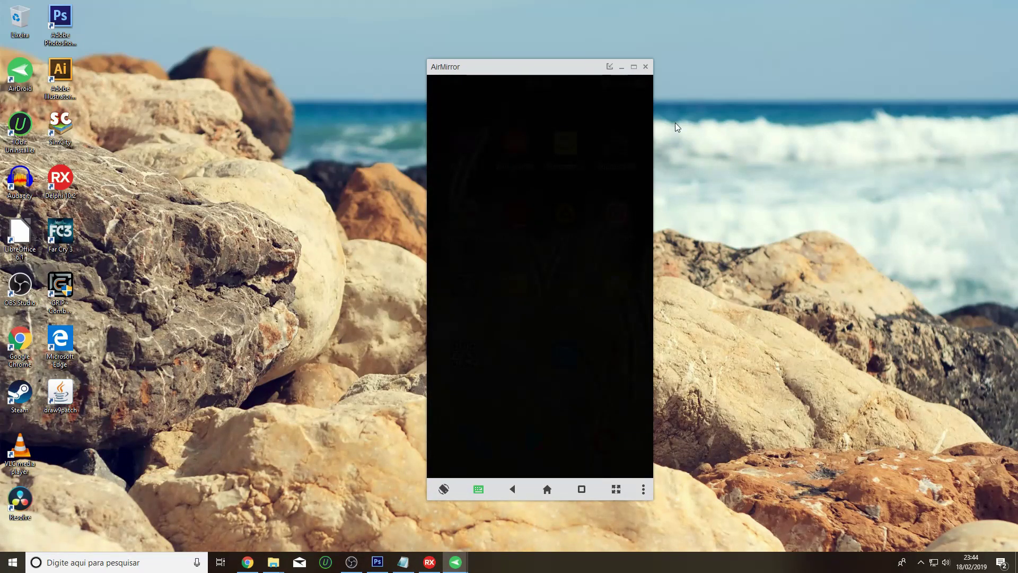
click(645, 67)
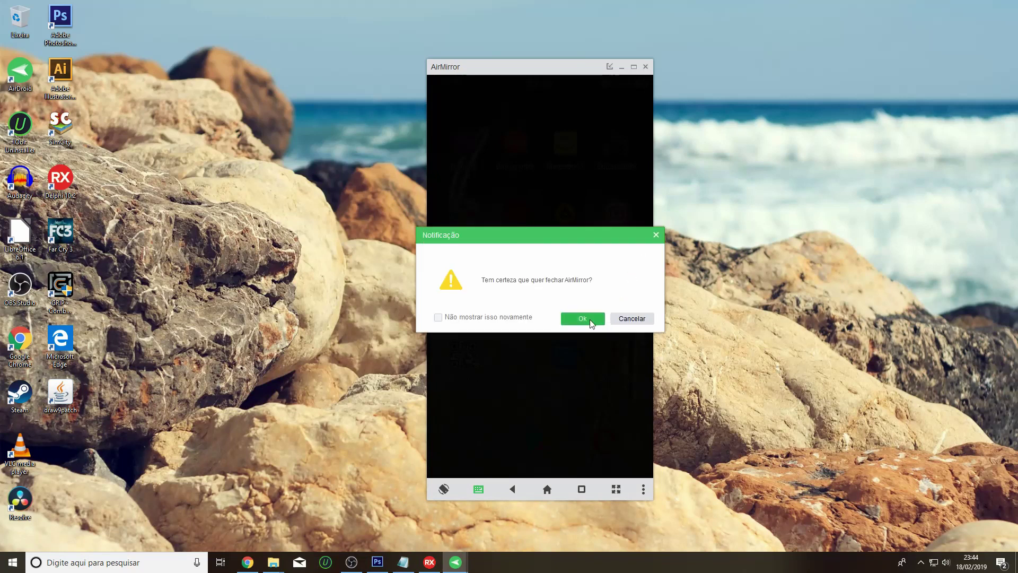
click(589, 319)
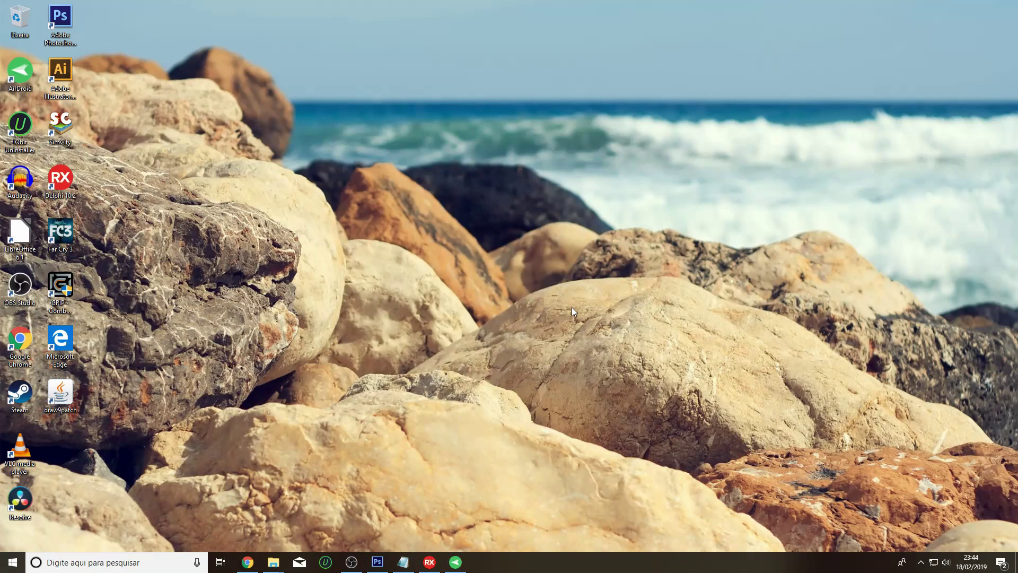